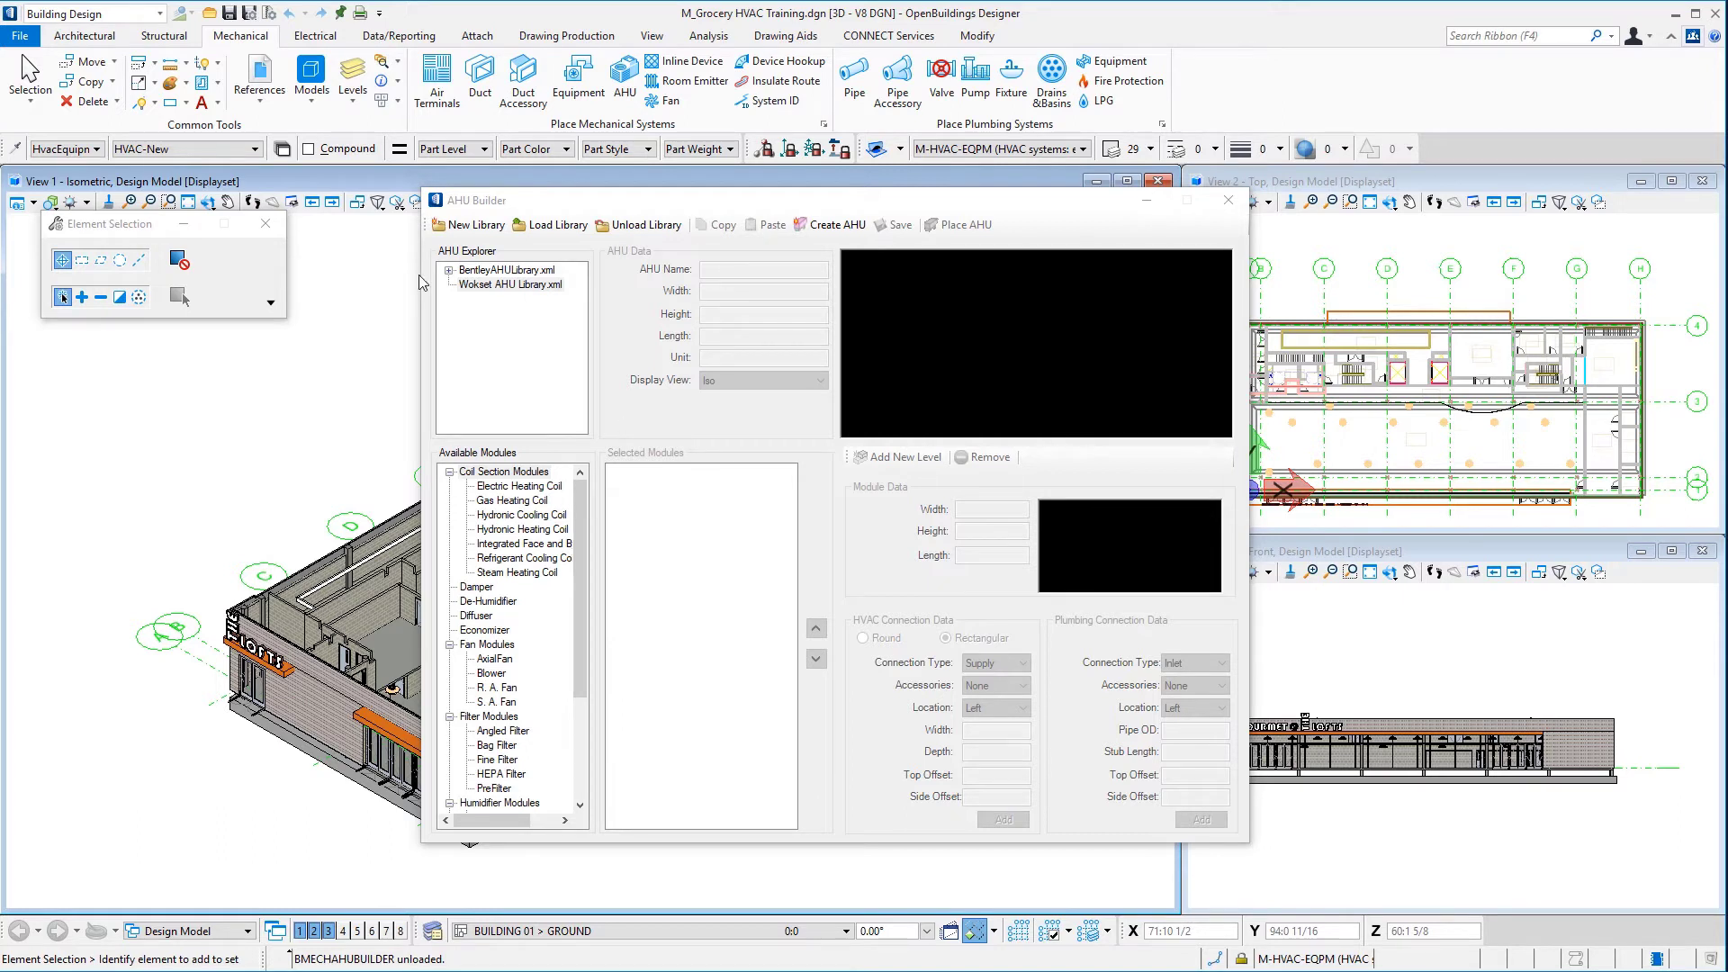
# - Create a new AHU configuration in the Wokset AHU Library.xml library and name it Workset AHU-1
pyautogui.click(502, 286)
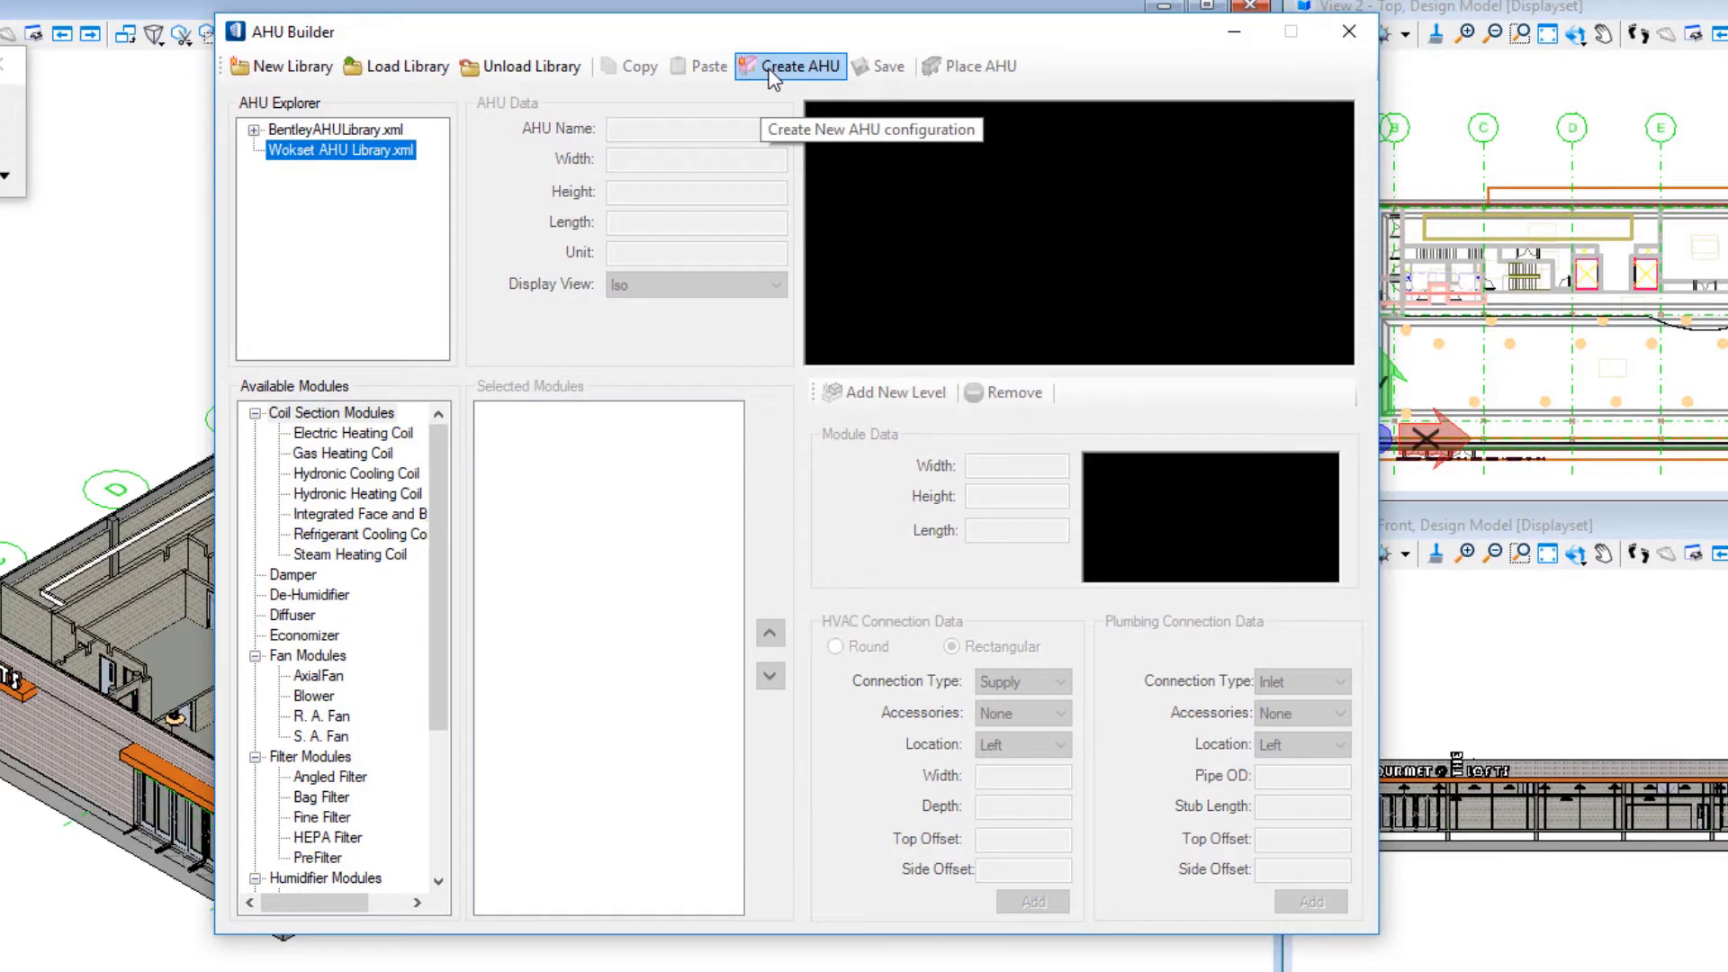
pyautogui.click(772, 72)
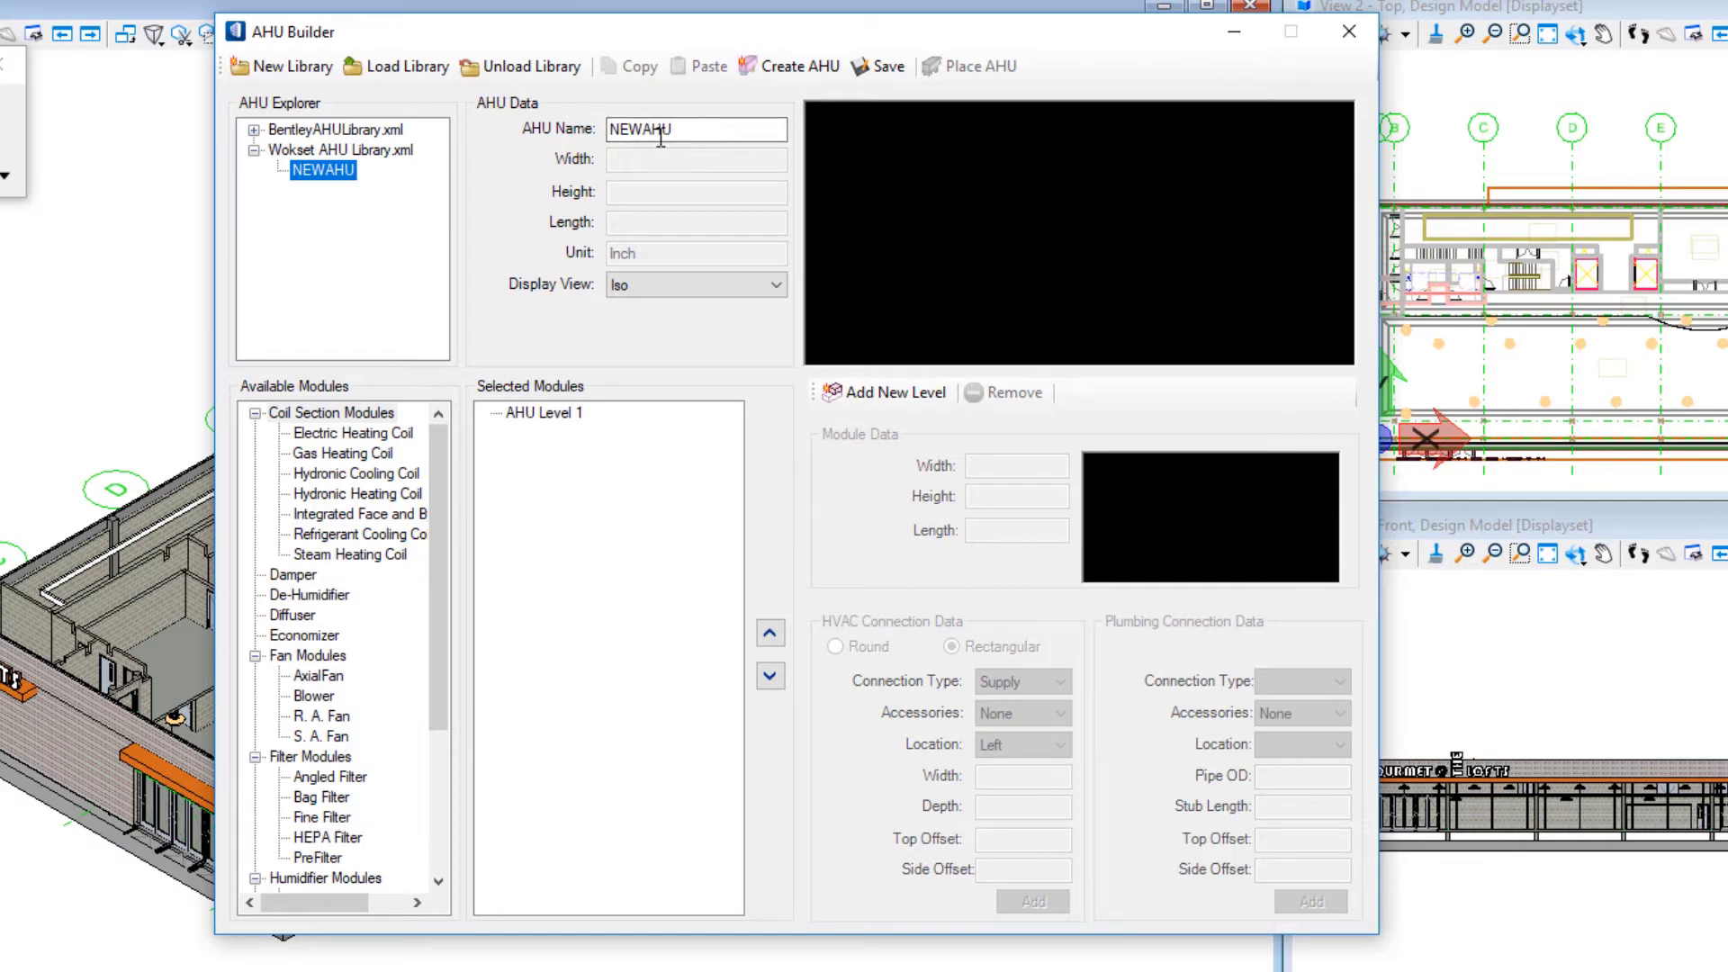
pyautogui.moveTo(646, 132); pyautogui.dragTo(502, 130)
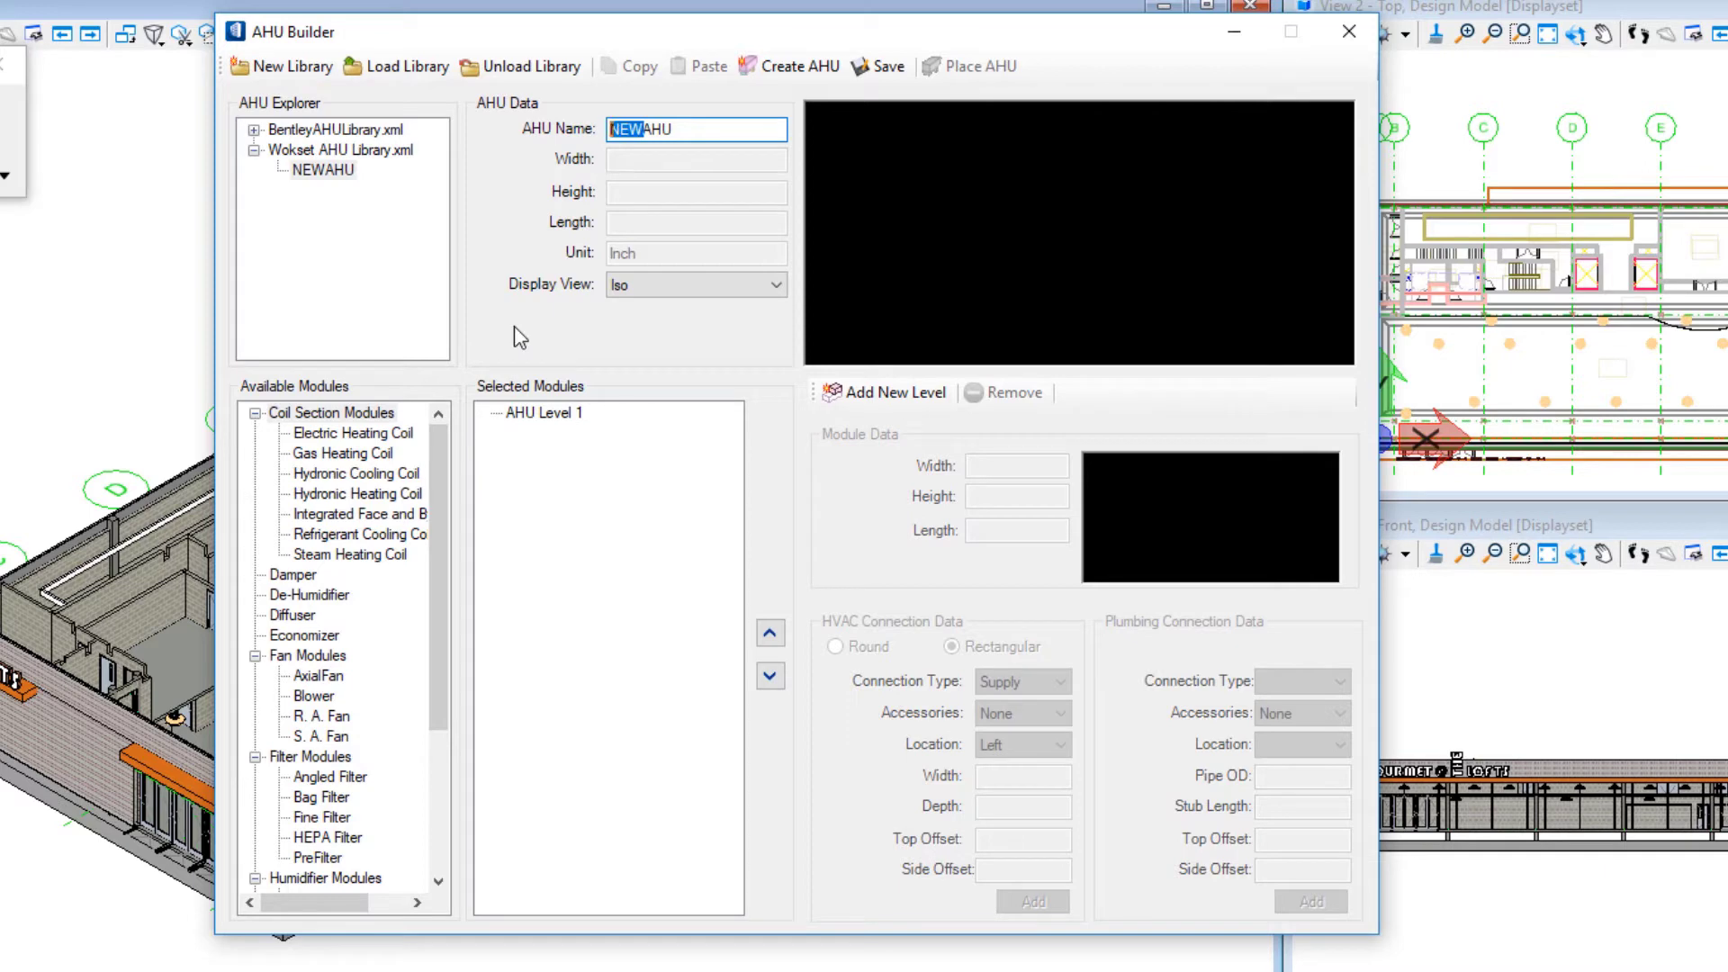
pyautogui.write('Workset')
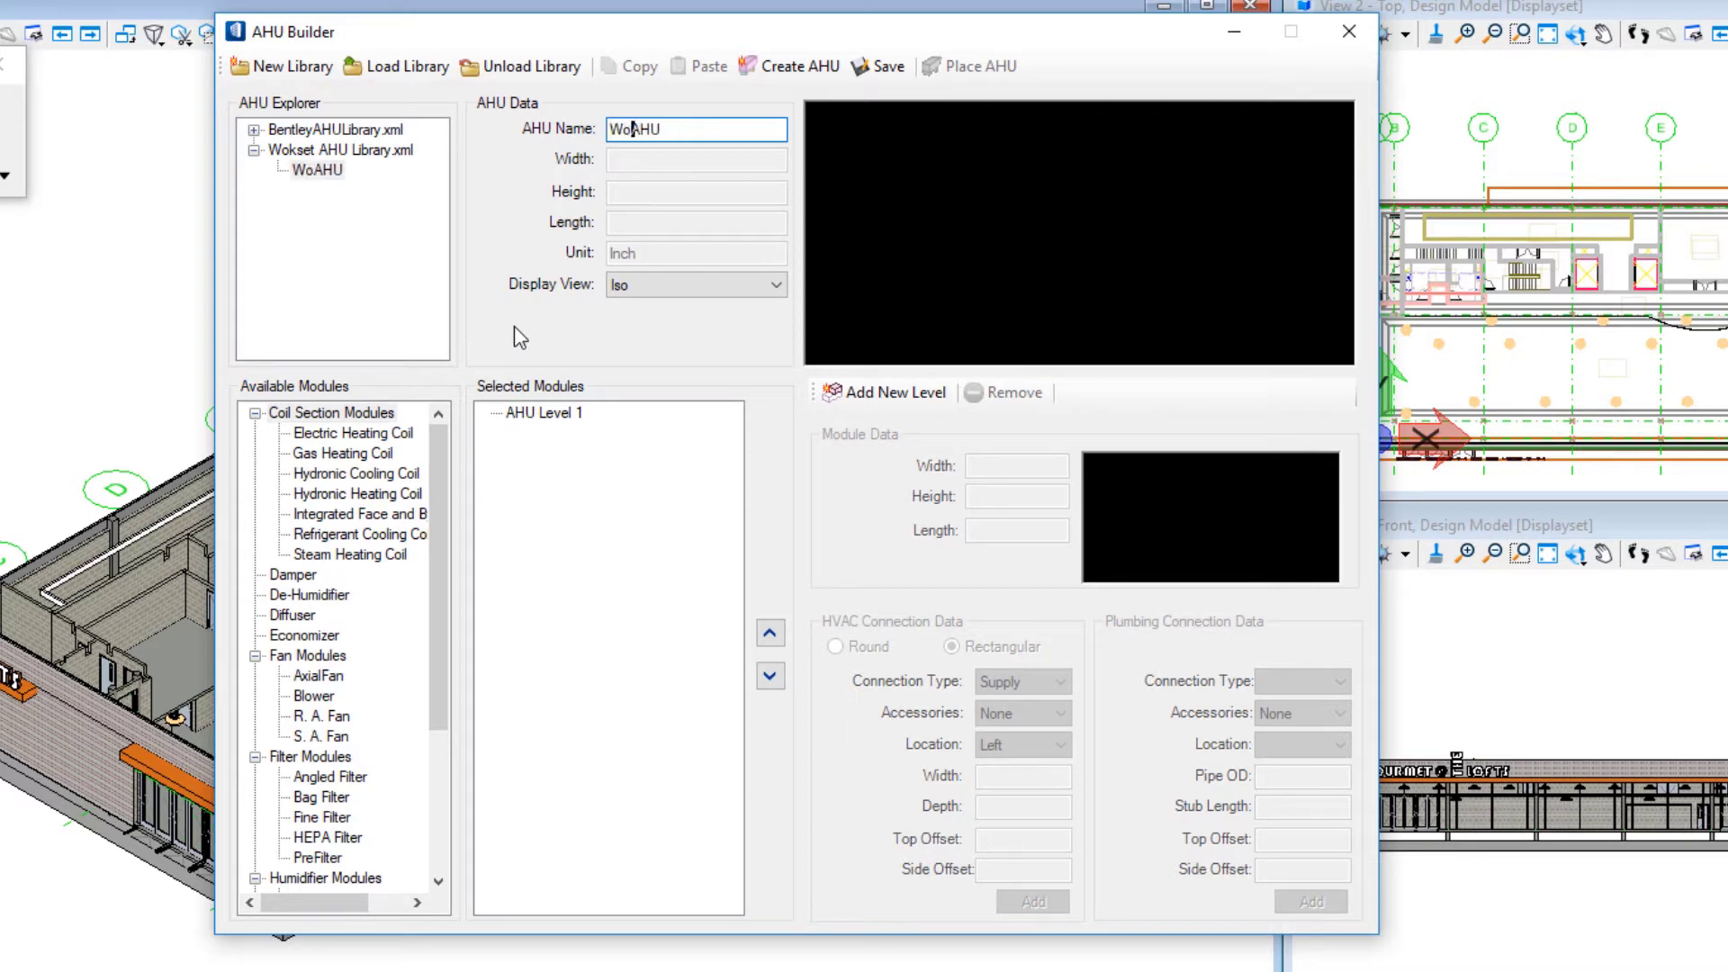
pyautogui.write(' AHU')
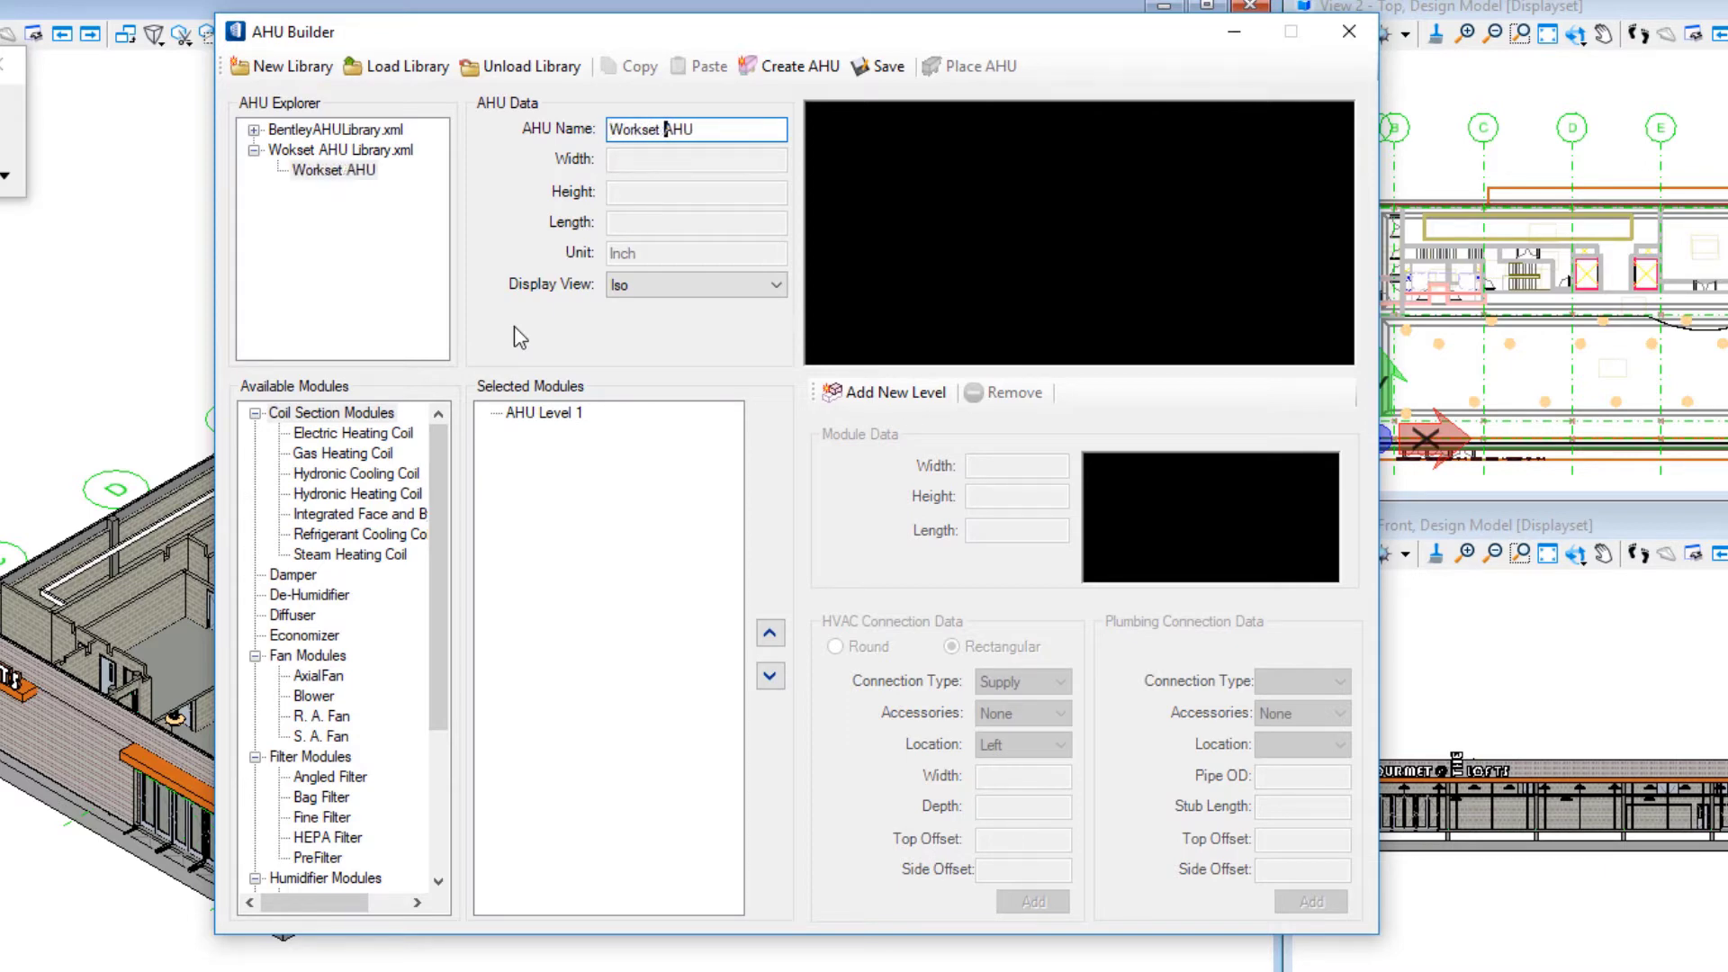
pyautogui.write('-1')
pyautogui.click(334, 150)
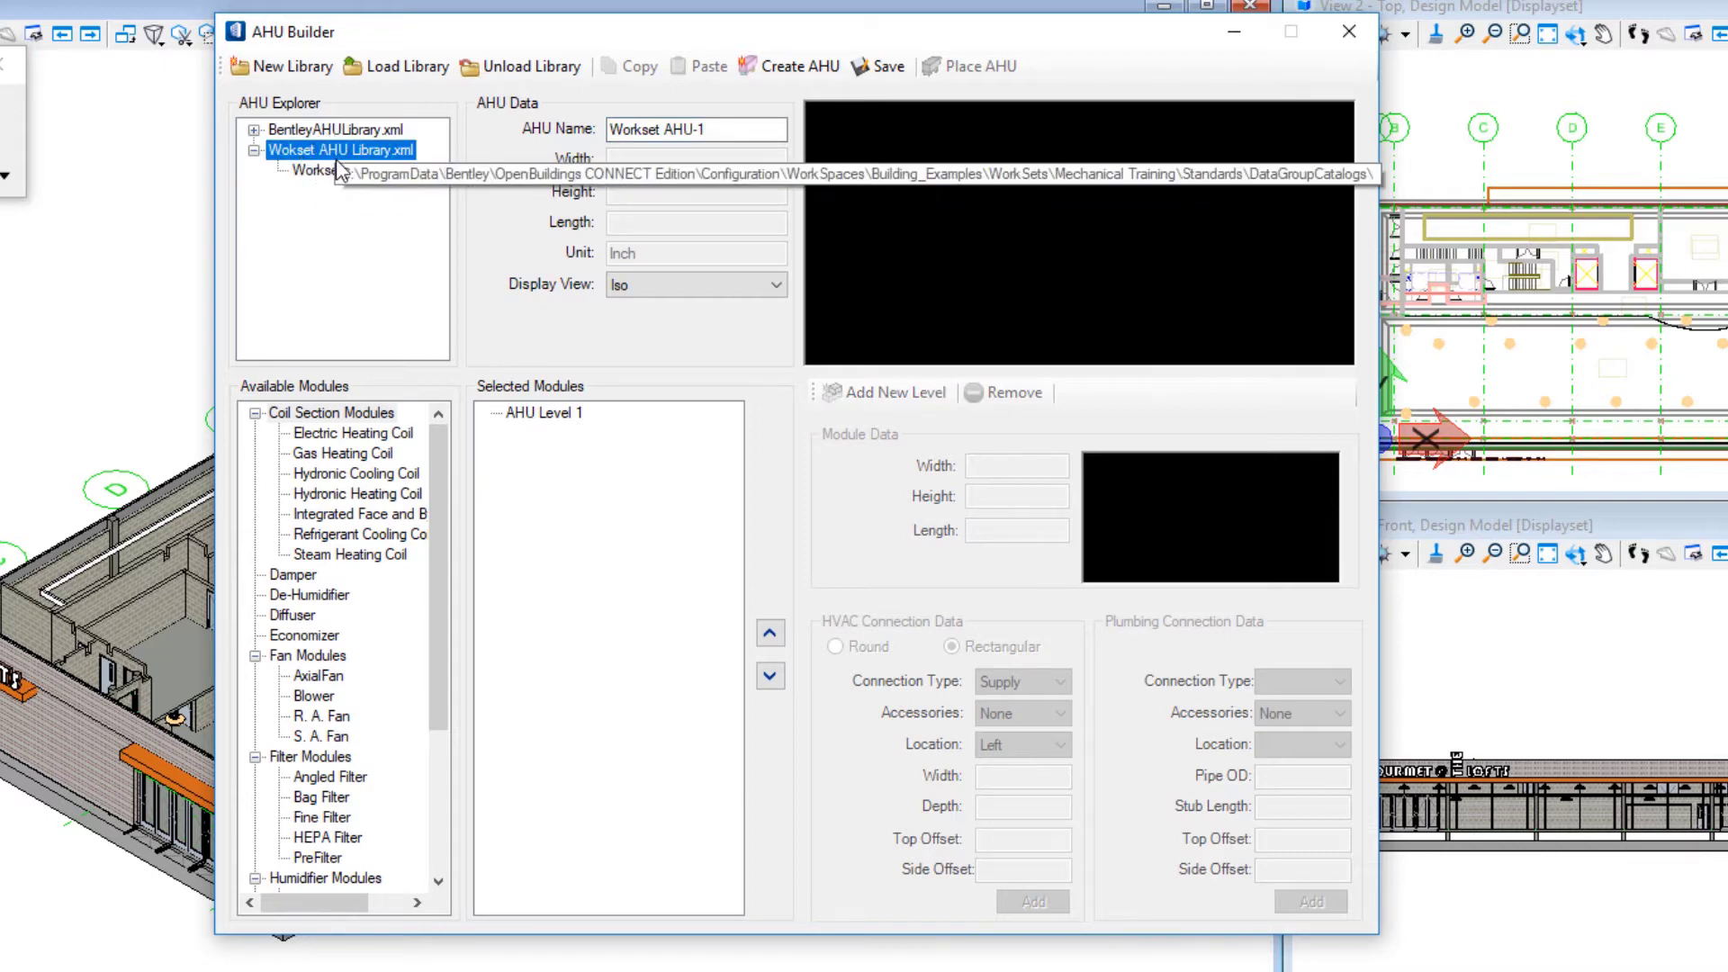
pyautogui.click(337, 170)
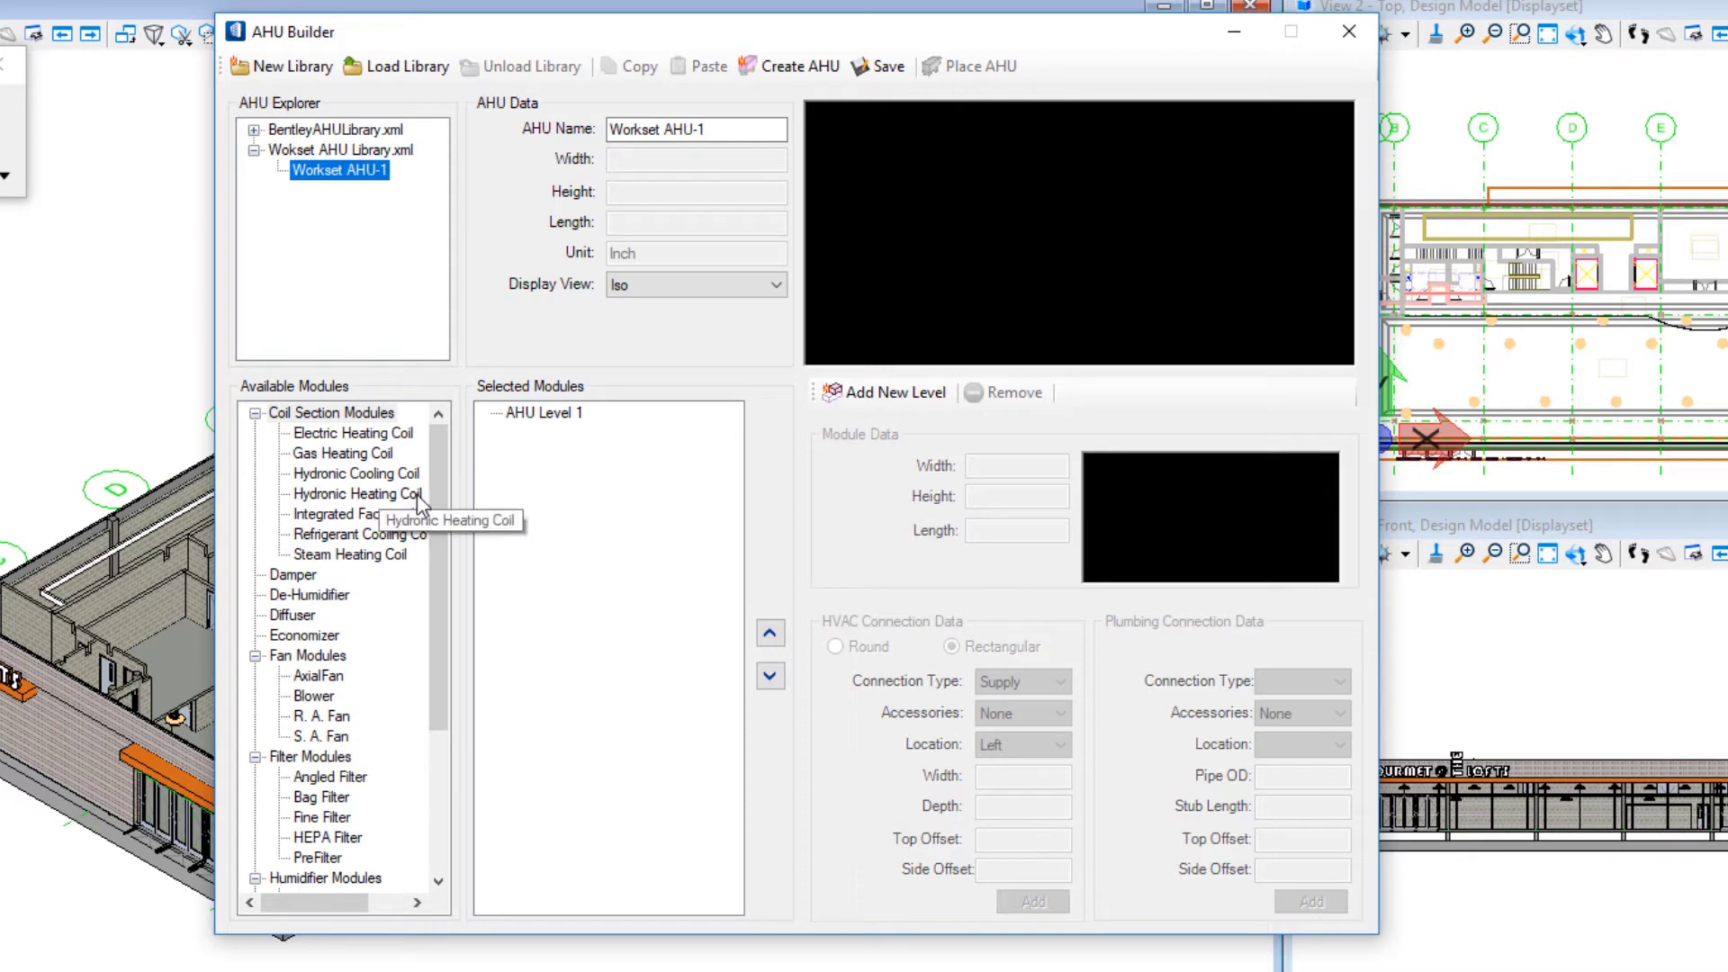
# - Add a Mixing Chamber module to AHU Level 1 of Workset AHU-1
pyautogui.click(255, 414)
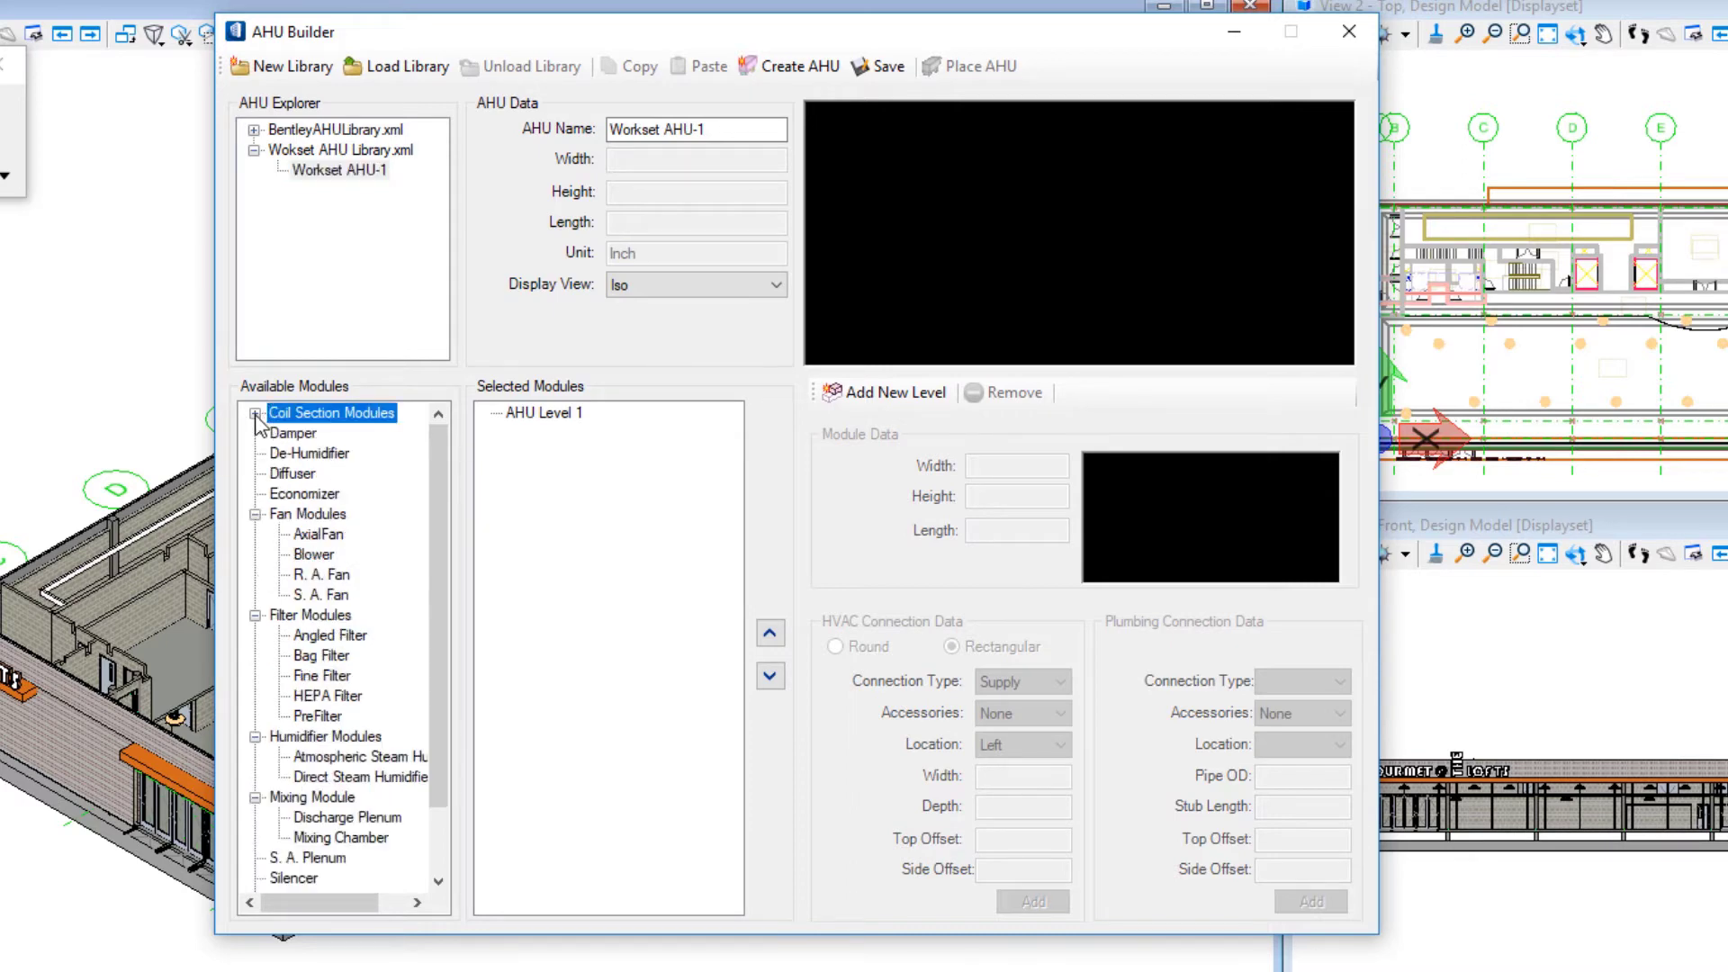
pyautogui.click(257, 515)
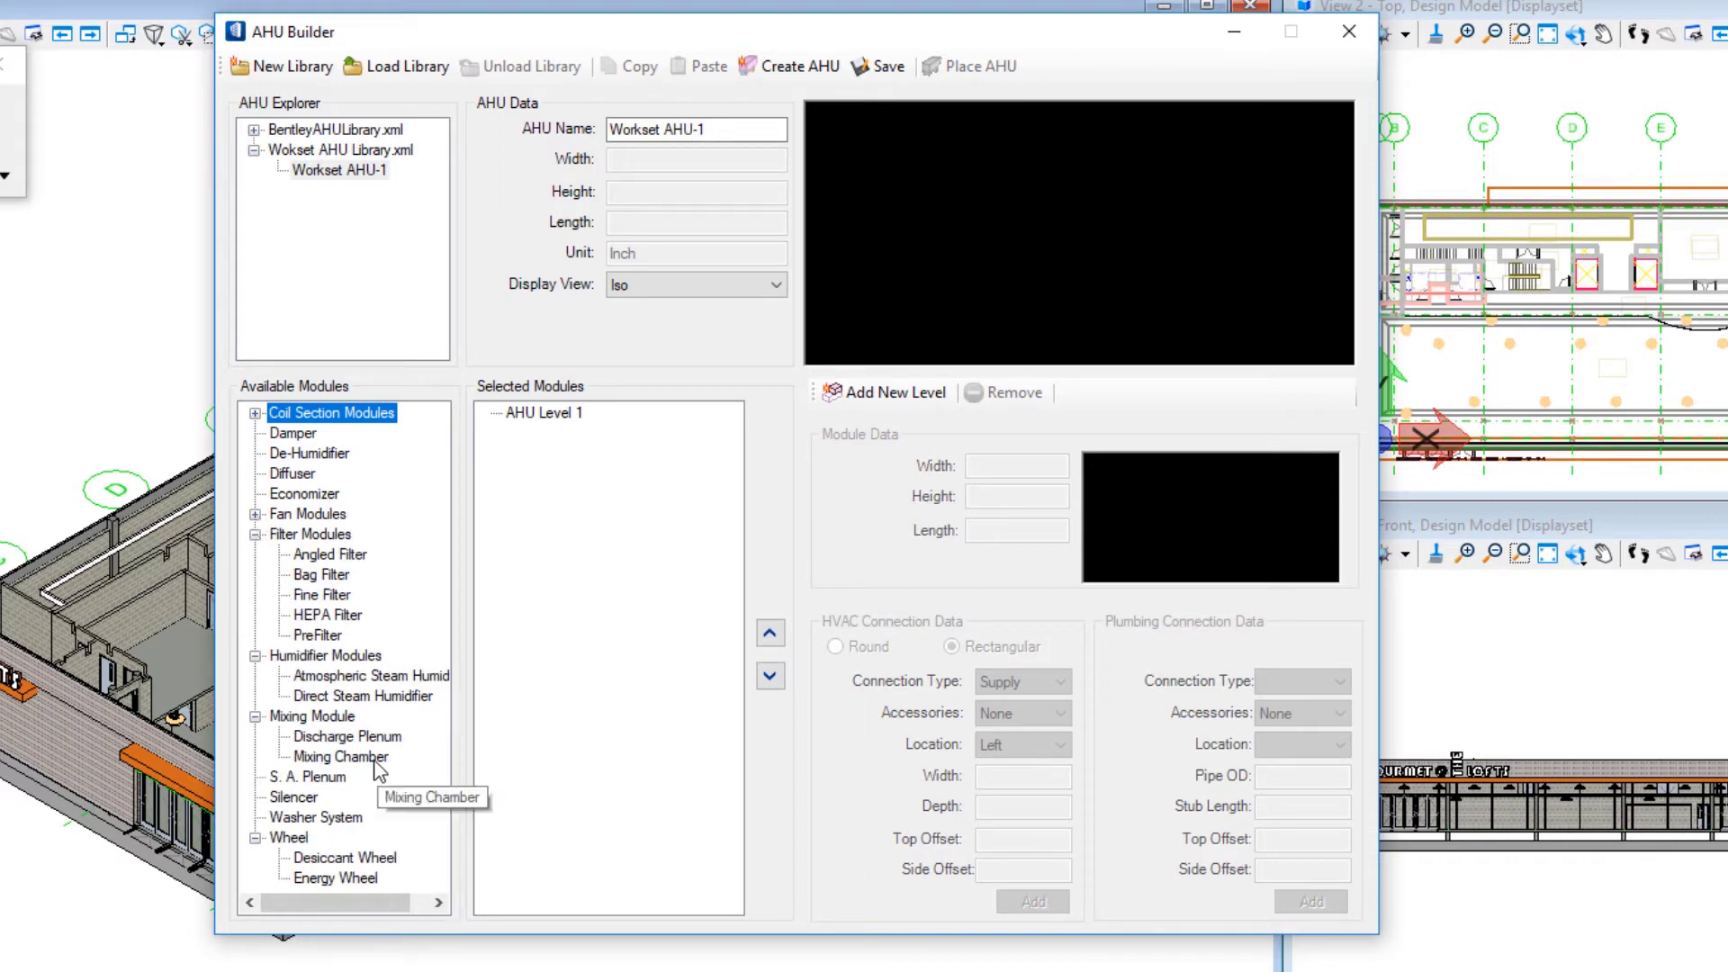
pyautogui.moveTo(376, 764); pyautogui.dragTo(576, 522)
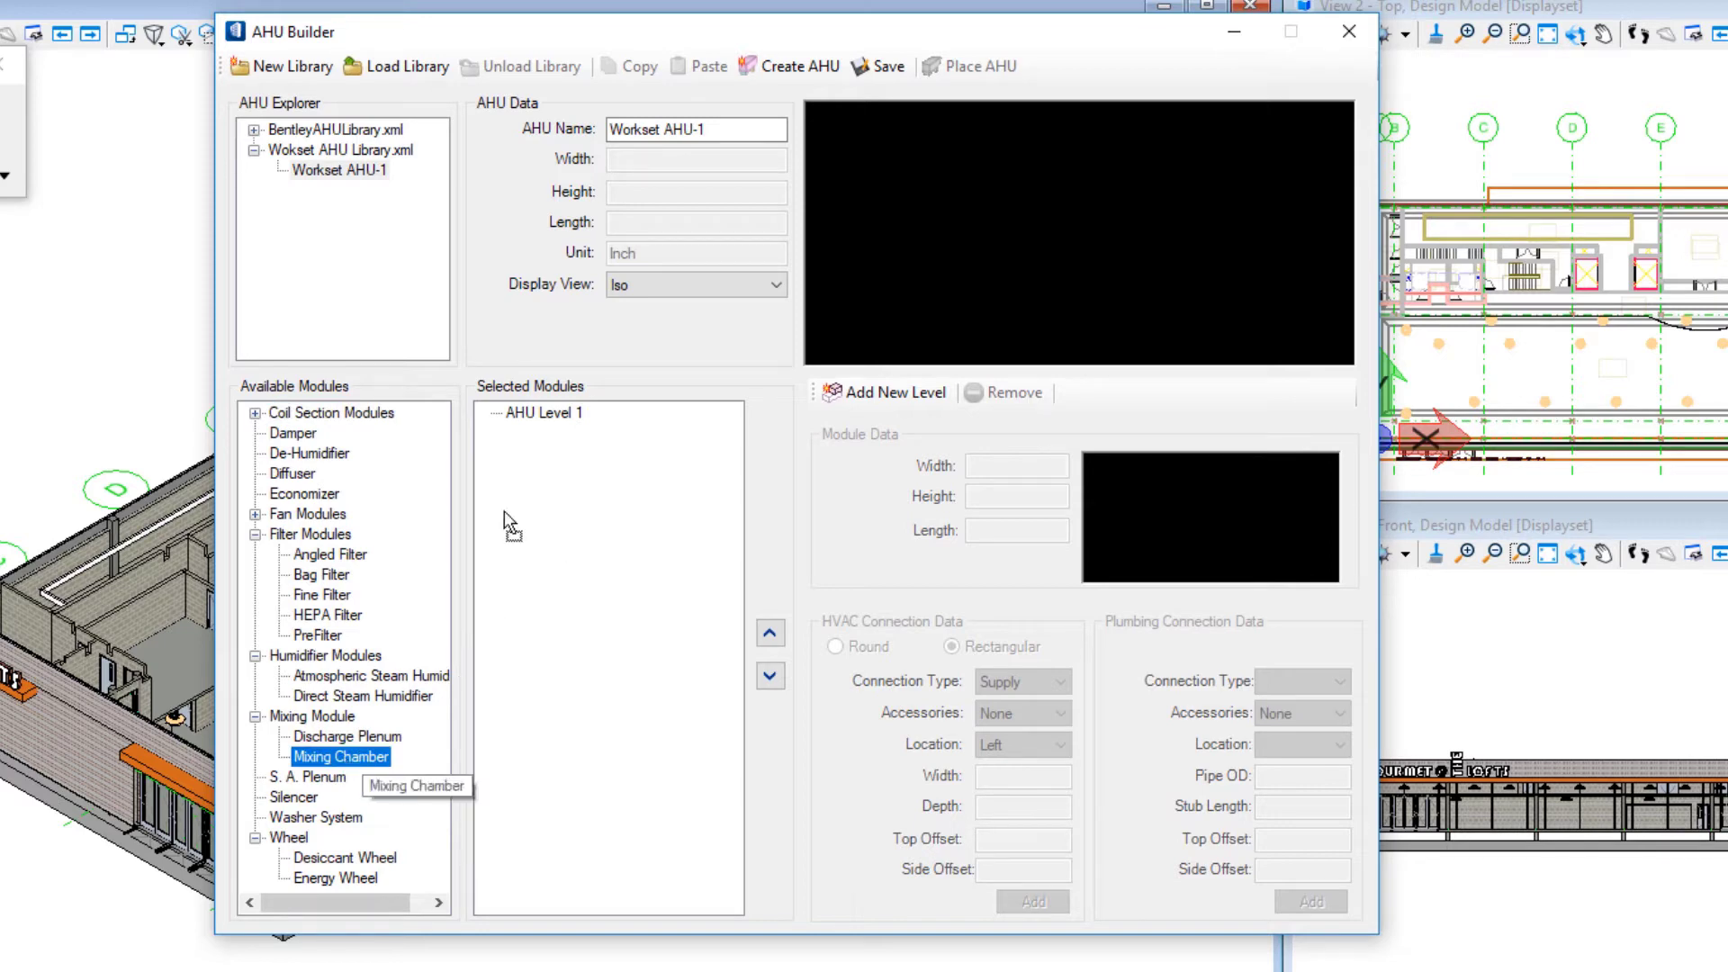
pyautogui.click(558, 416)
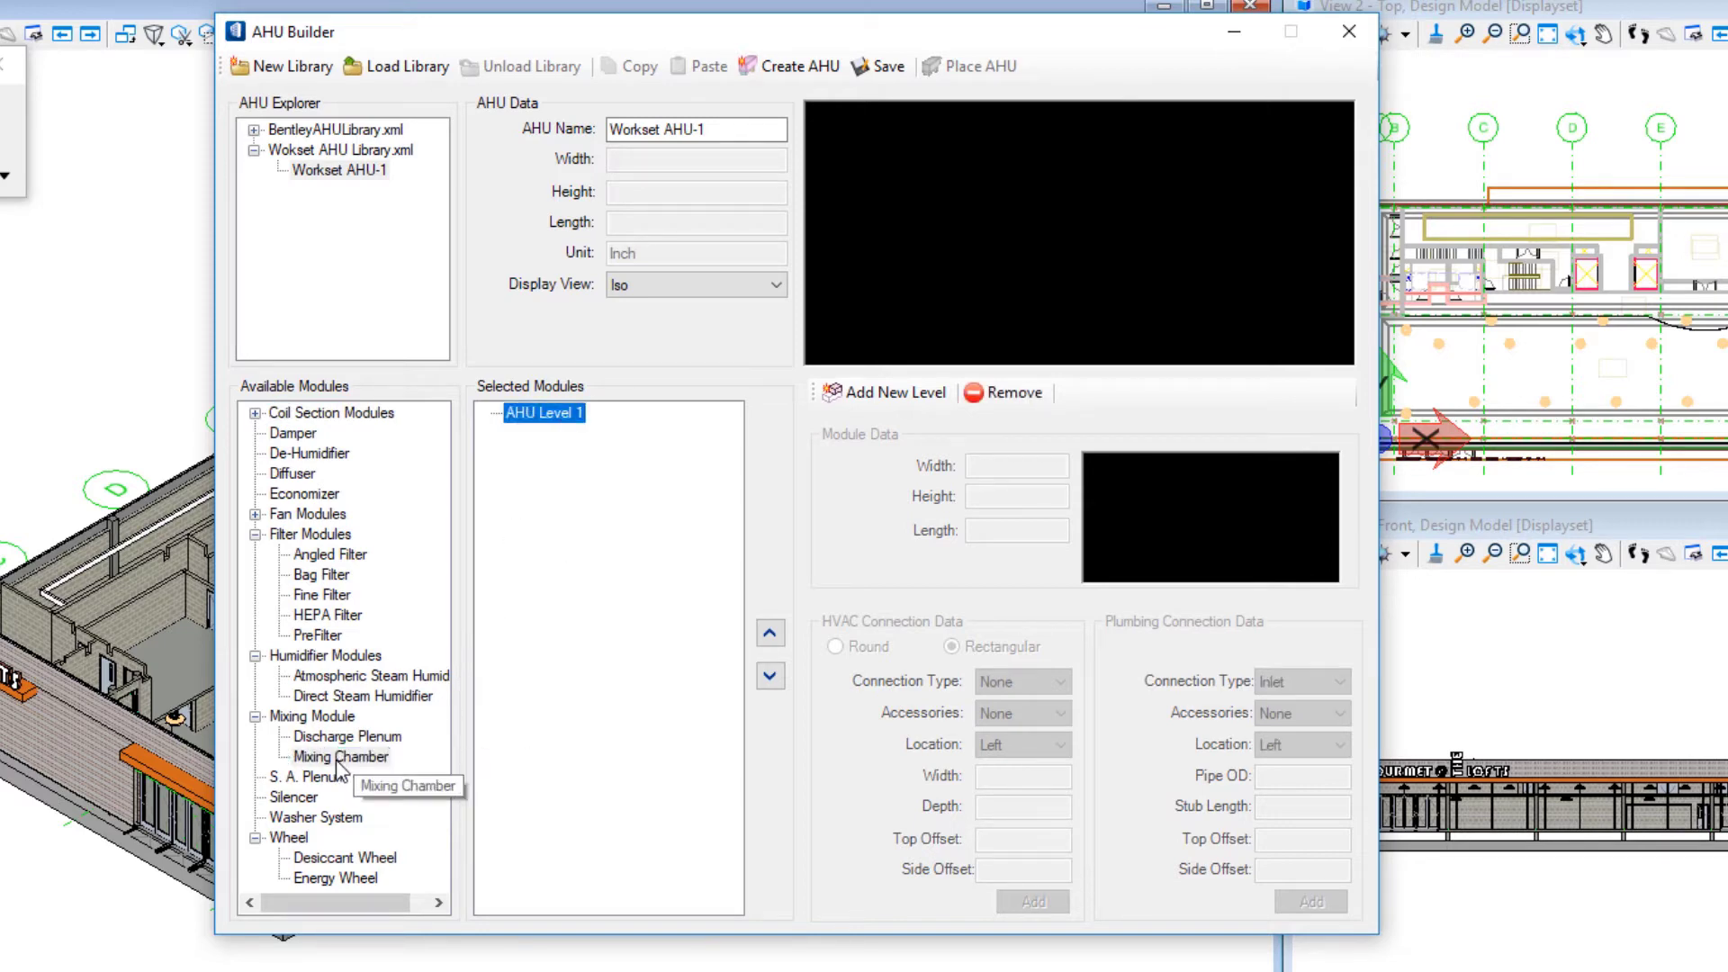
pyautogui.moveTo(347, 761); pyautogui.dragTo(572, 451)
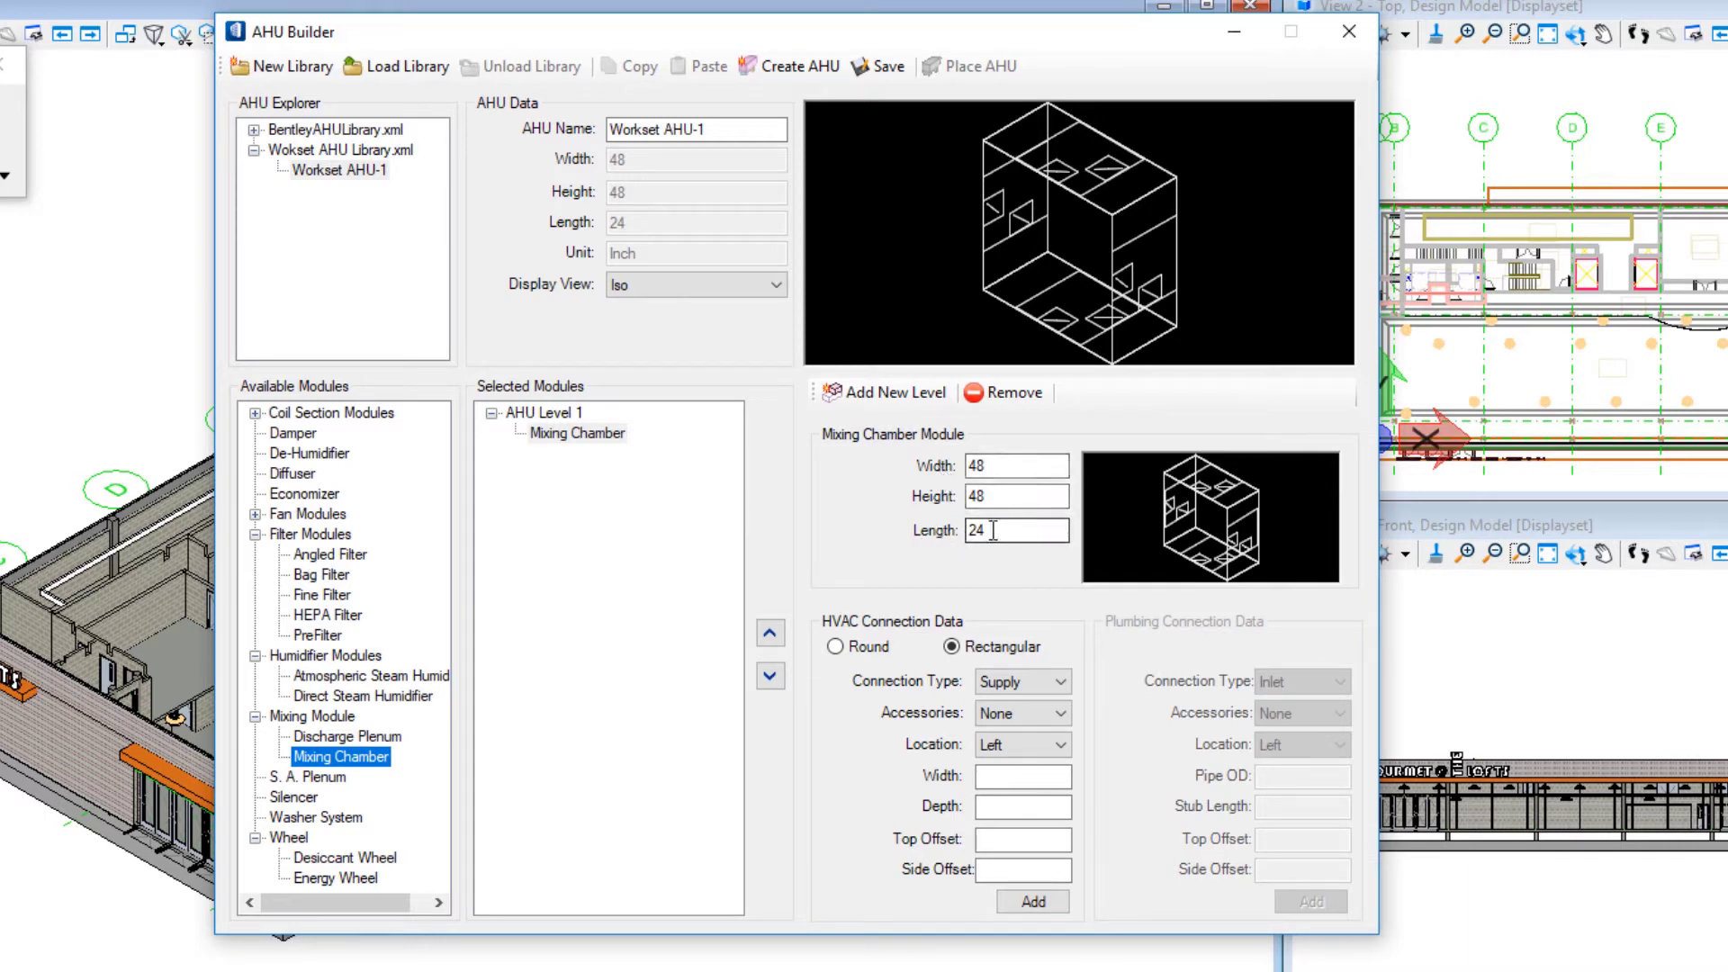
# - Set the Mixing Chamber module's length to 36 inches
pyautogui.moveTo(989, 530); pyautogui.dragTo(954, 529)
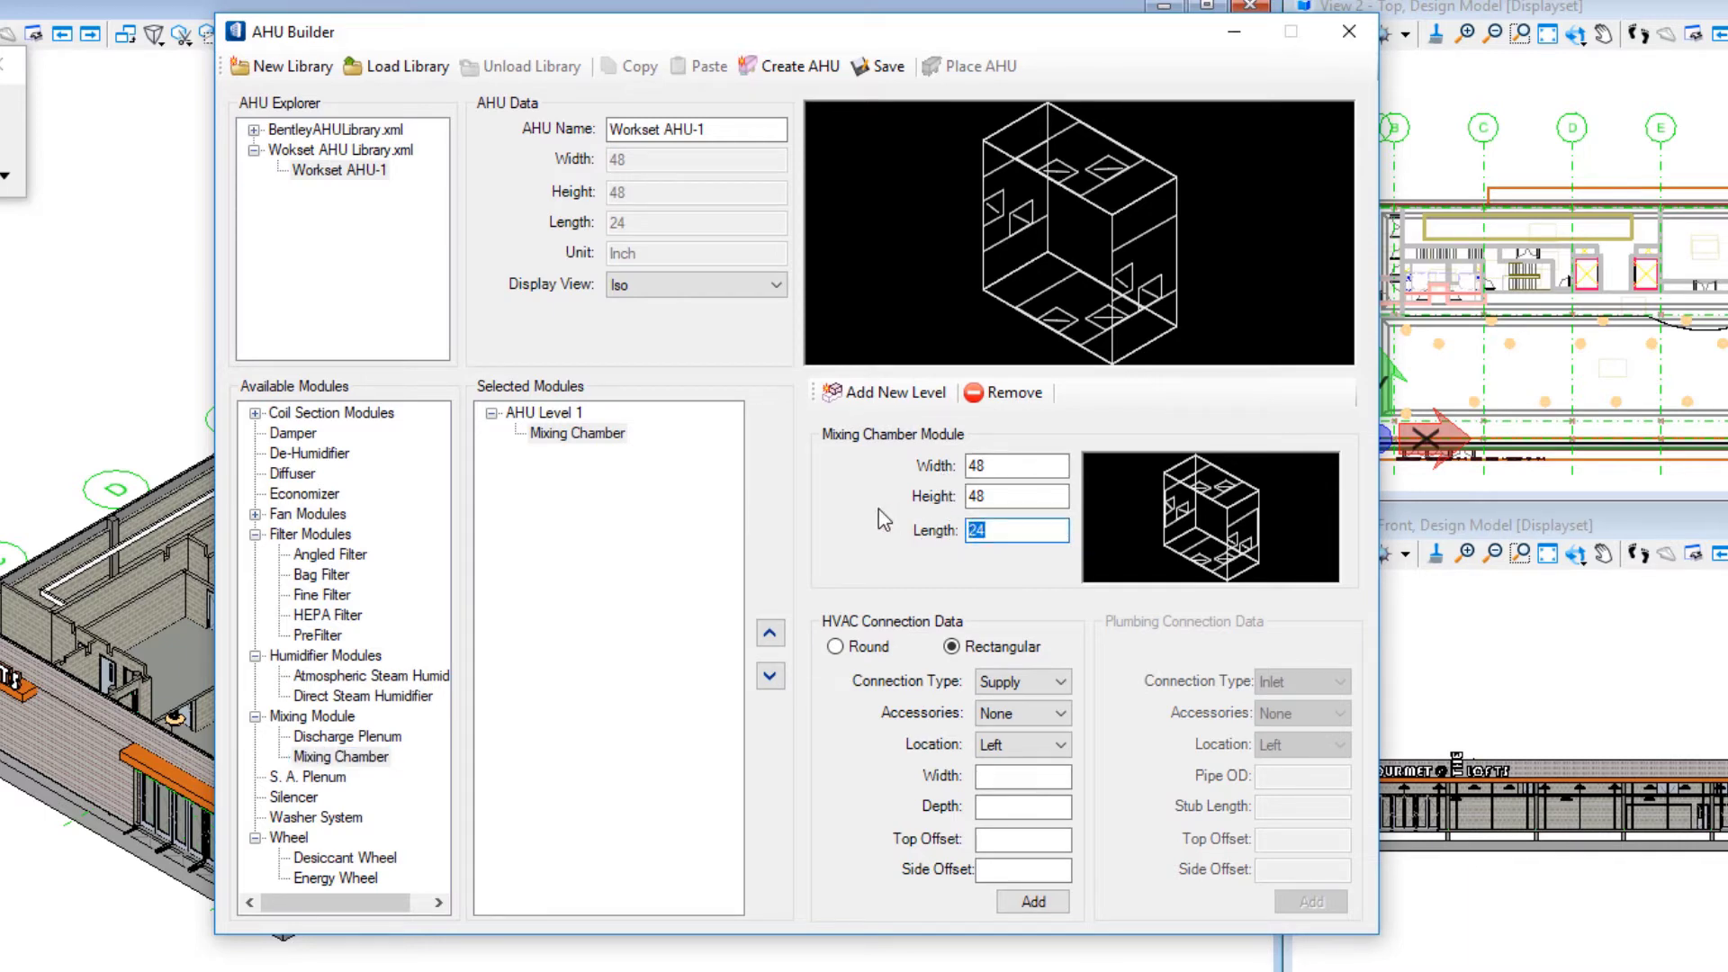
pyautogui.write('36')
pyautogui.press('Tab')
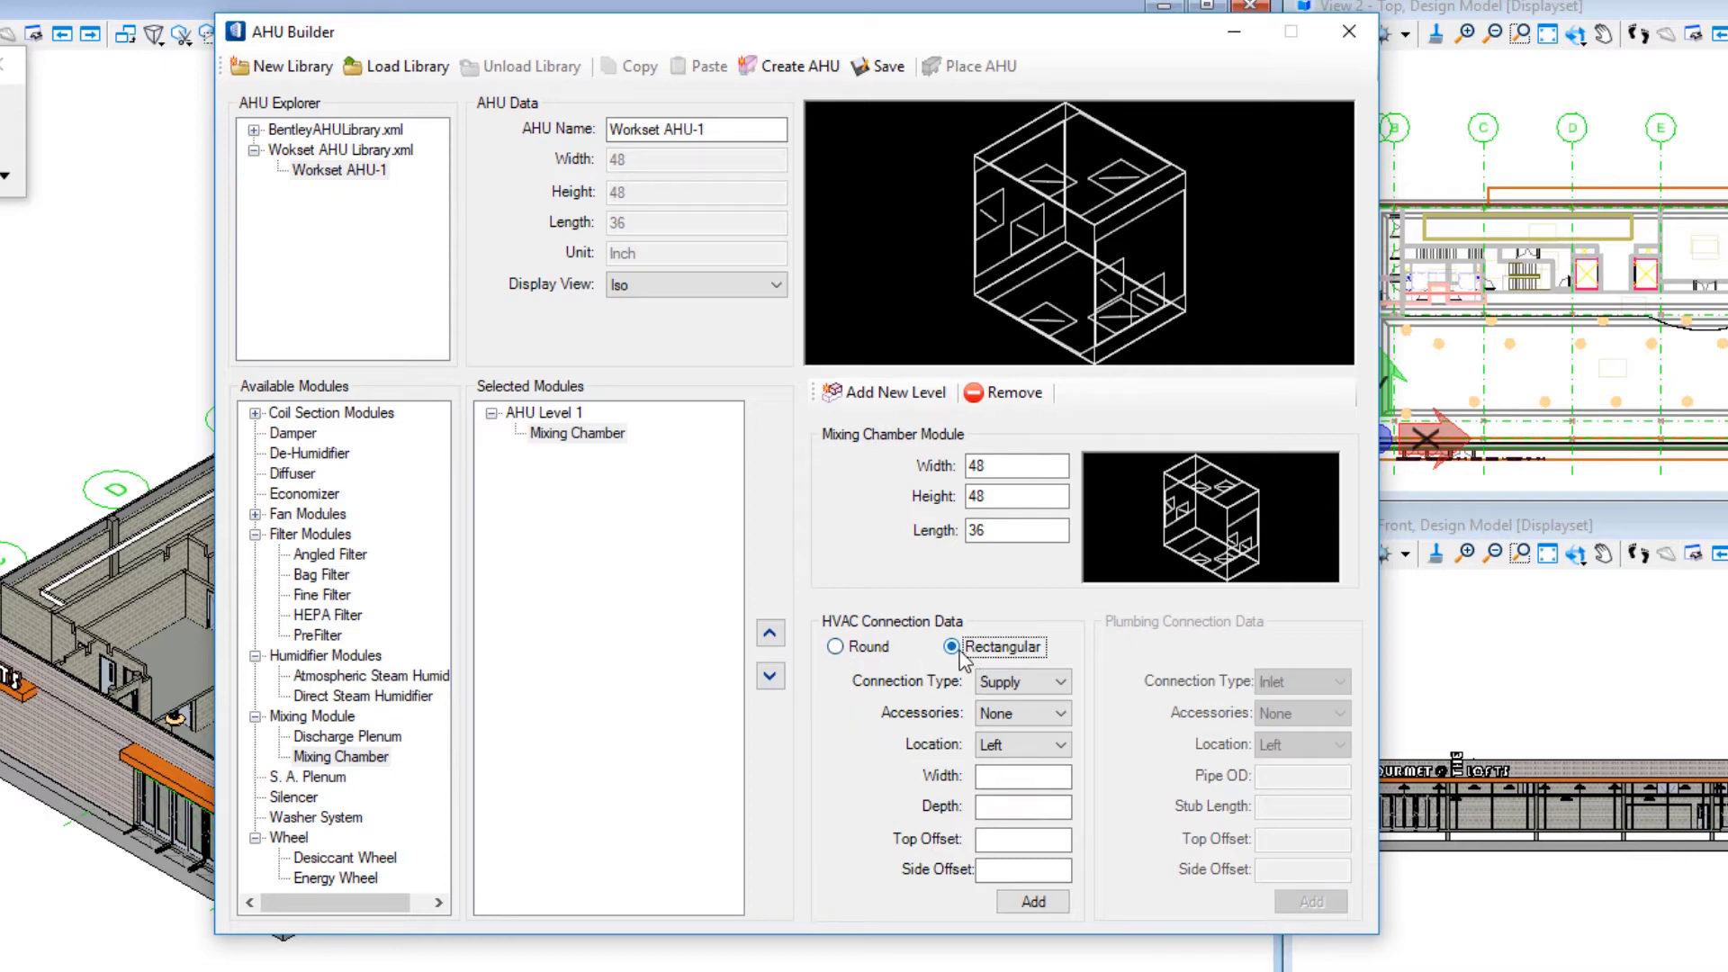
# - Configure the mixing chamber's rectangular HVAC connection as Fresh-Air with no accessories and its location at Top
pyautogui.click(1043, 695)
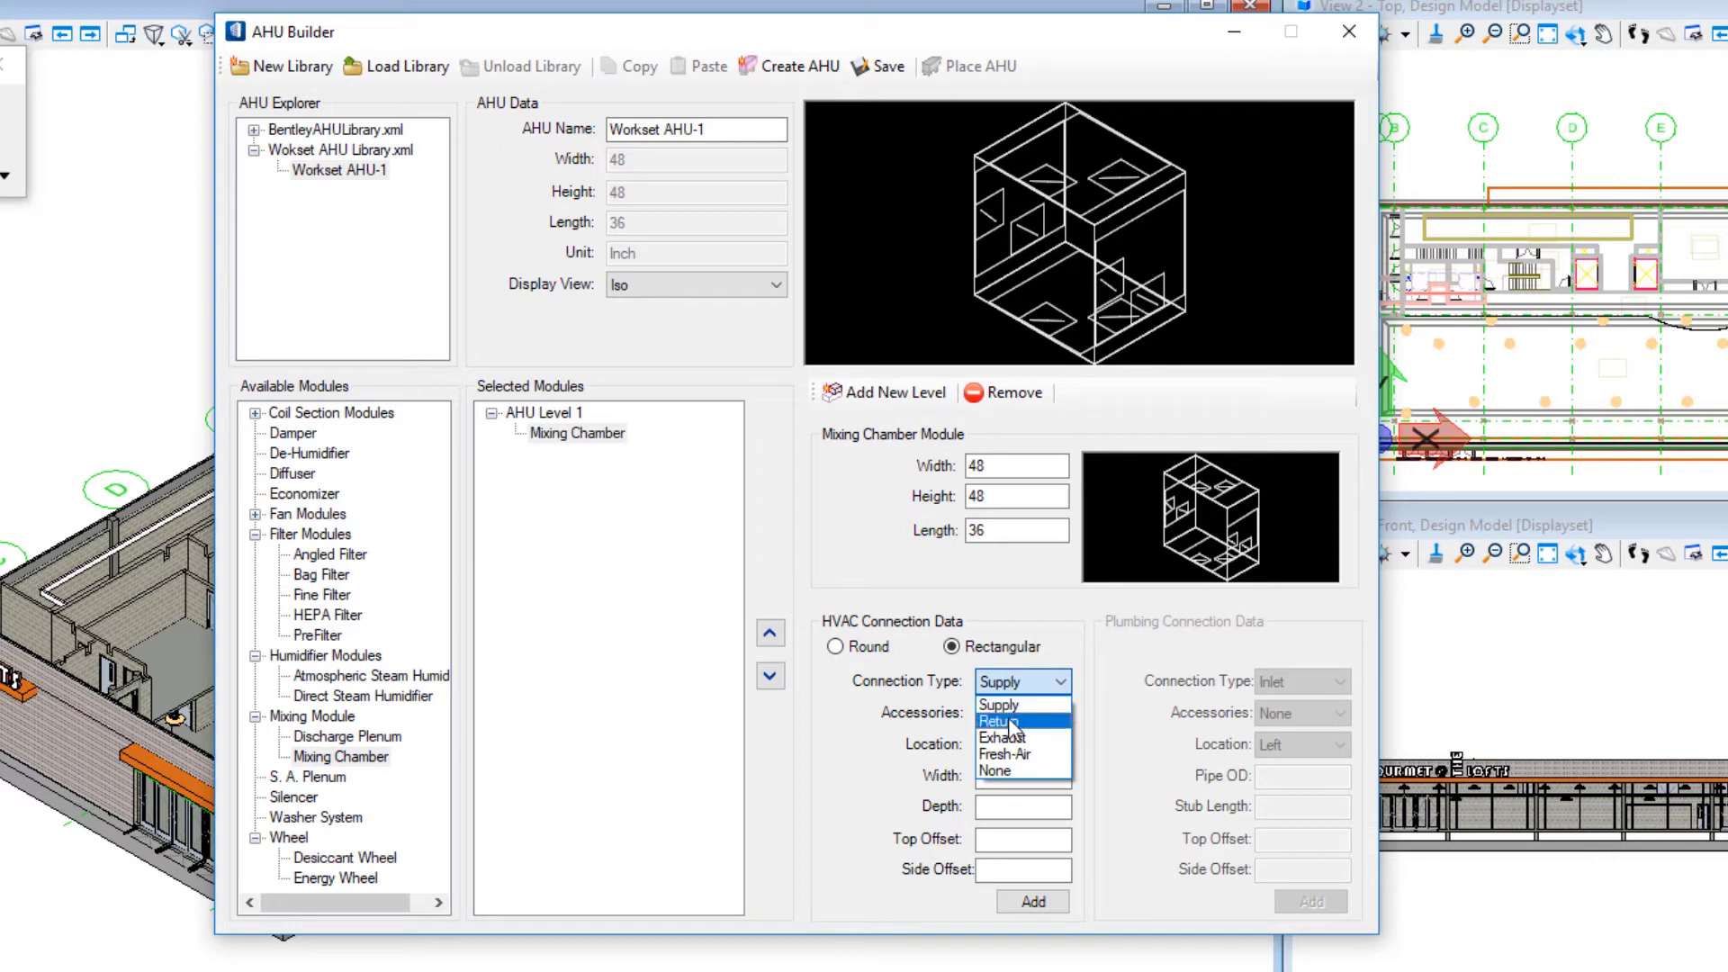
pyautogui.click(1046, 759)
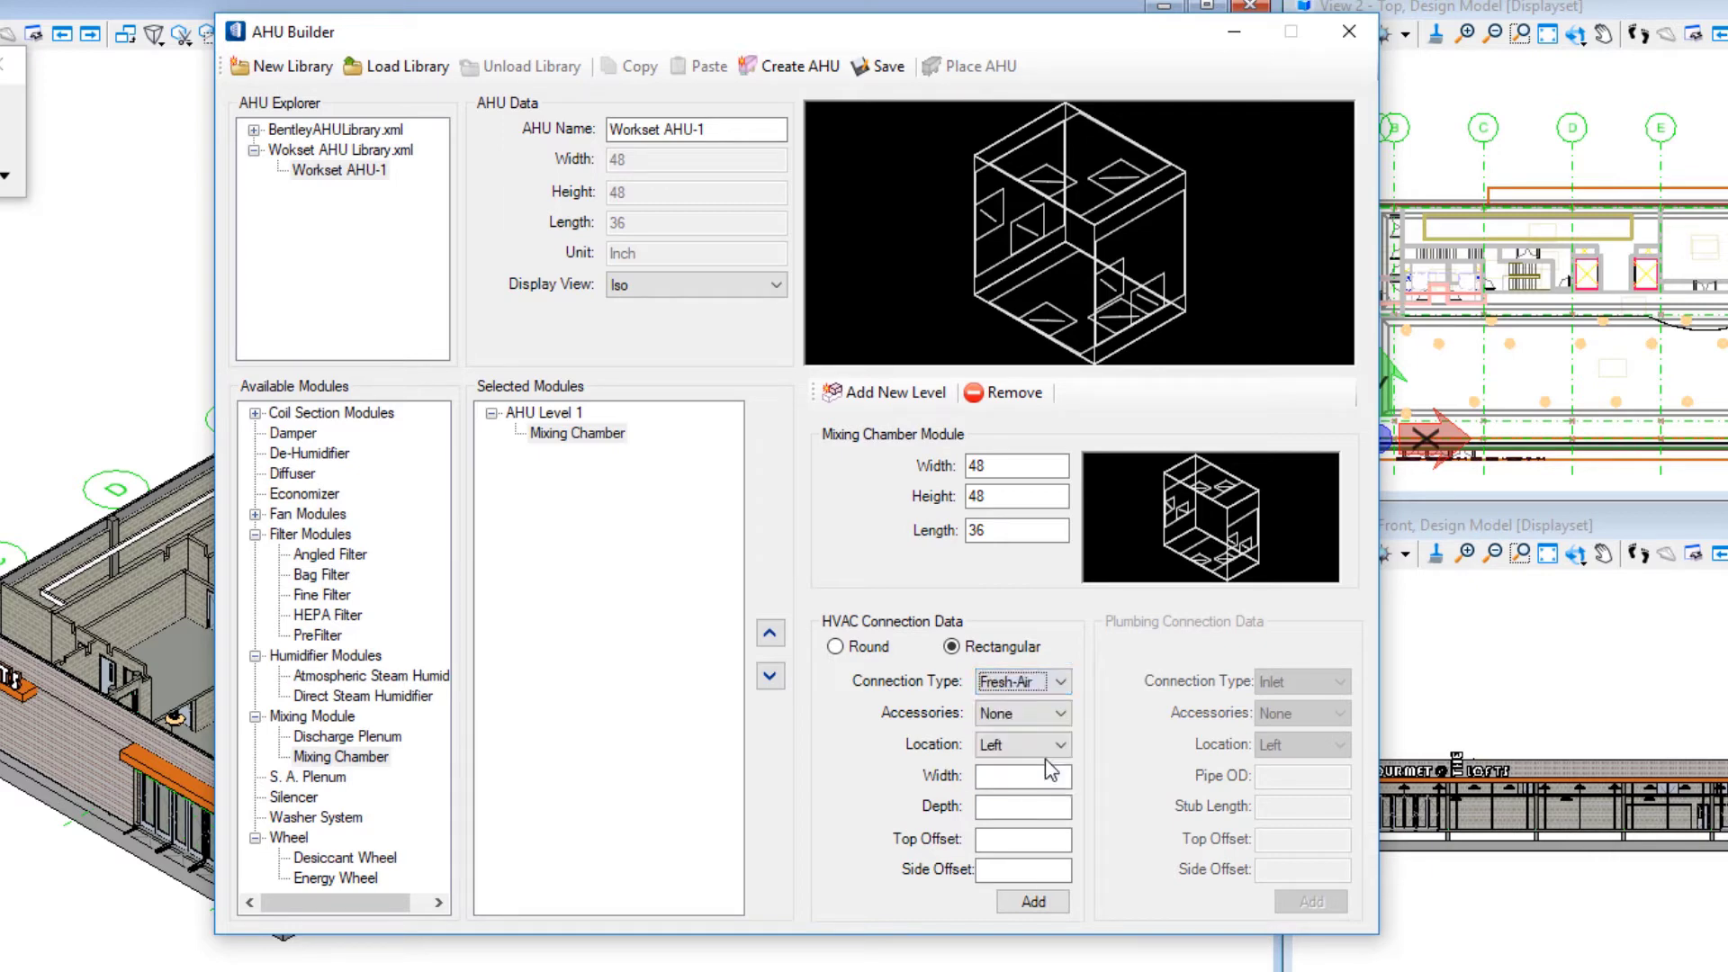
pyautogui.click(1006, 720)
pyautogui.click(1001, 733)
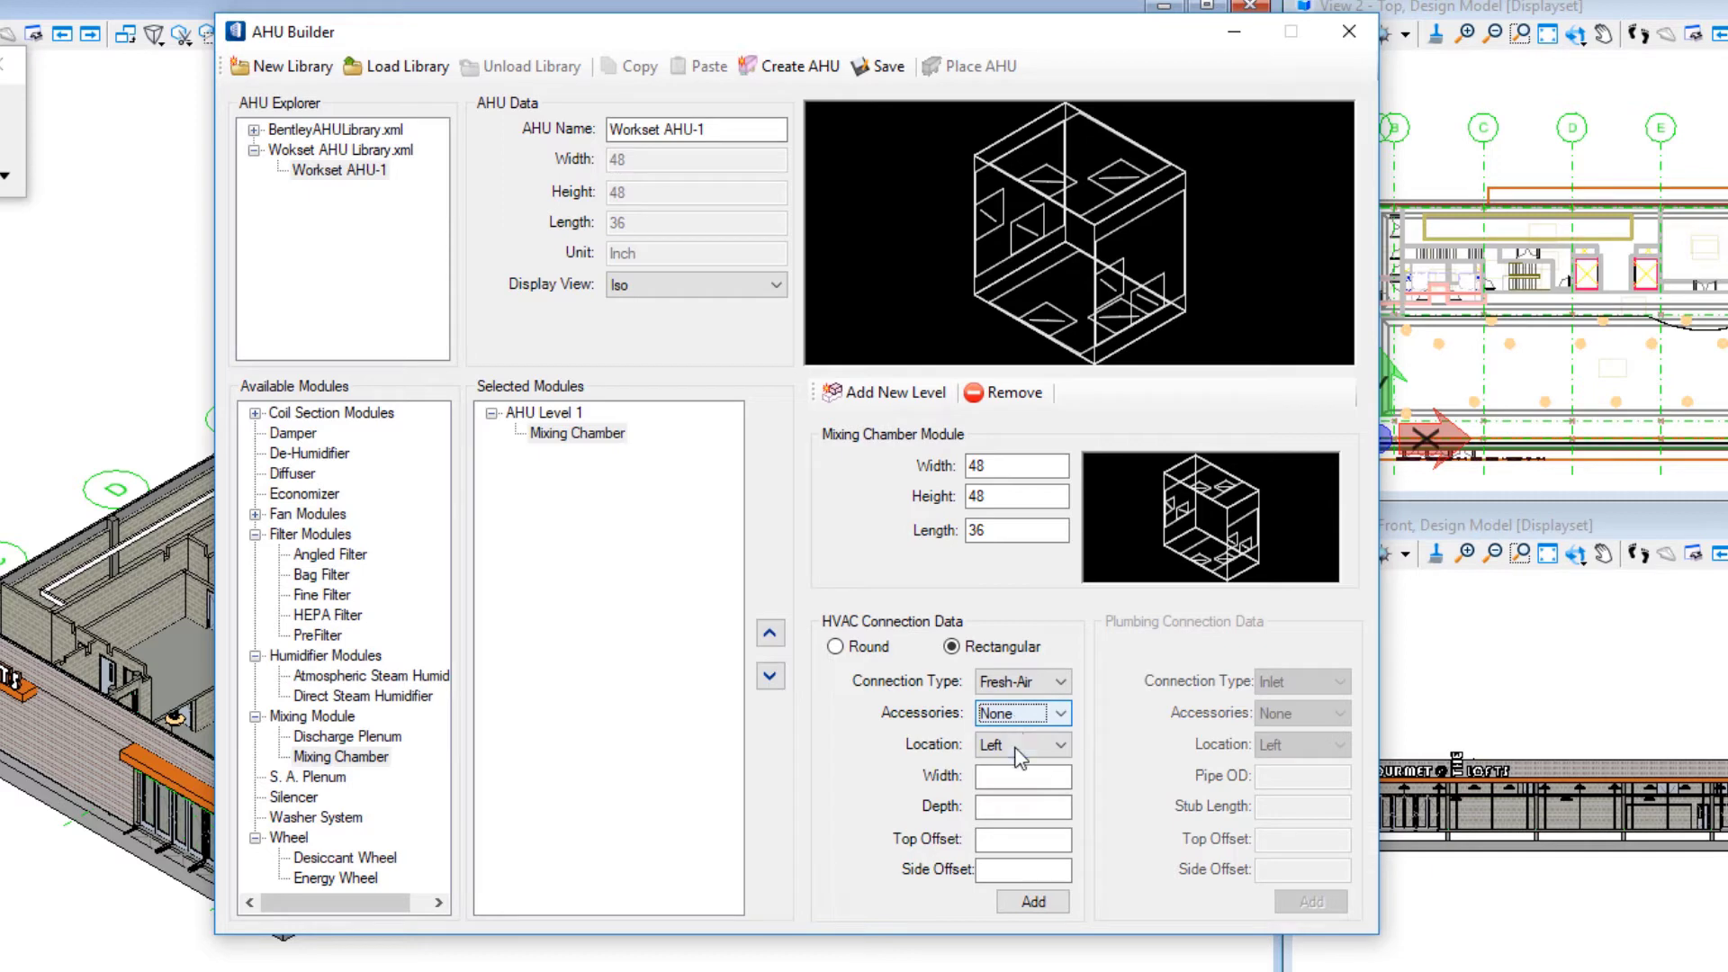
pyautogui.click(1020, 747)
pyautogui.click(1001, 835)
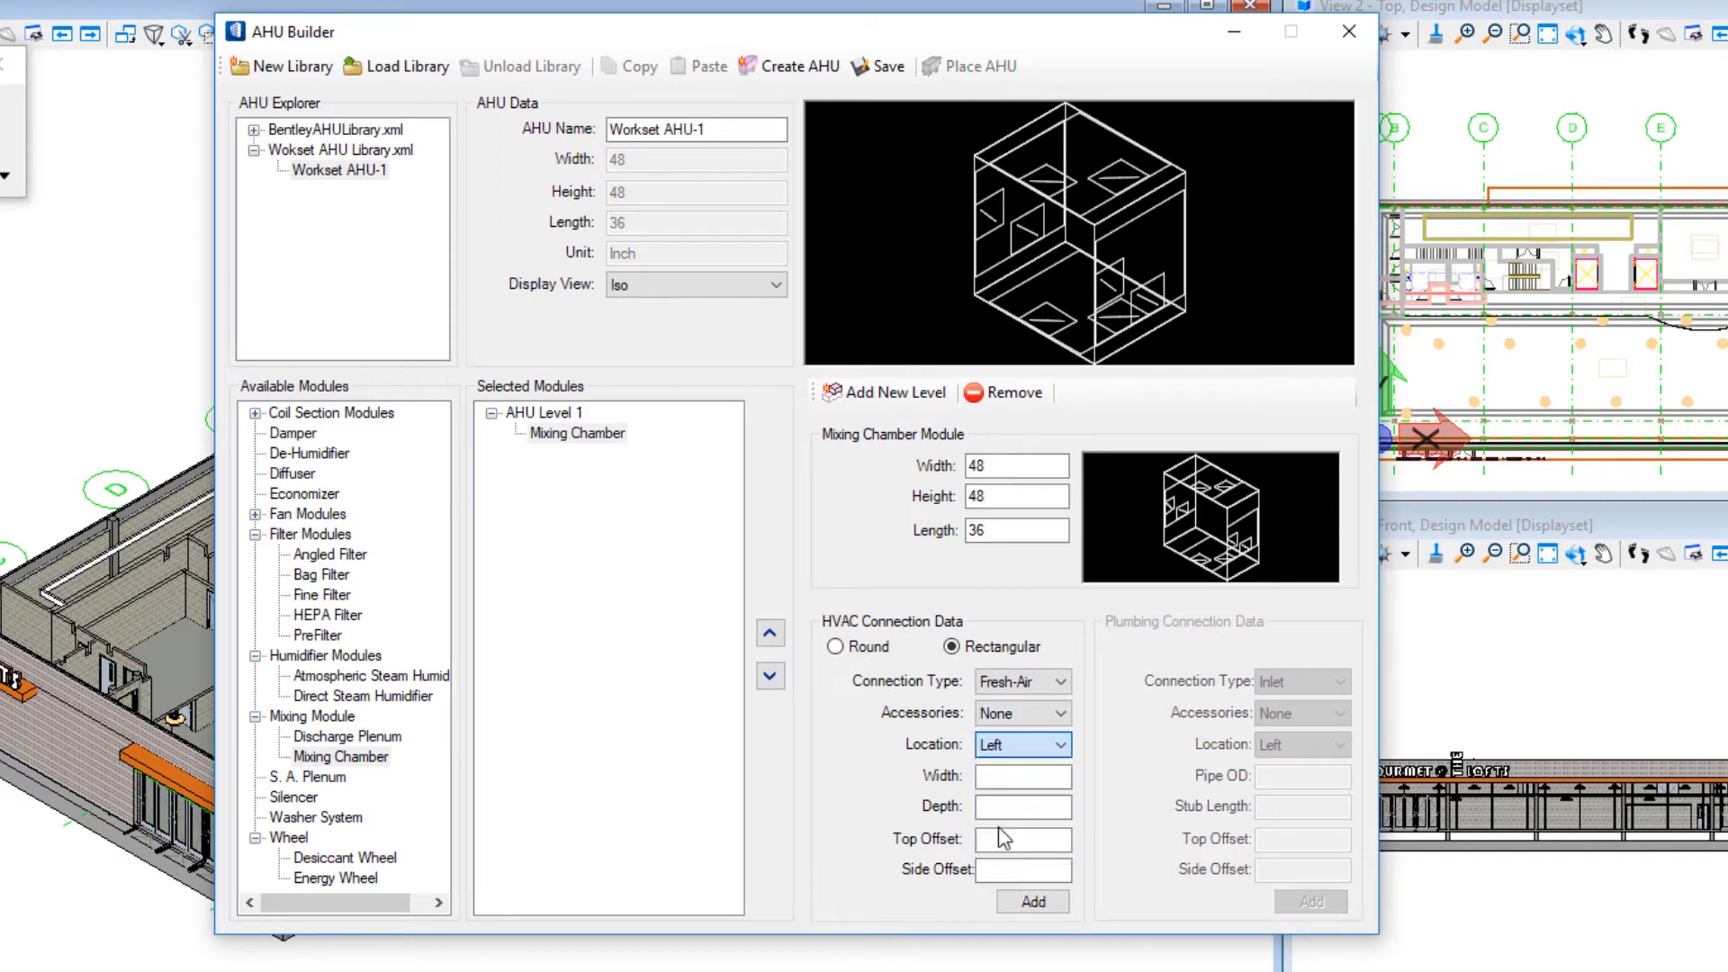
# - Set the Fresh-Air connection to width 24, depth 24, top offset 24 and side offset 18, and add it to the mixing chamber
pyautogui.click(1001, 780)
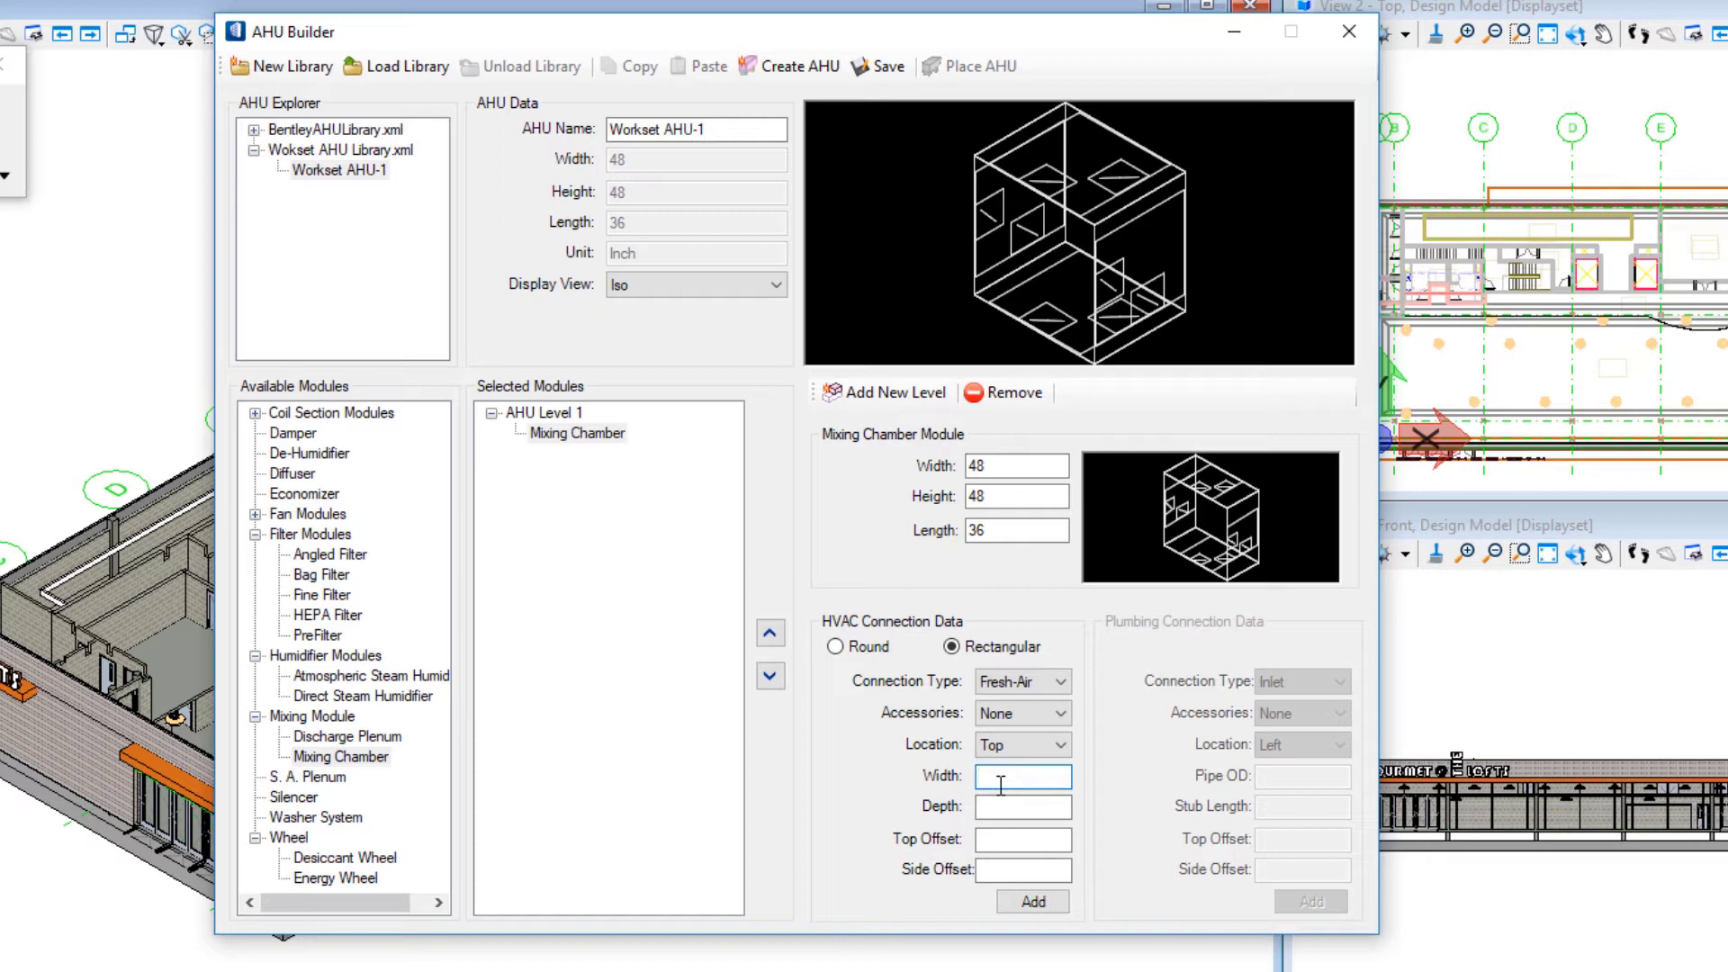
pyautogui.write('24')
pyautogui.press('Tab')
pyautogui.write('24')
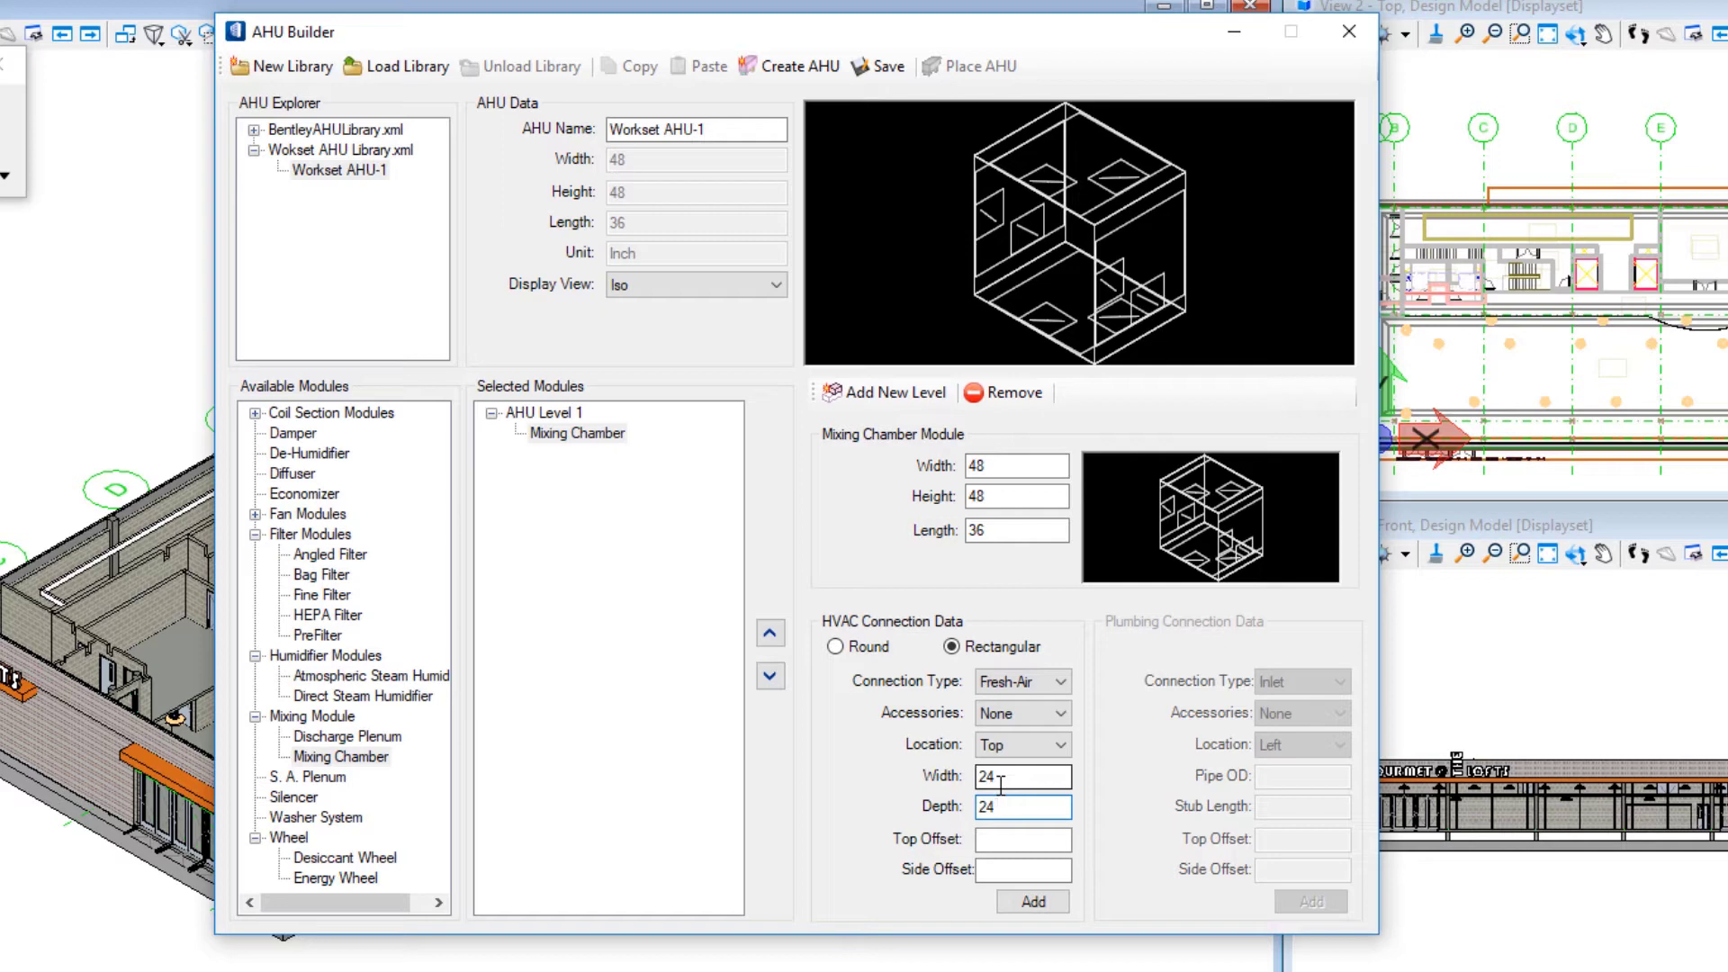
pyautogui.press('Tab')
pyautogui.write('24')
pyautogui.press('Tab')
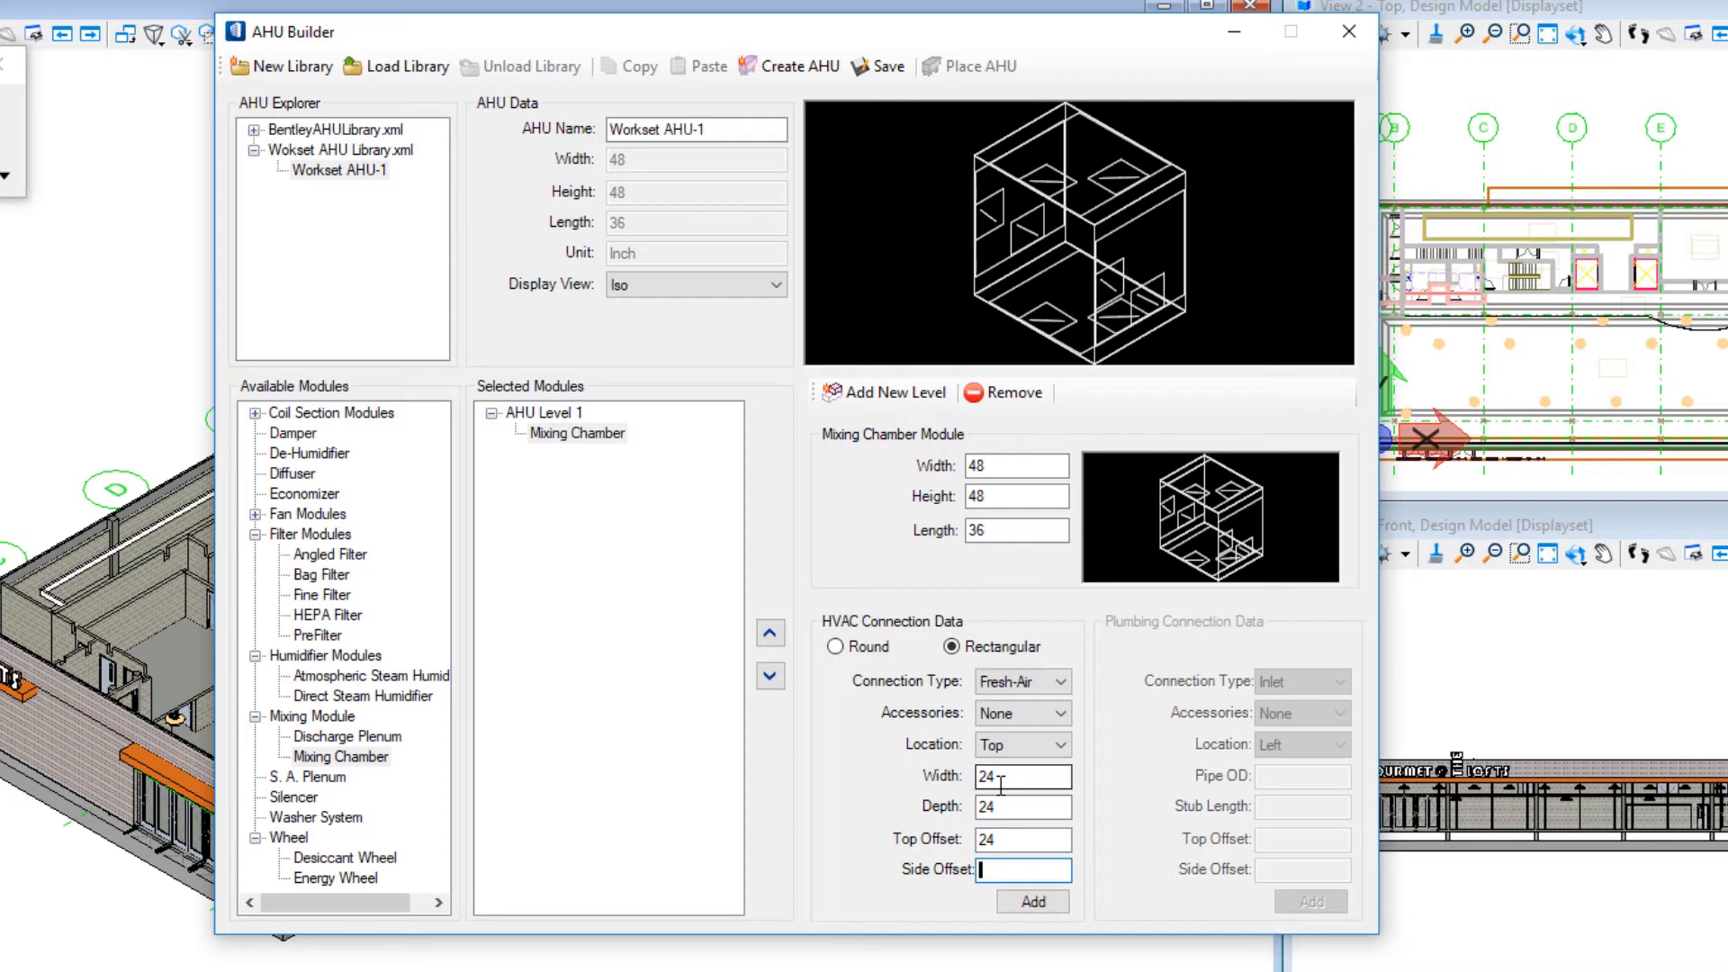
pyautogui.write('18')
pyautogui.click(1032, 901)
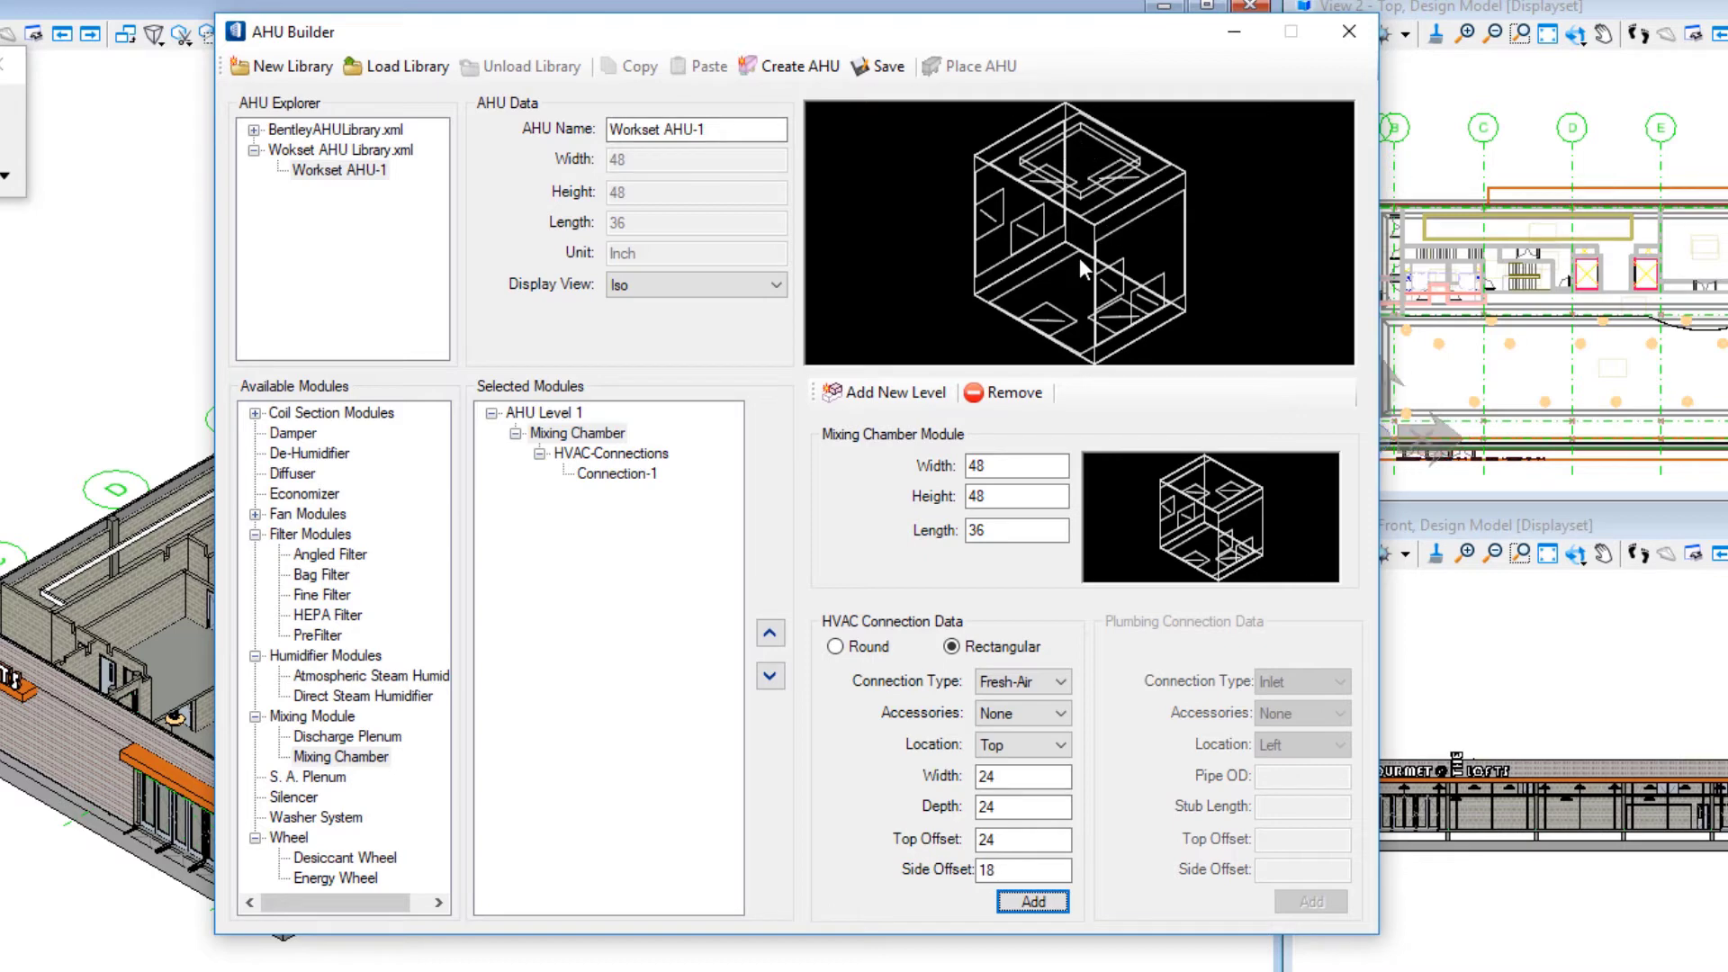
# - Examine the connection's top and side offsets against the module's width and length in the Top display view, then return to Iso
pyautogui.click(745, 287)
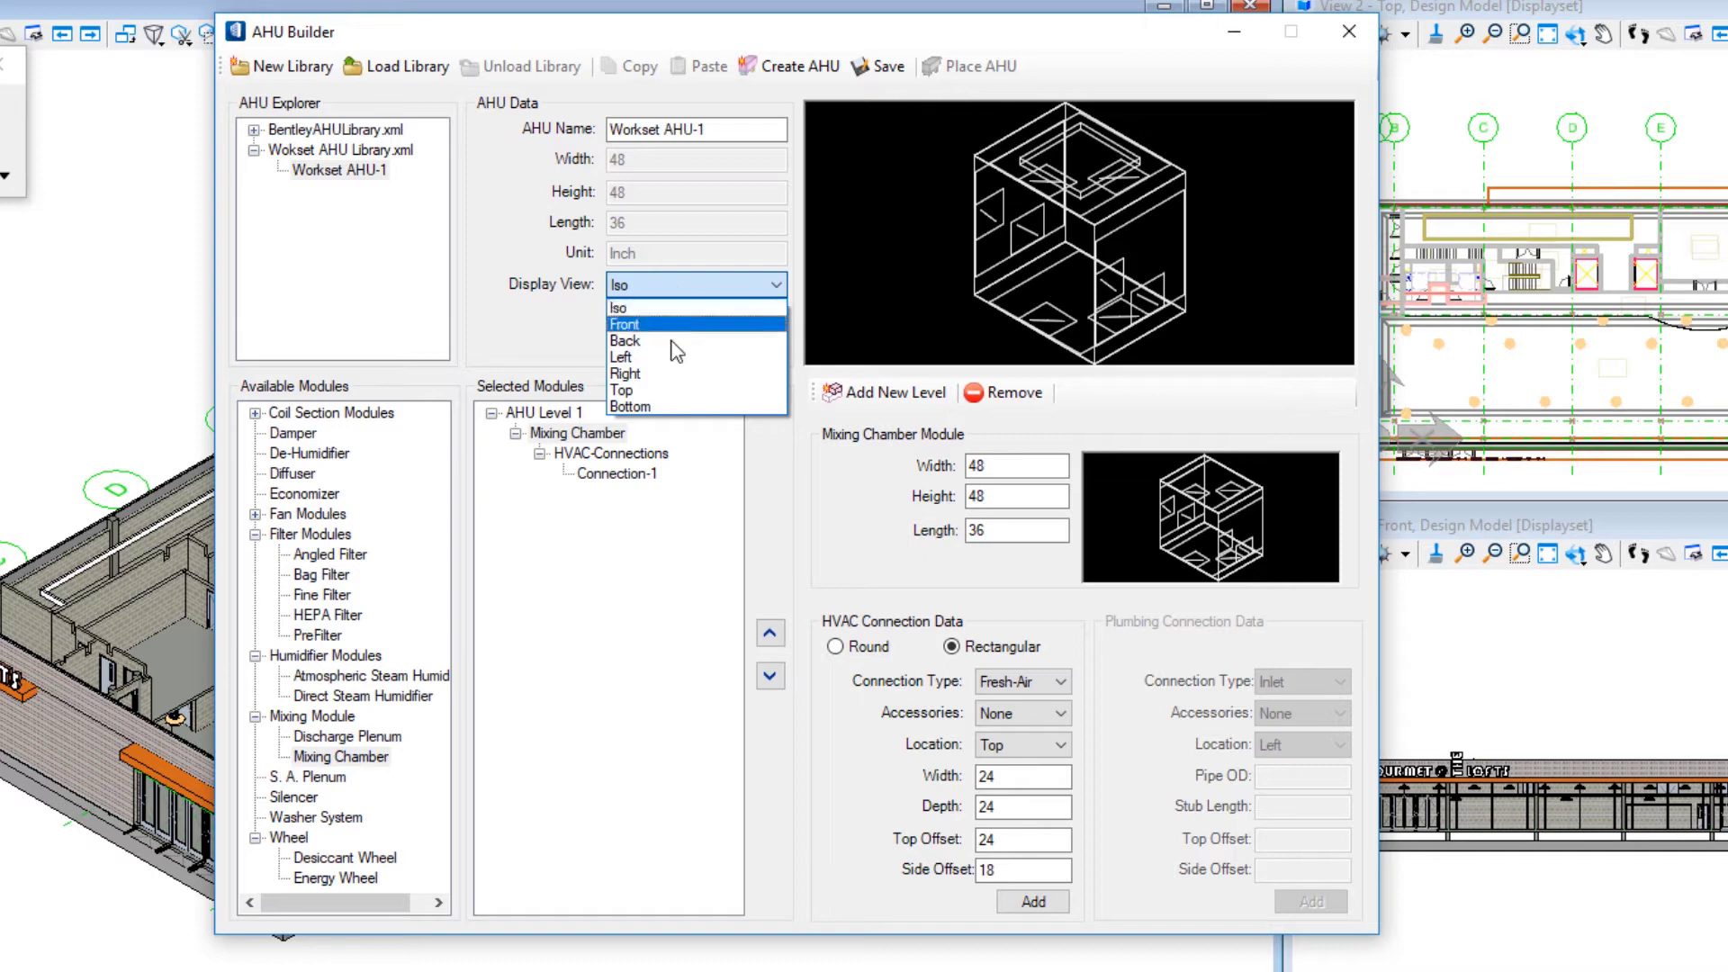
pyautogui.click(669, 390)
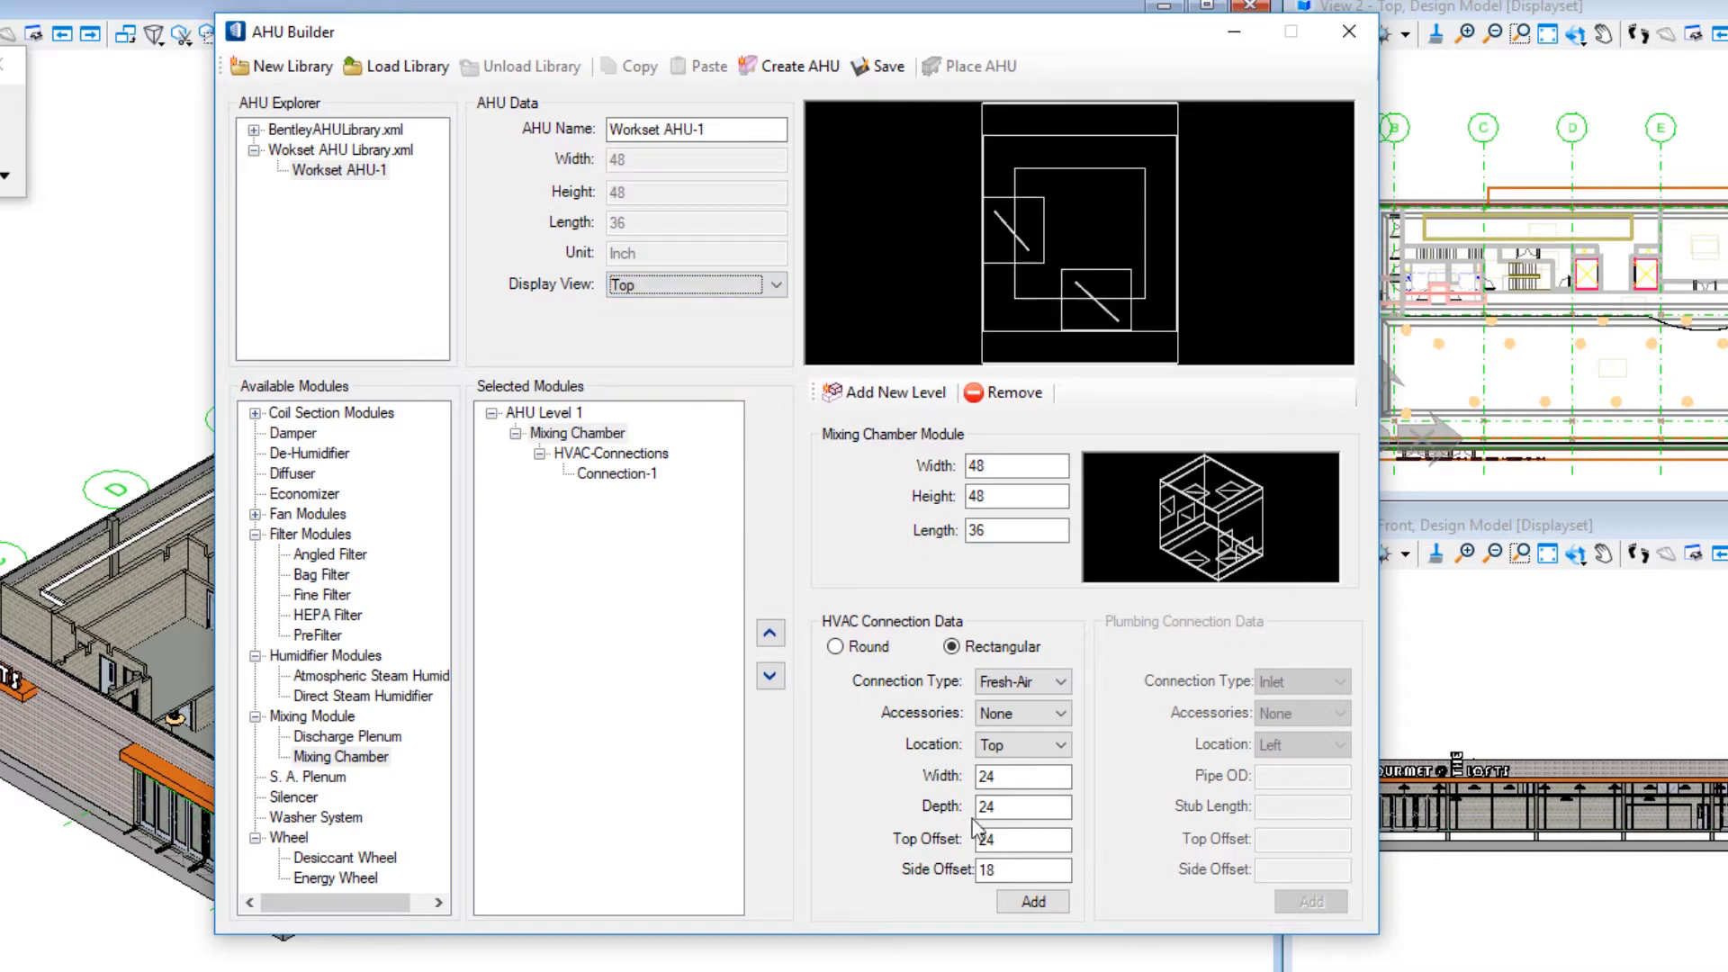
pyautogui.doubleClick(988, 839)
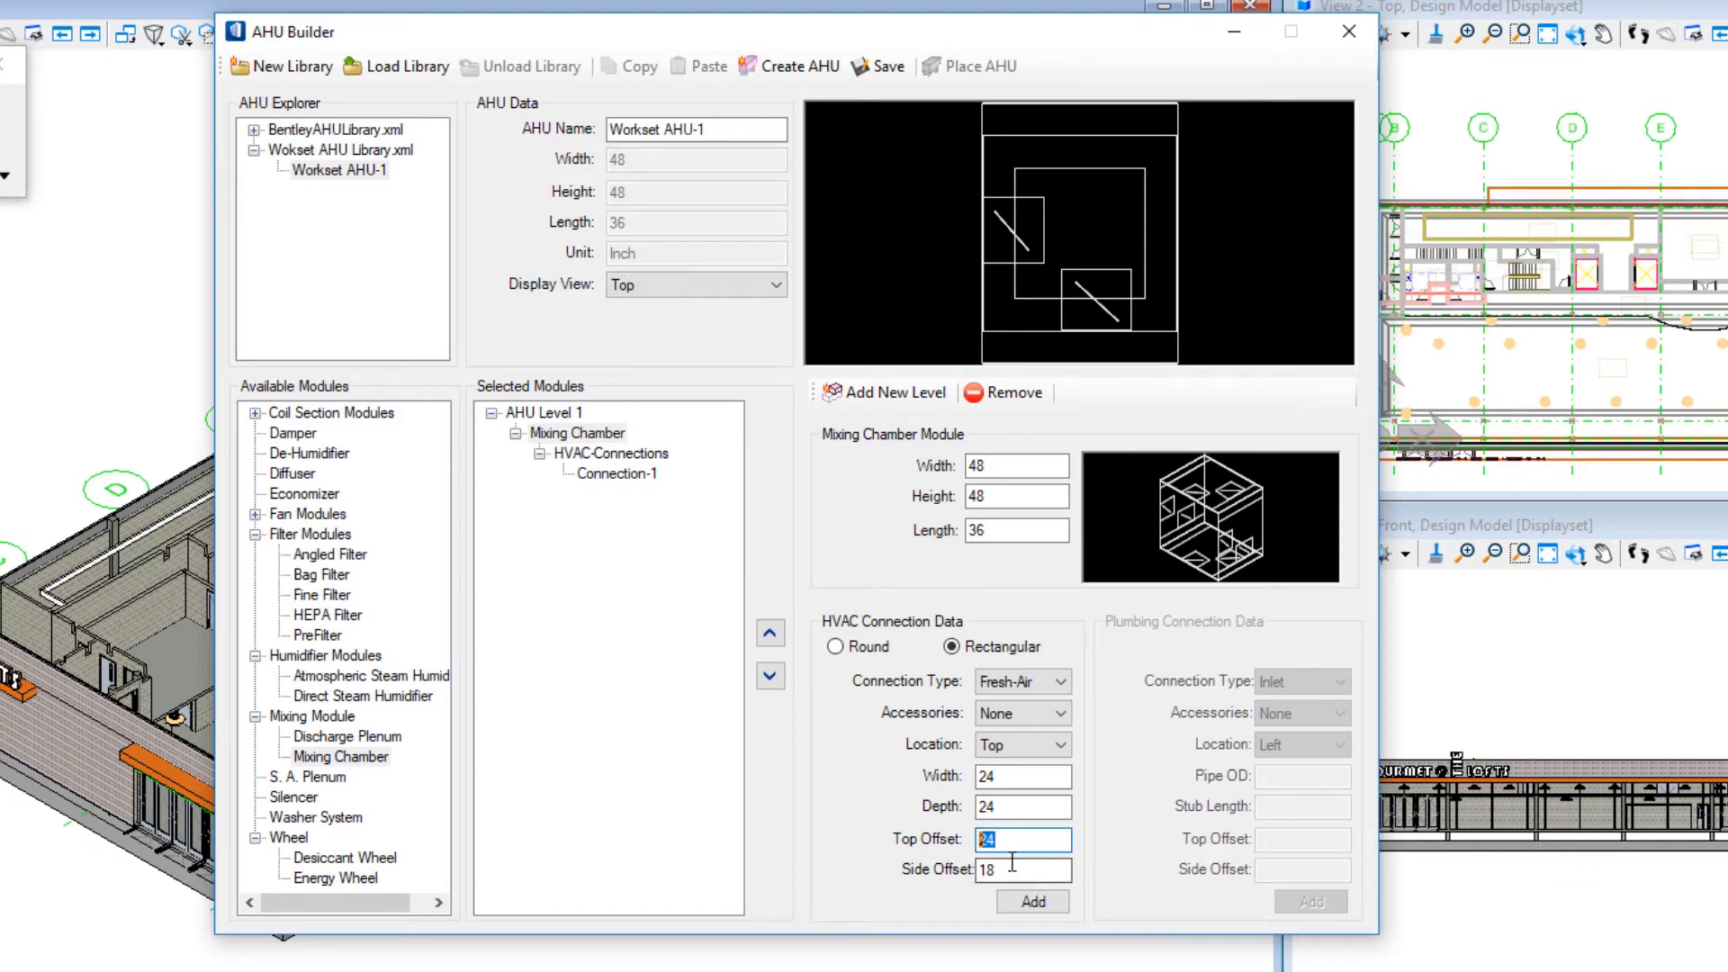
pyautogui.doubleClick(988, 870)
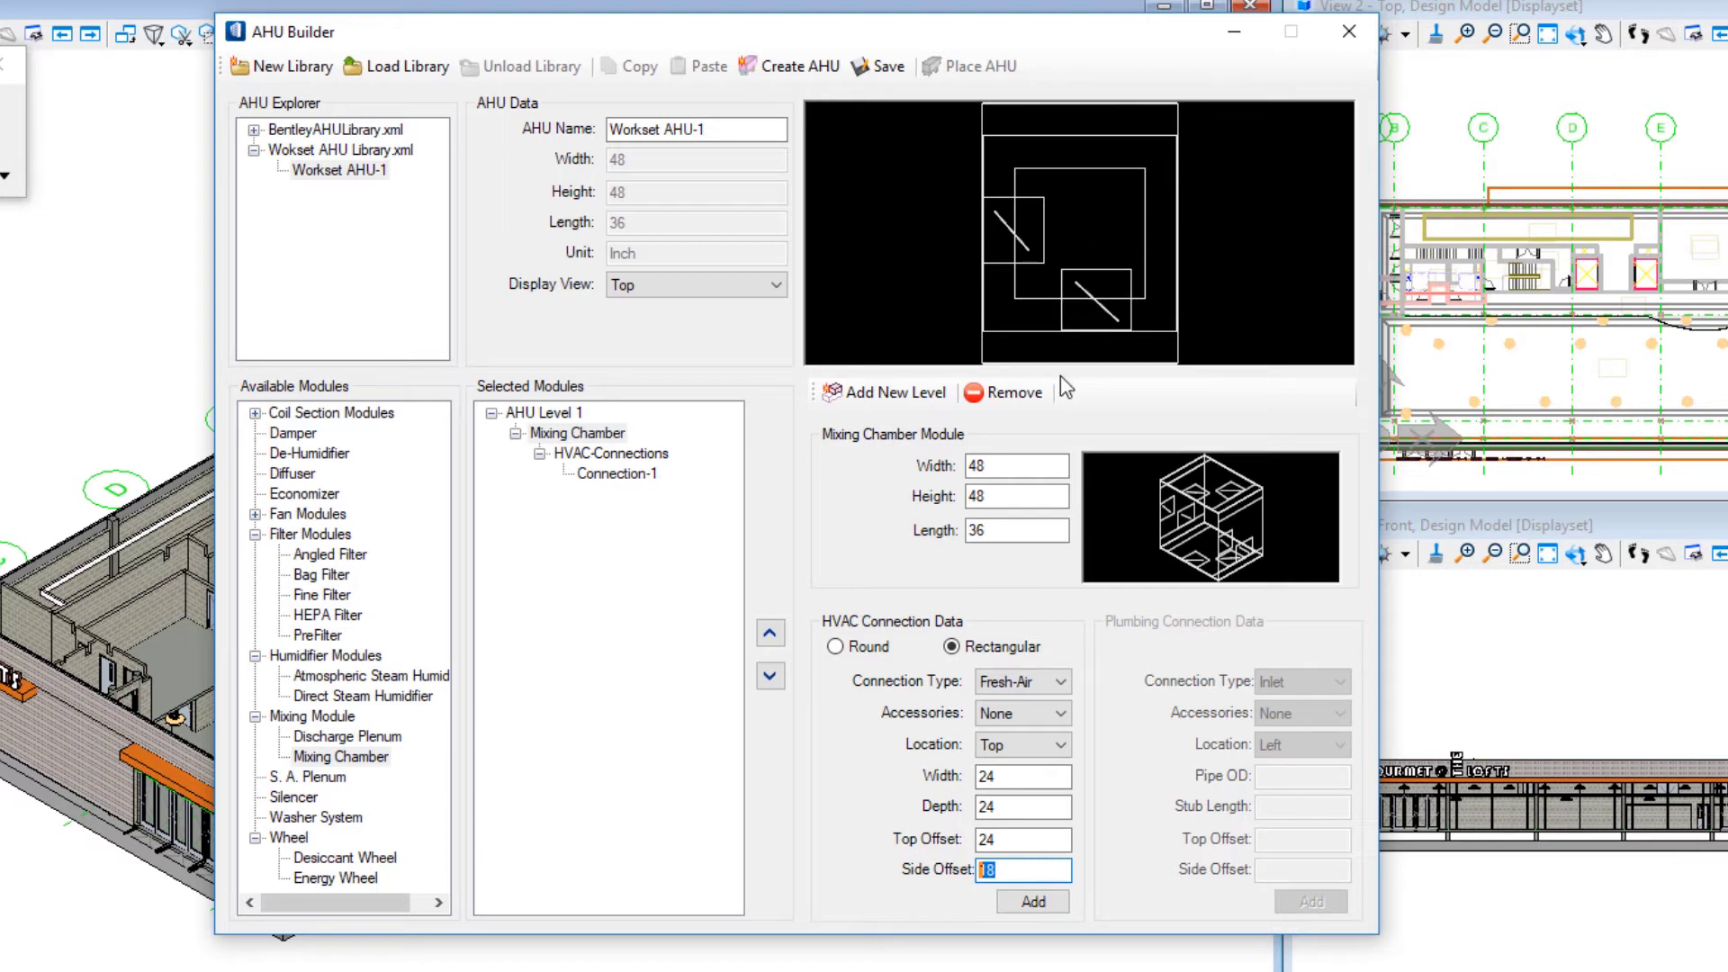
pyautogui.click(1008, 467)
pyautogui.doubleClick(1008, 467)
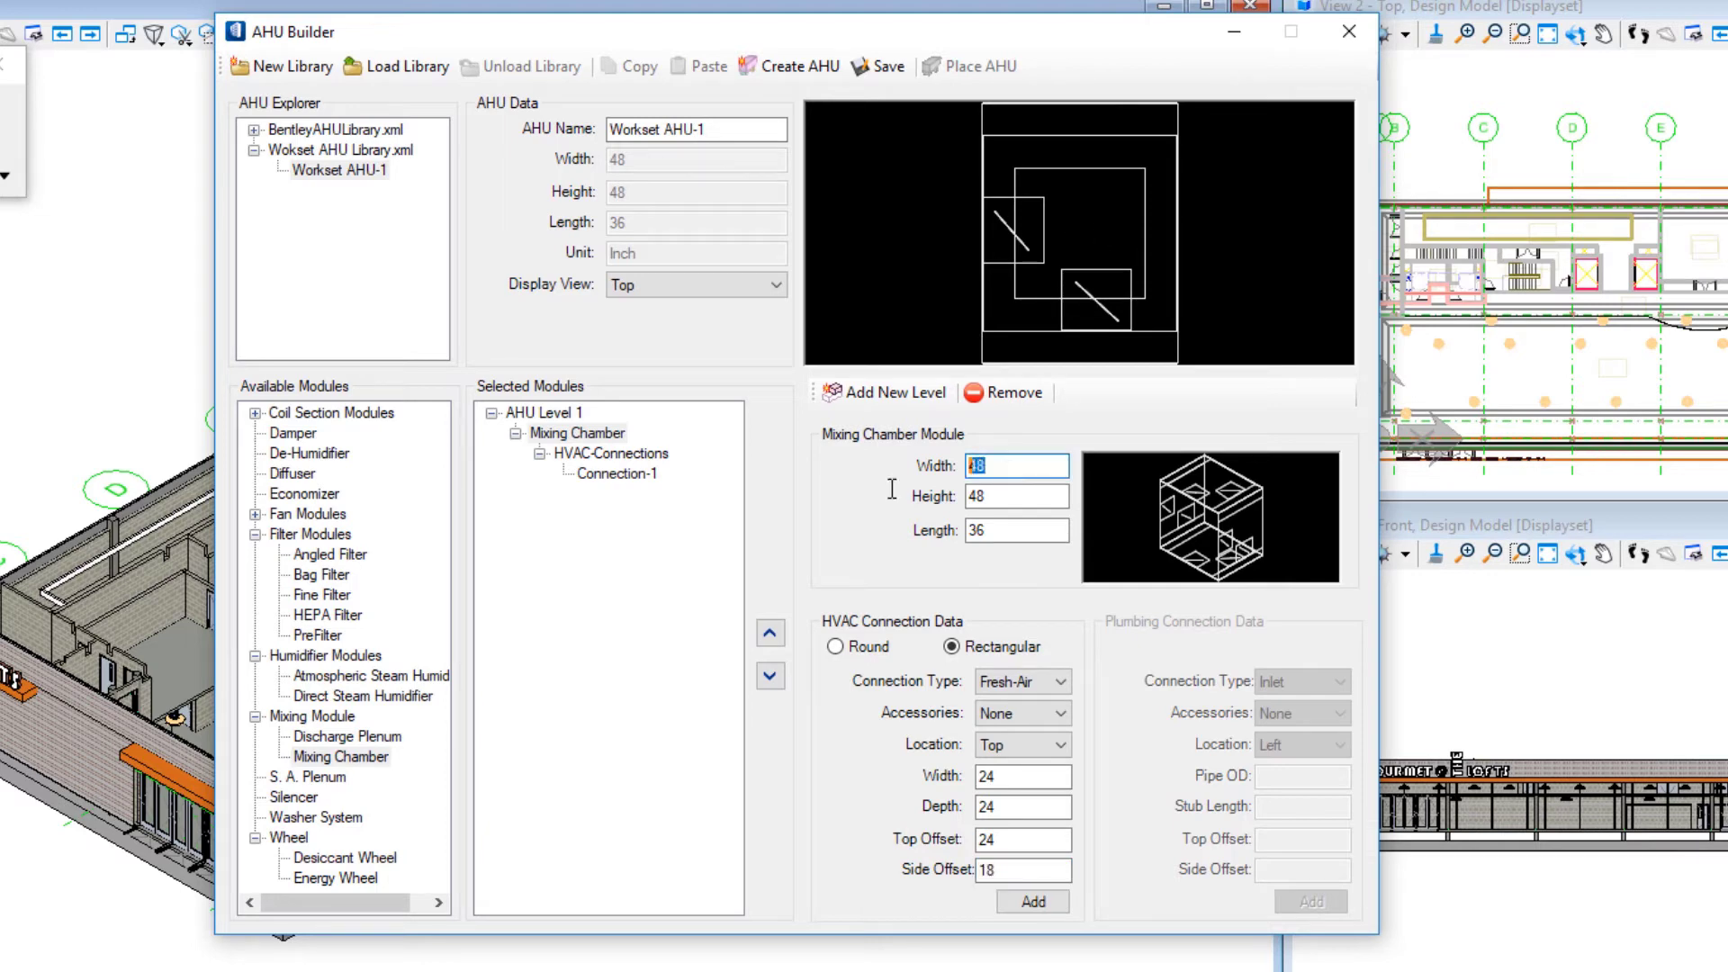
pyautogui.doubleClick(983, 833)
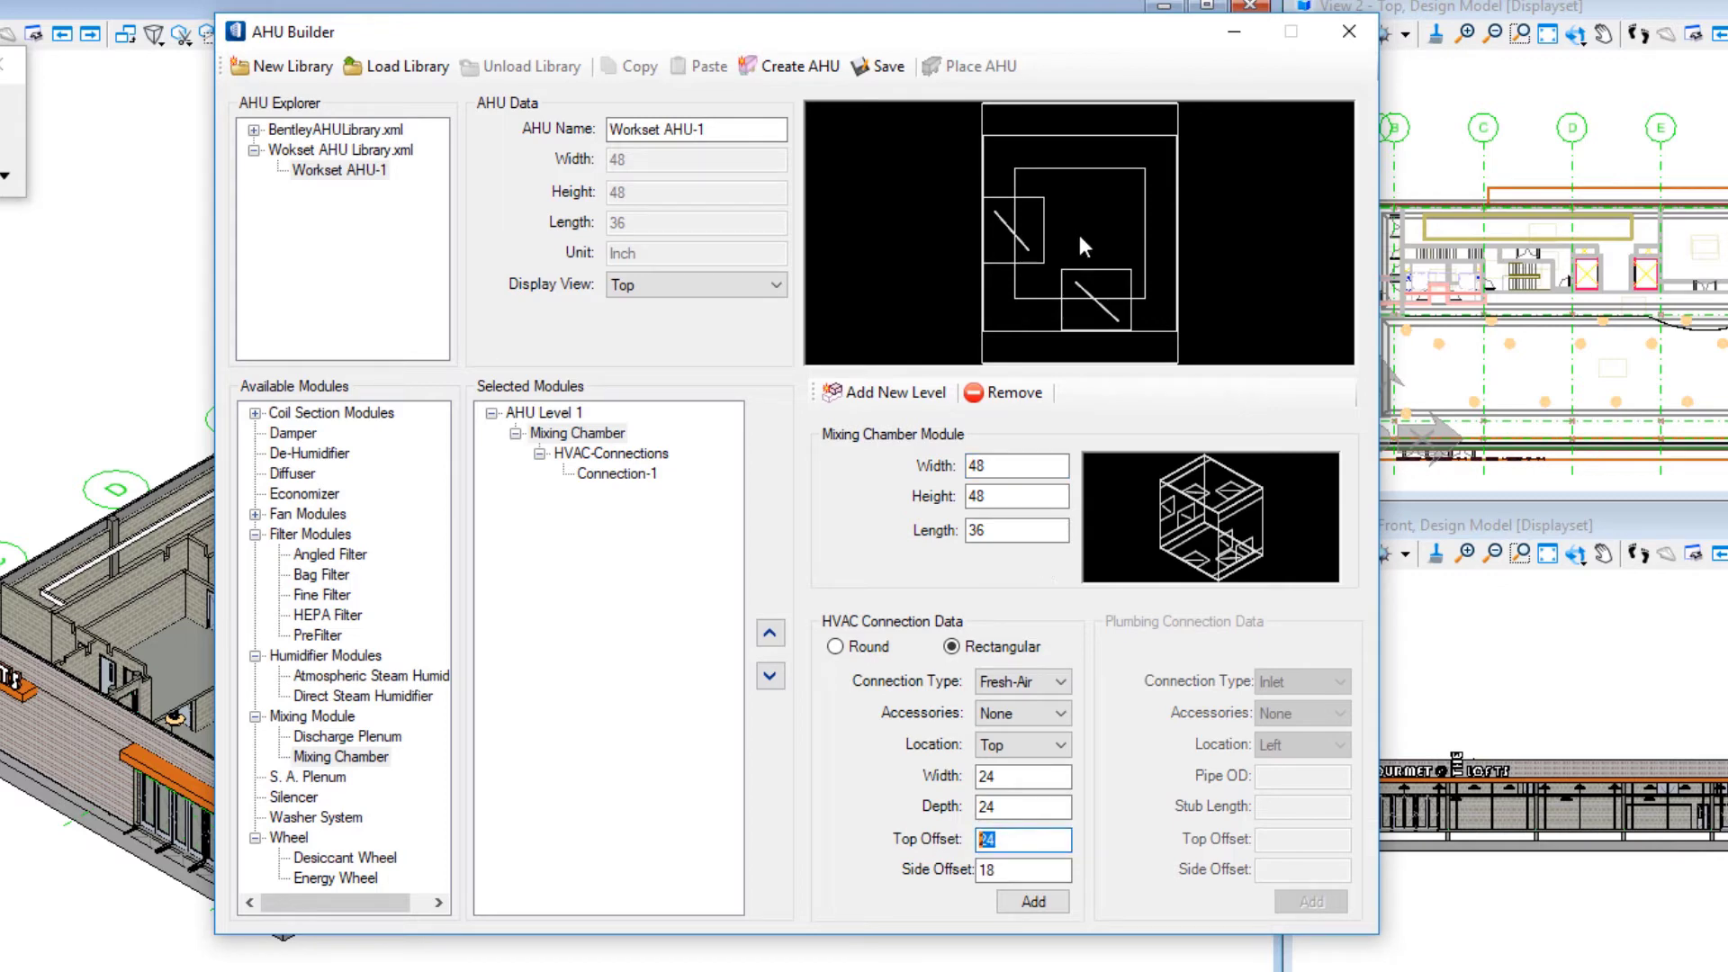
pyautogui.click(995, 530)
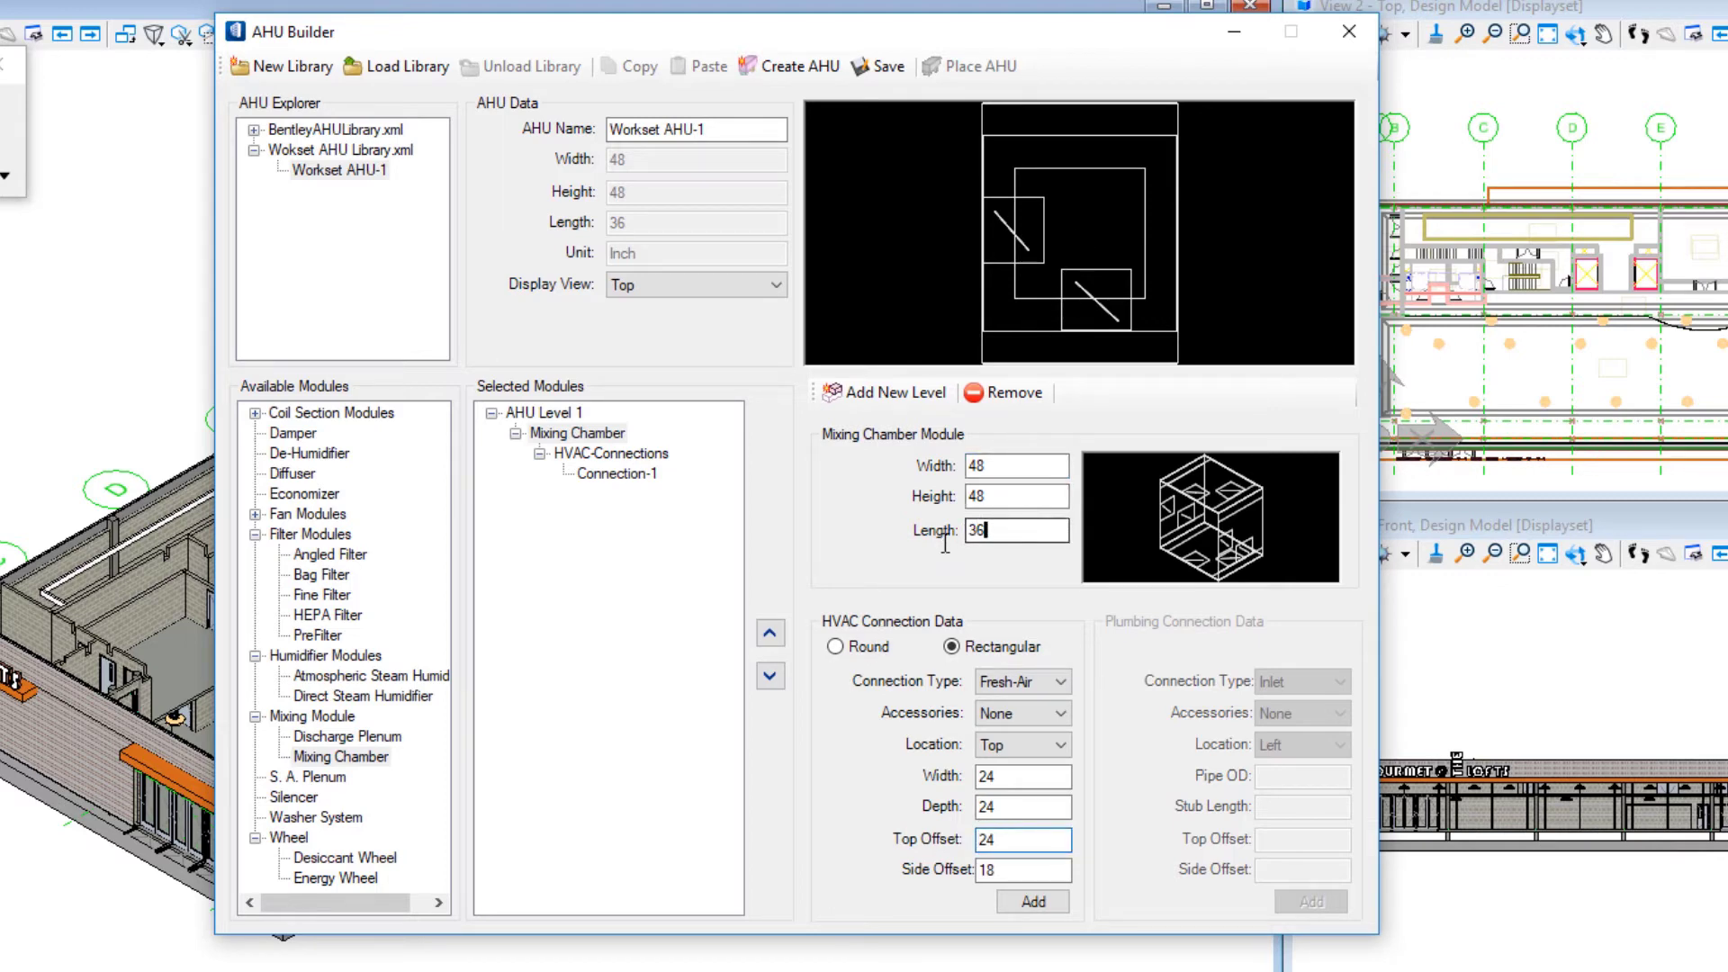
pyautogui.moveTo(945, 541); pyautogui.dragTo(937, 545)
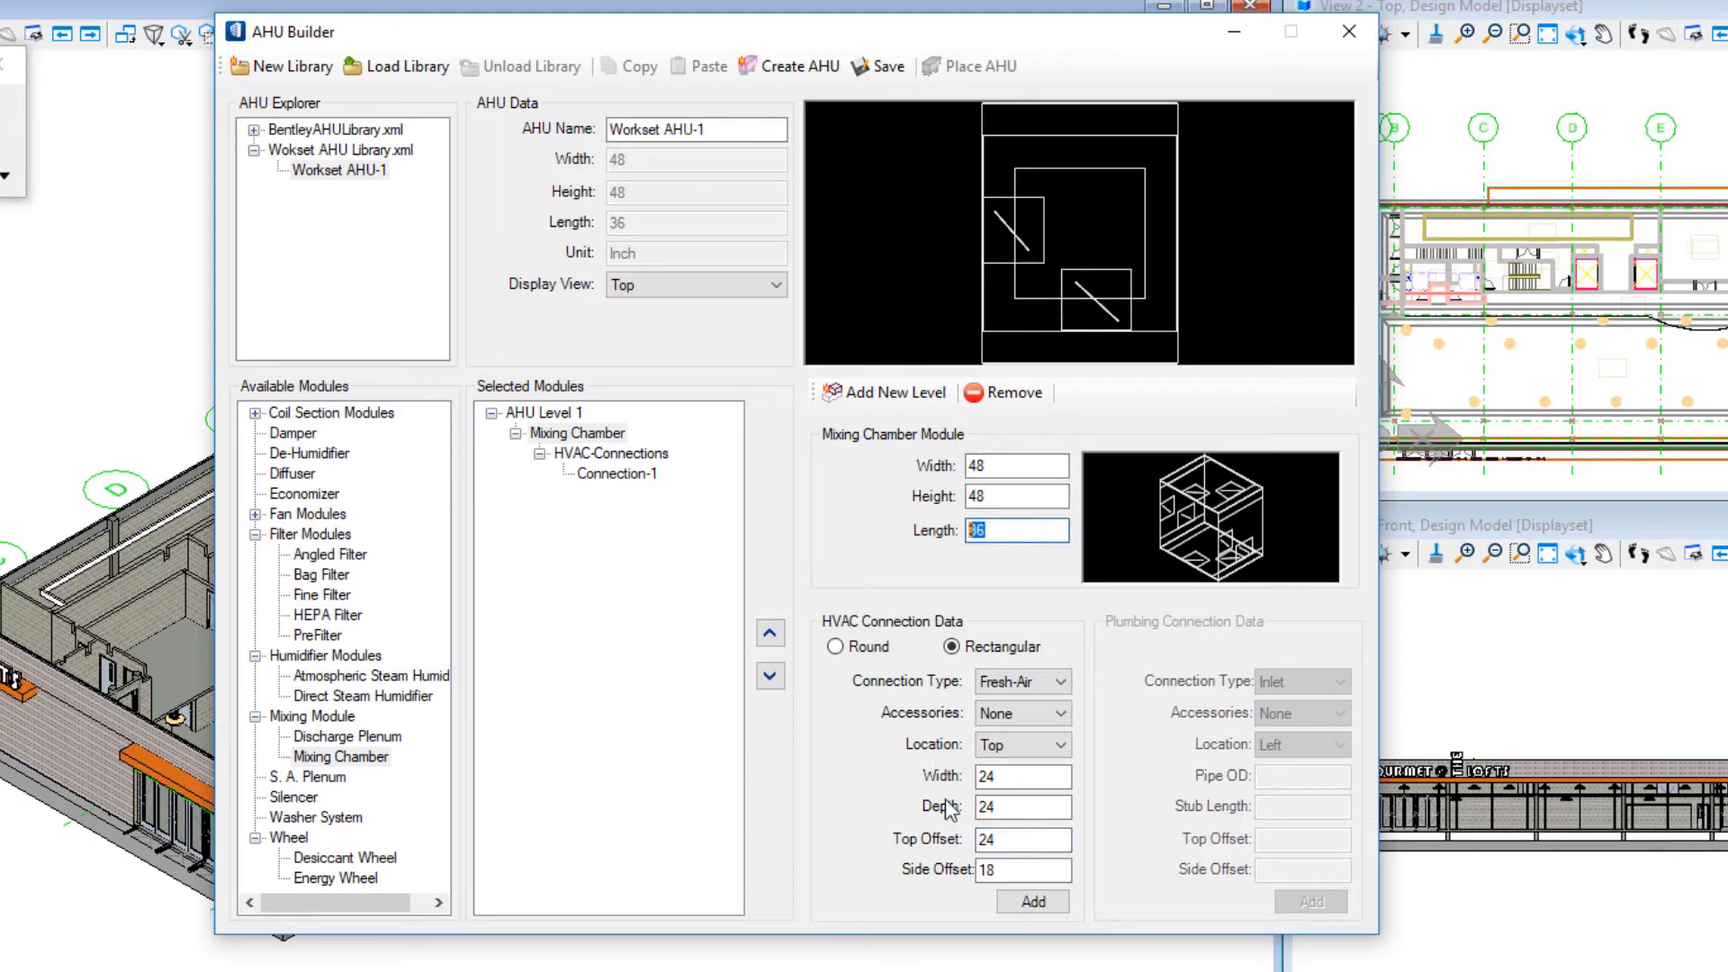
pyautogui.doubleClick(984, 870)
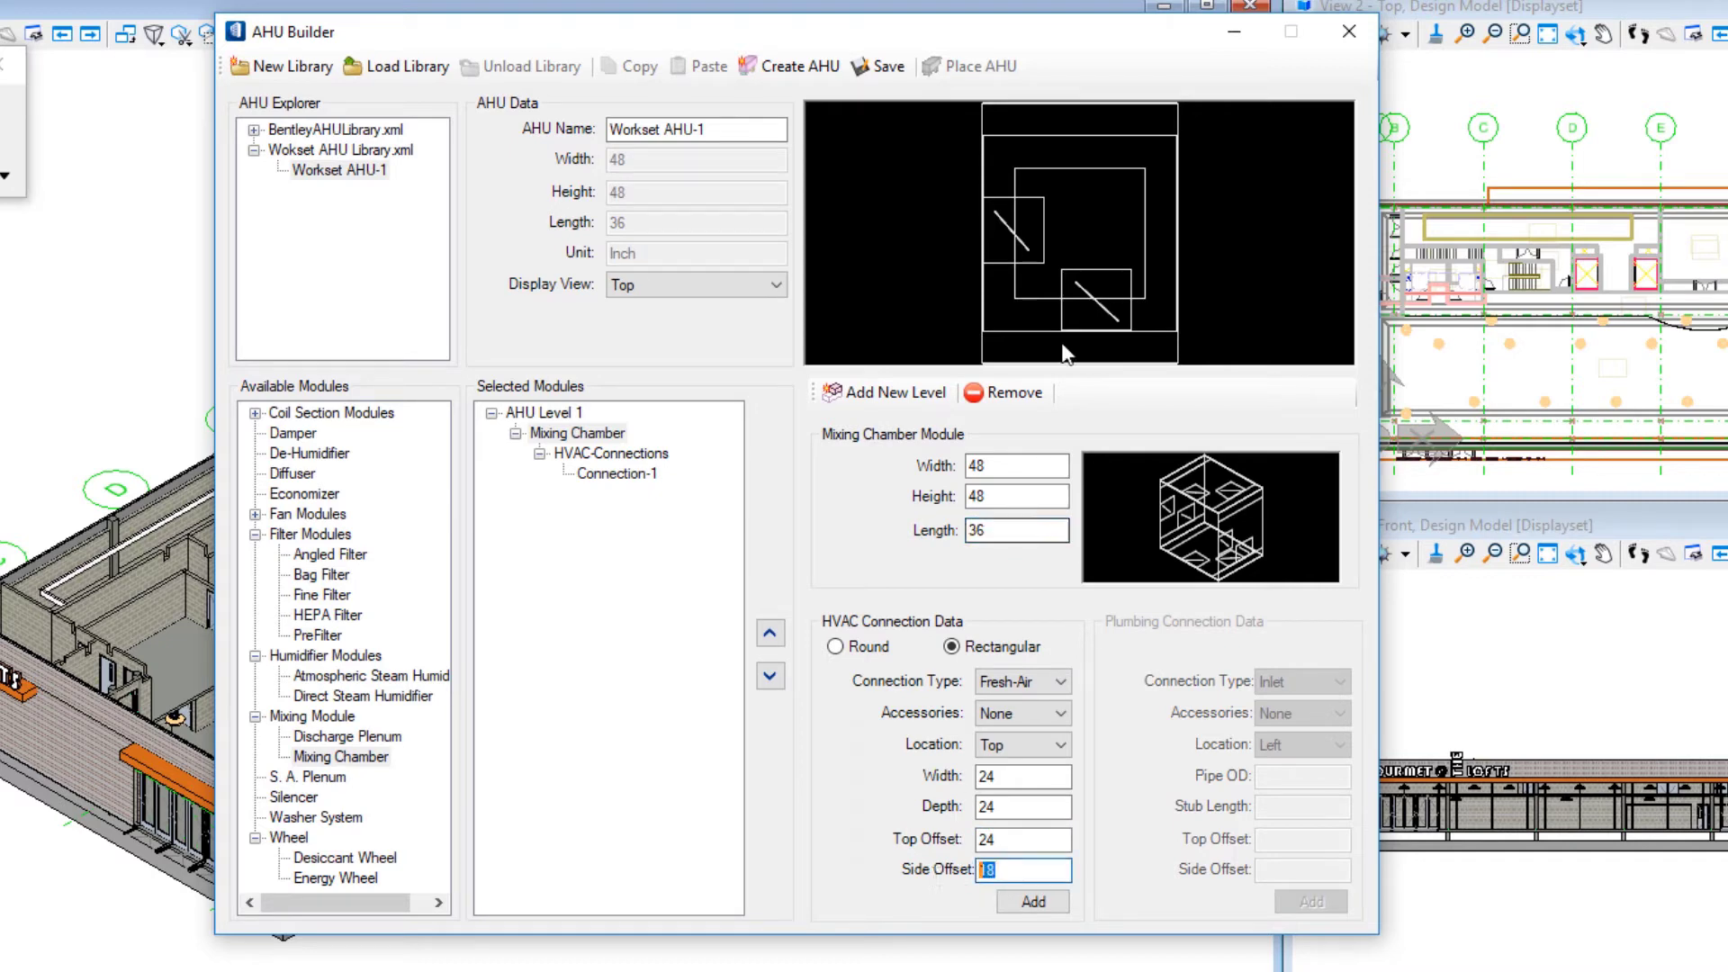
pyautogui.click(720, 288)
pyautogui.click(716, 303)
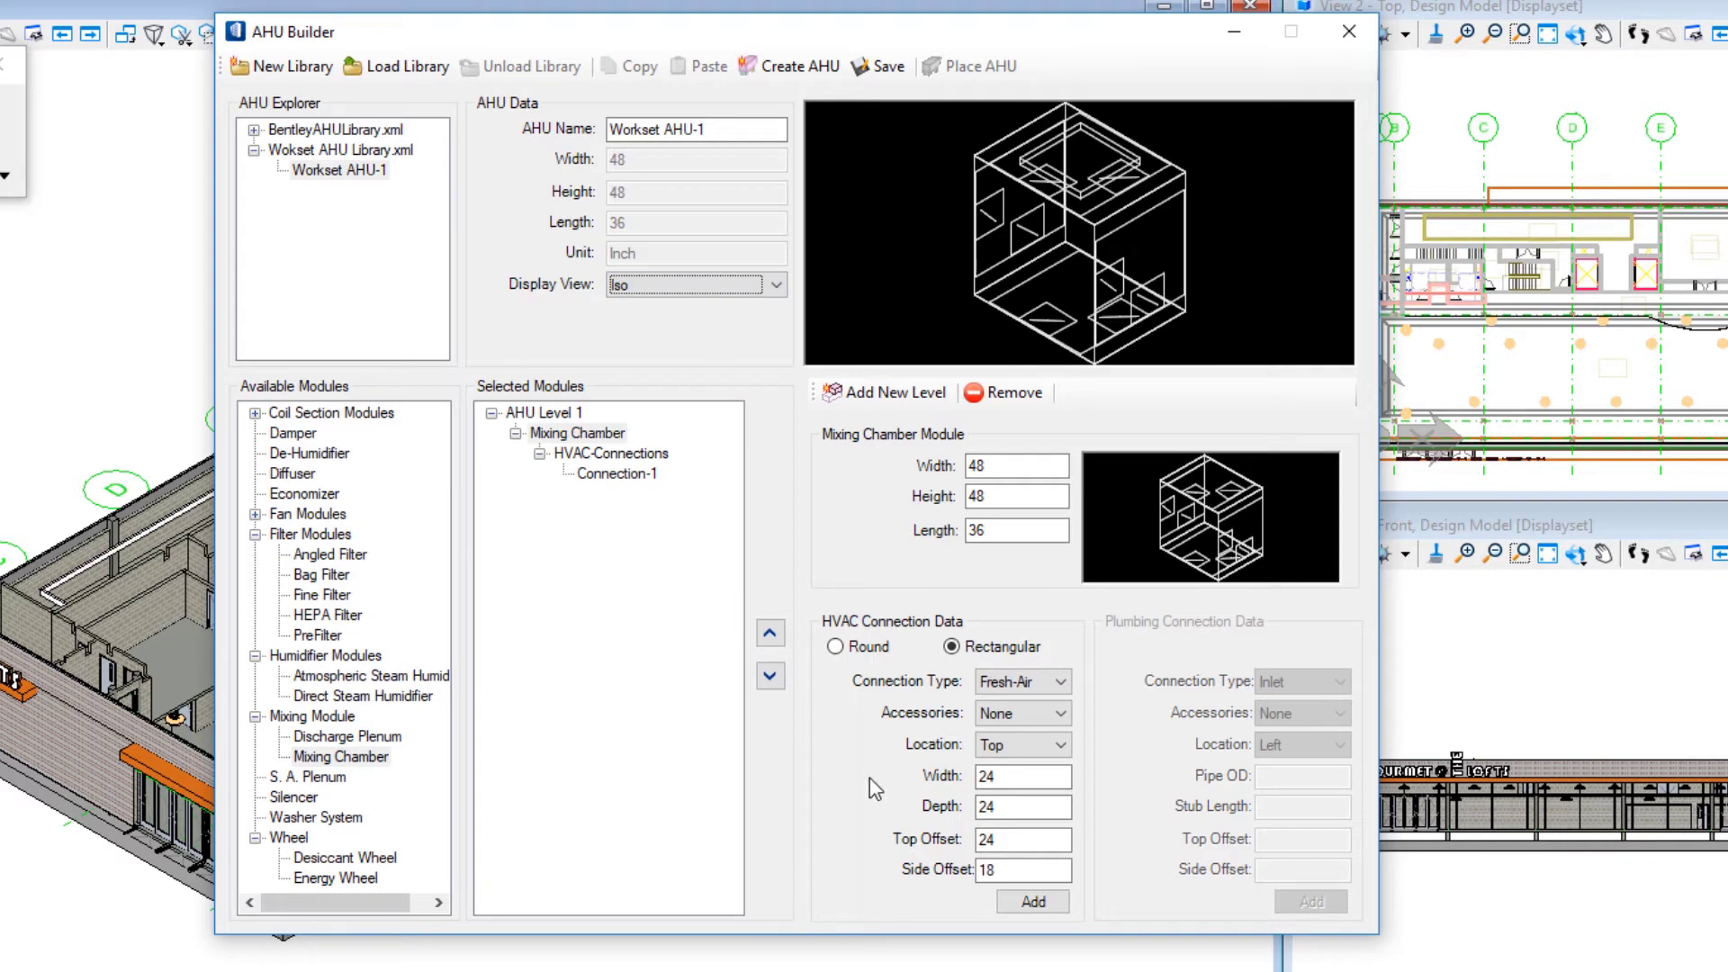
# - Add a Return connection to the mixing chamber at location Left, with width 24, depth 24, top offset 24 and side offset 24
pyautogui.click(1054, 682)
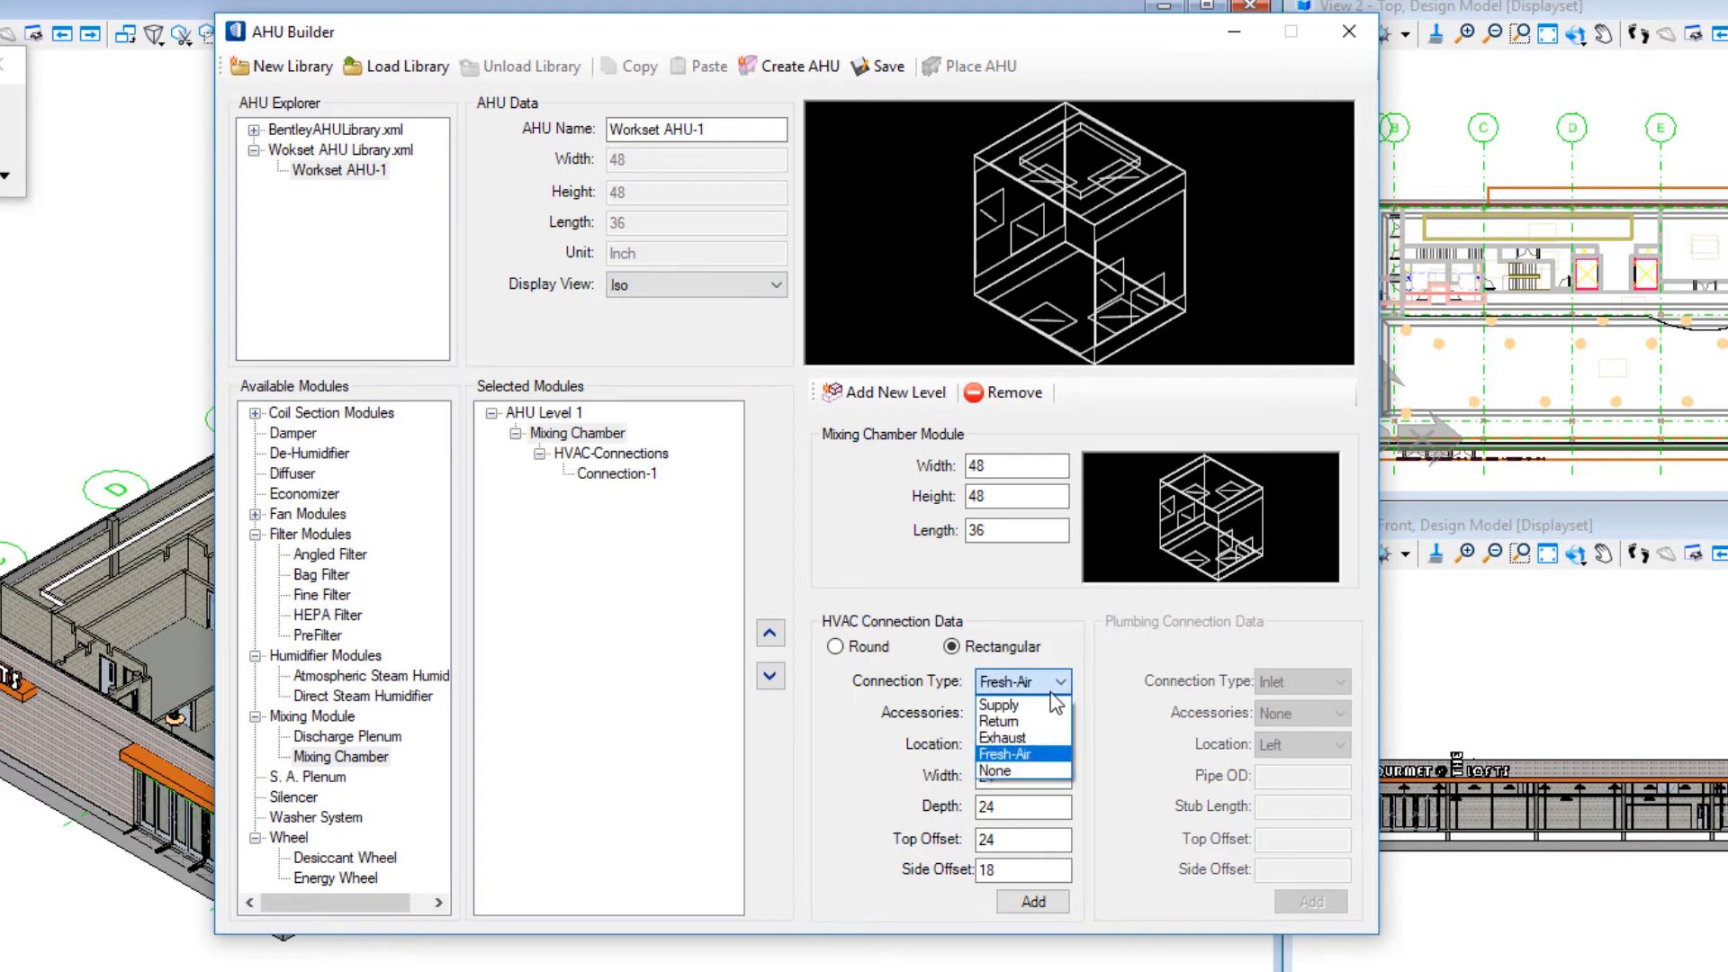
pyautogui.click(1044, 721)
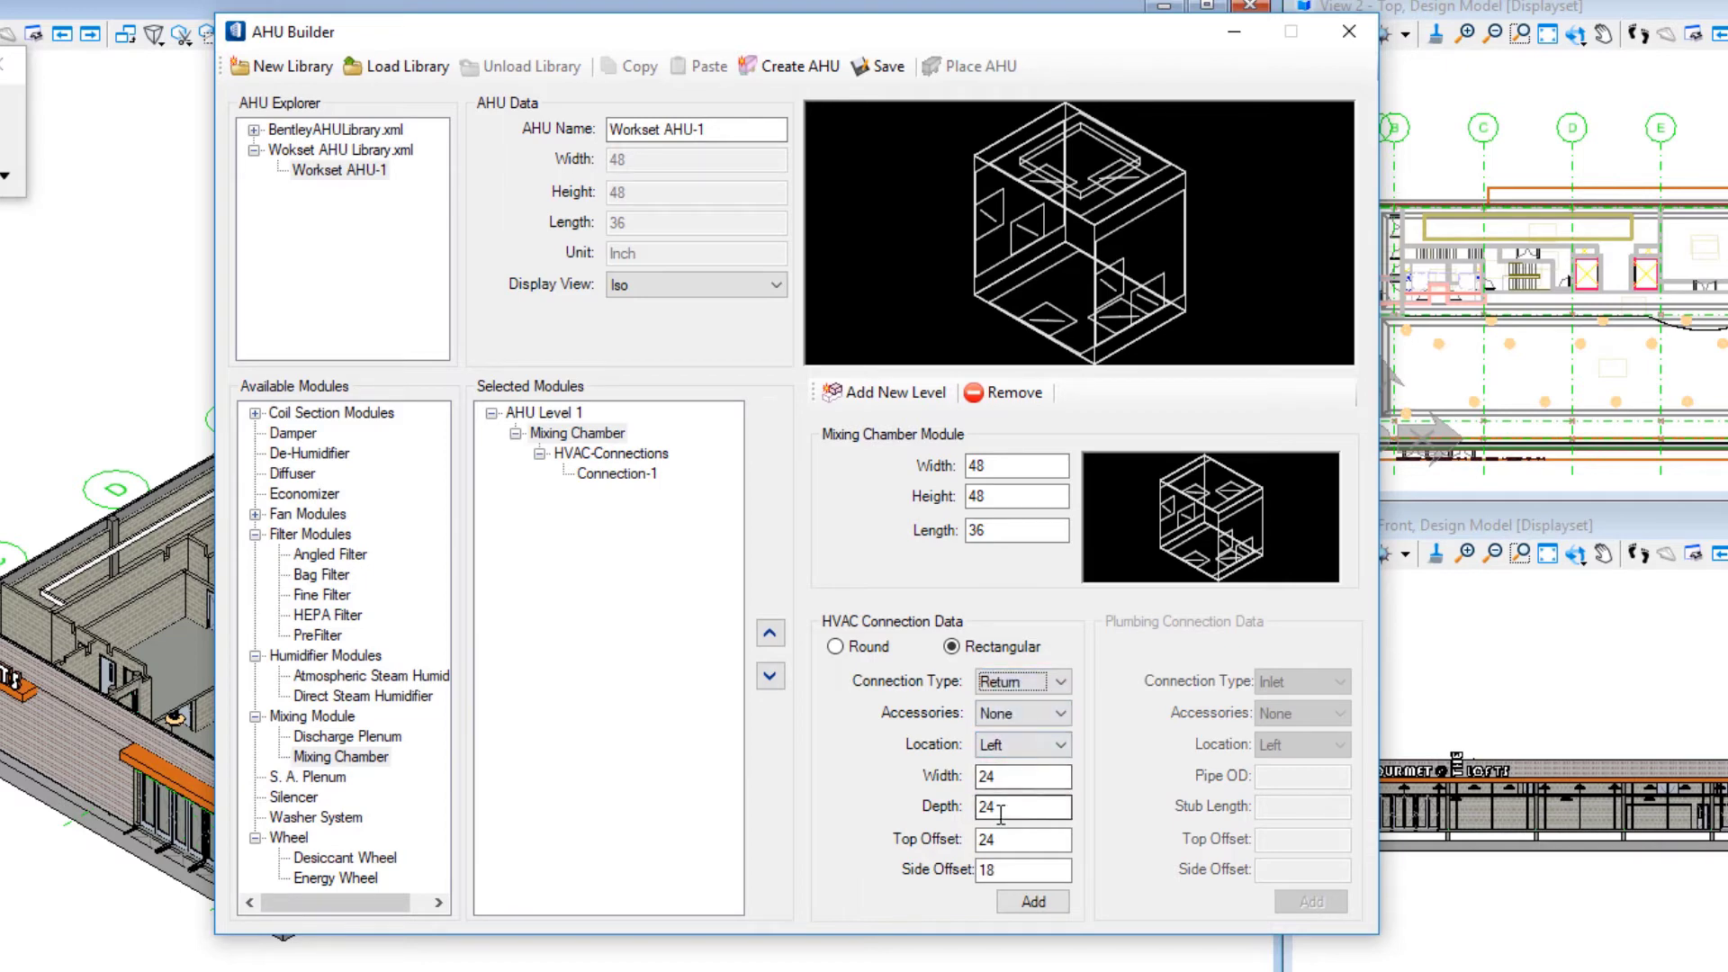
pyautogui.moveTo(1002, 871); pyautogui.dragTo(909, 871)
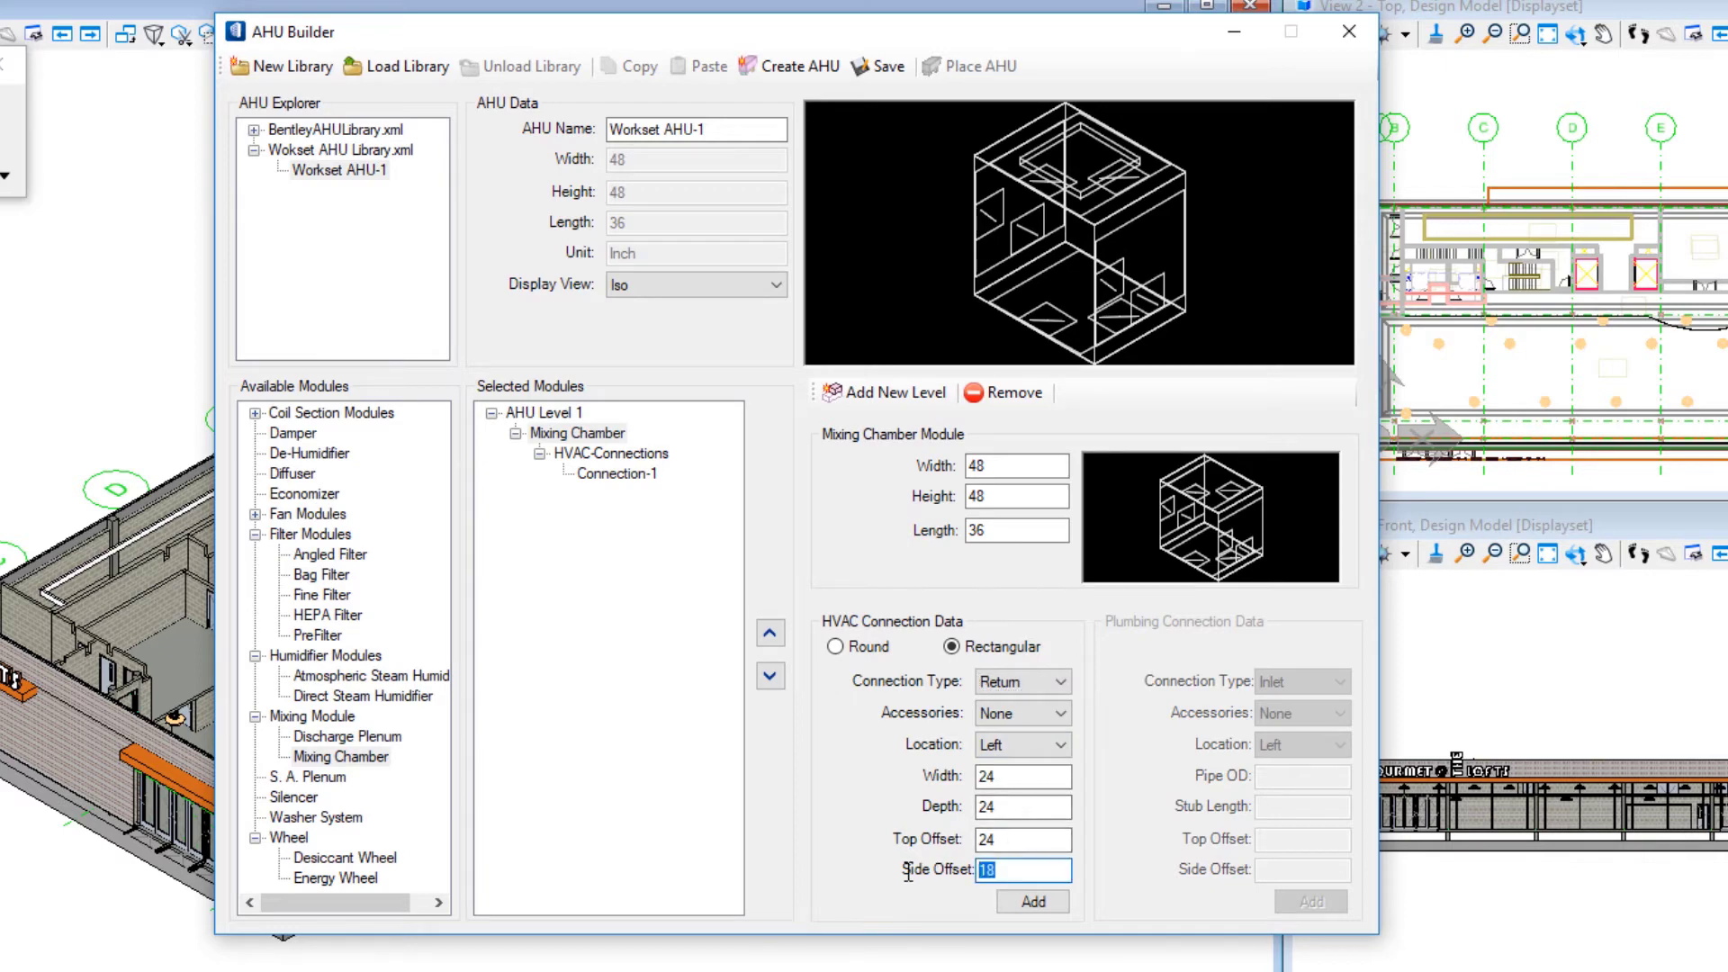
pyautogui.write('24')
pyautogui.click(1041, 903)
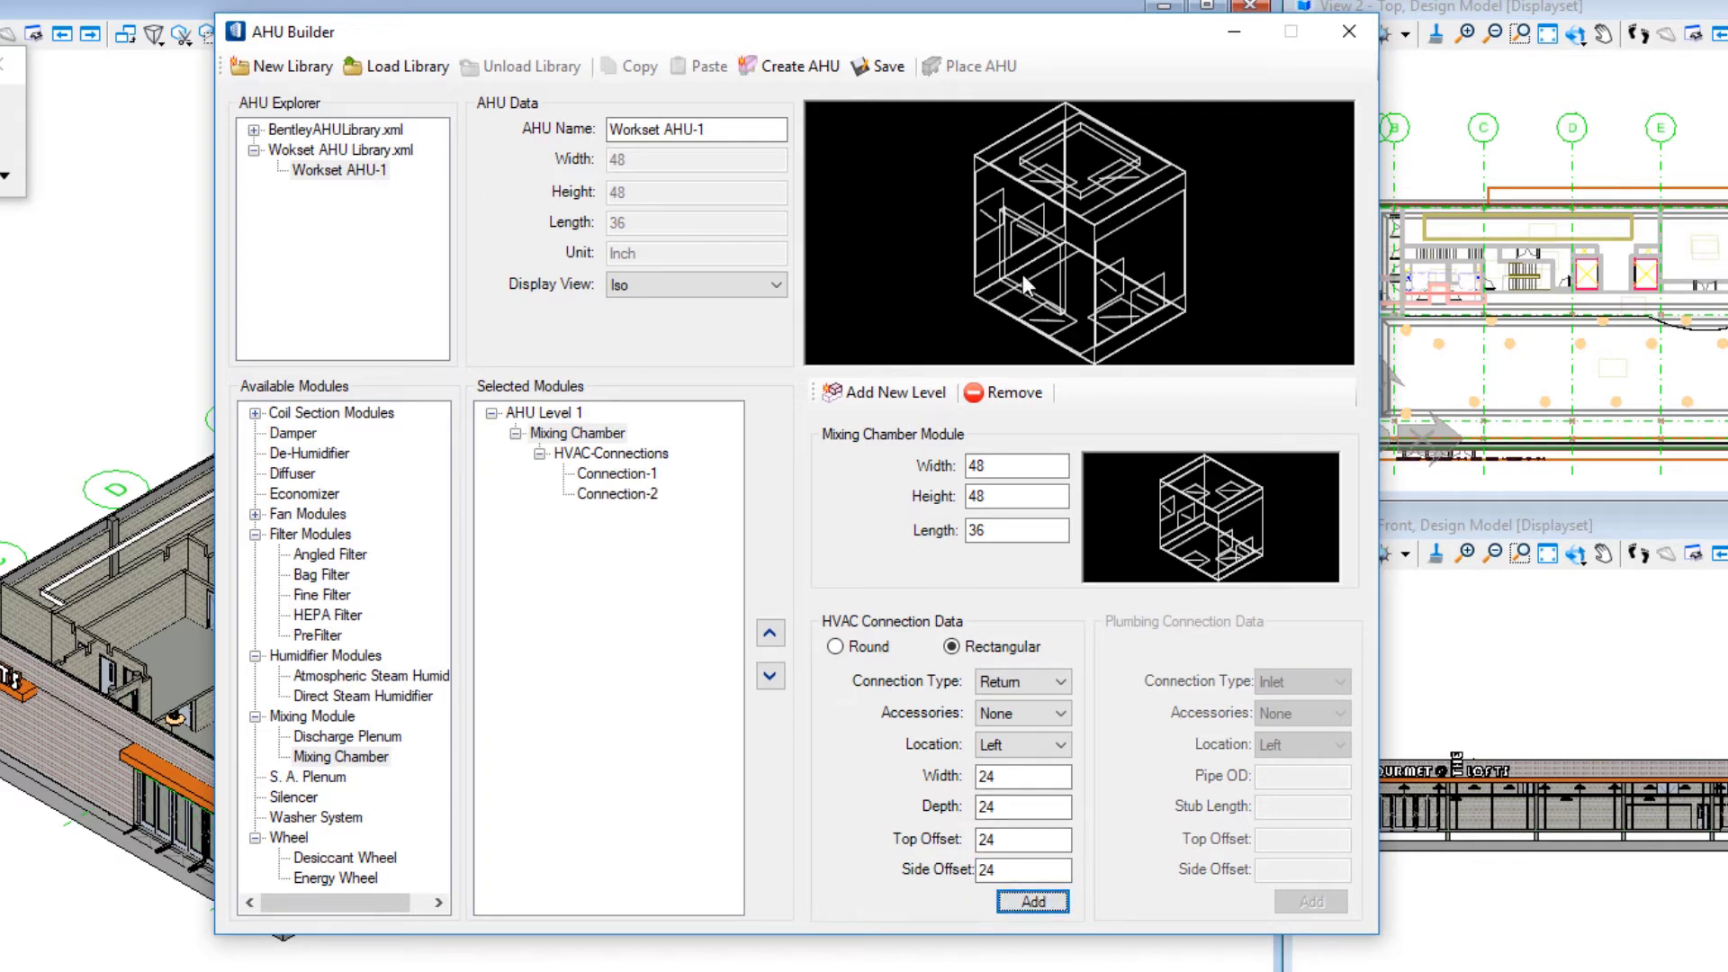
# - Examine the Return connection's placement against the module's width in the Left display view, then return to Iso
pyautogui.click(630, 281)
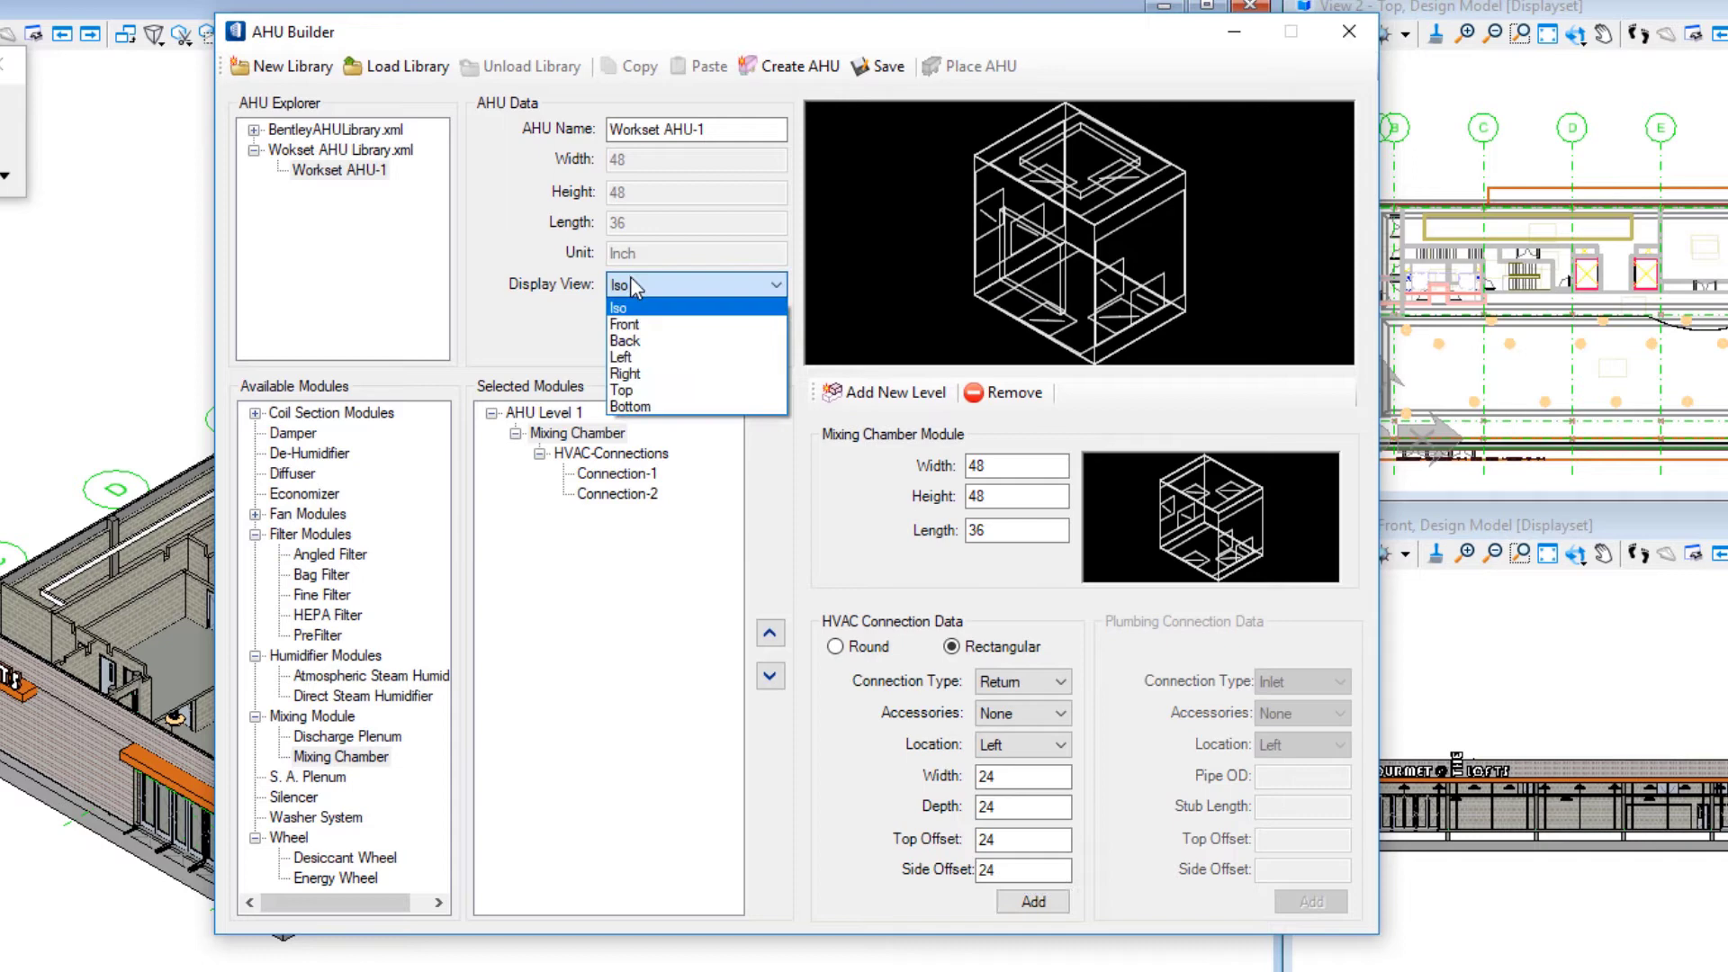
pyautogui.click(630, 357)
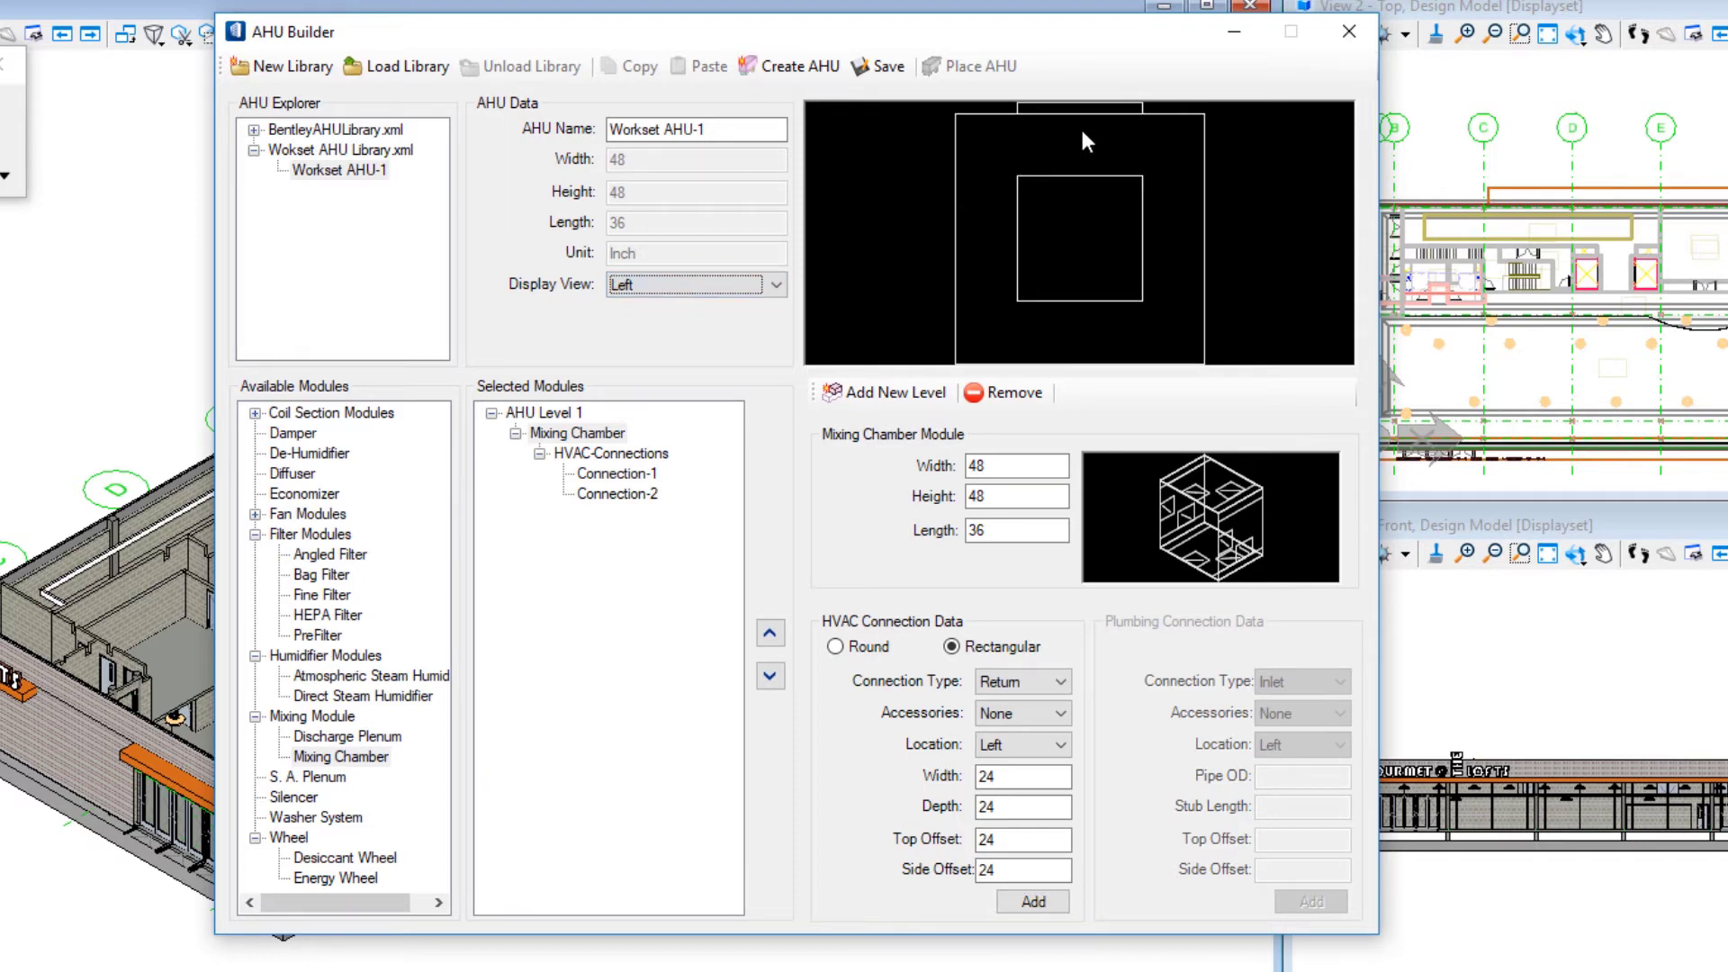
pyautogui.doubleClick(999, 466)
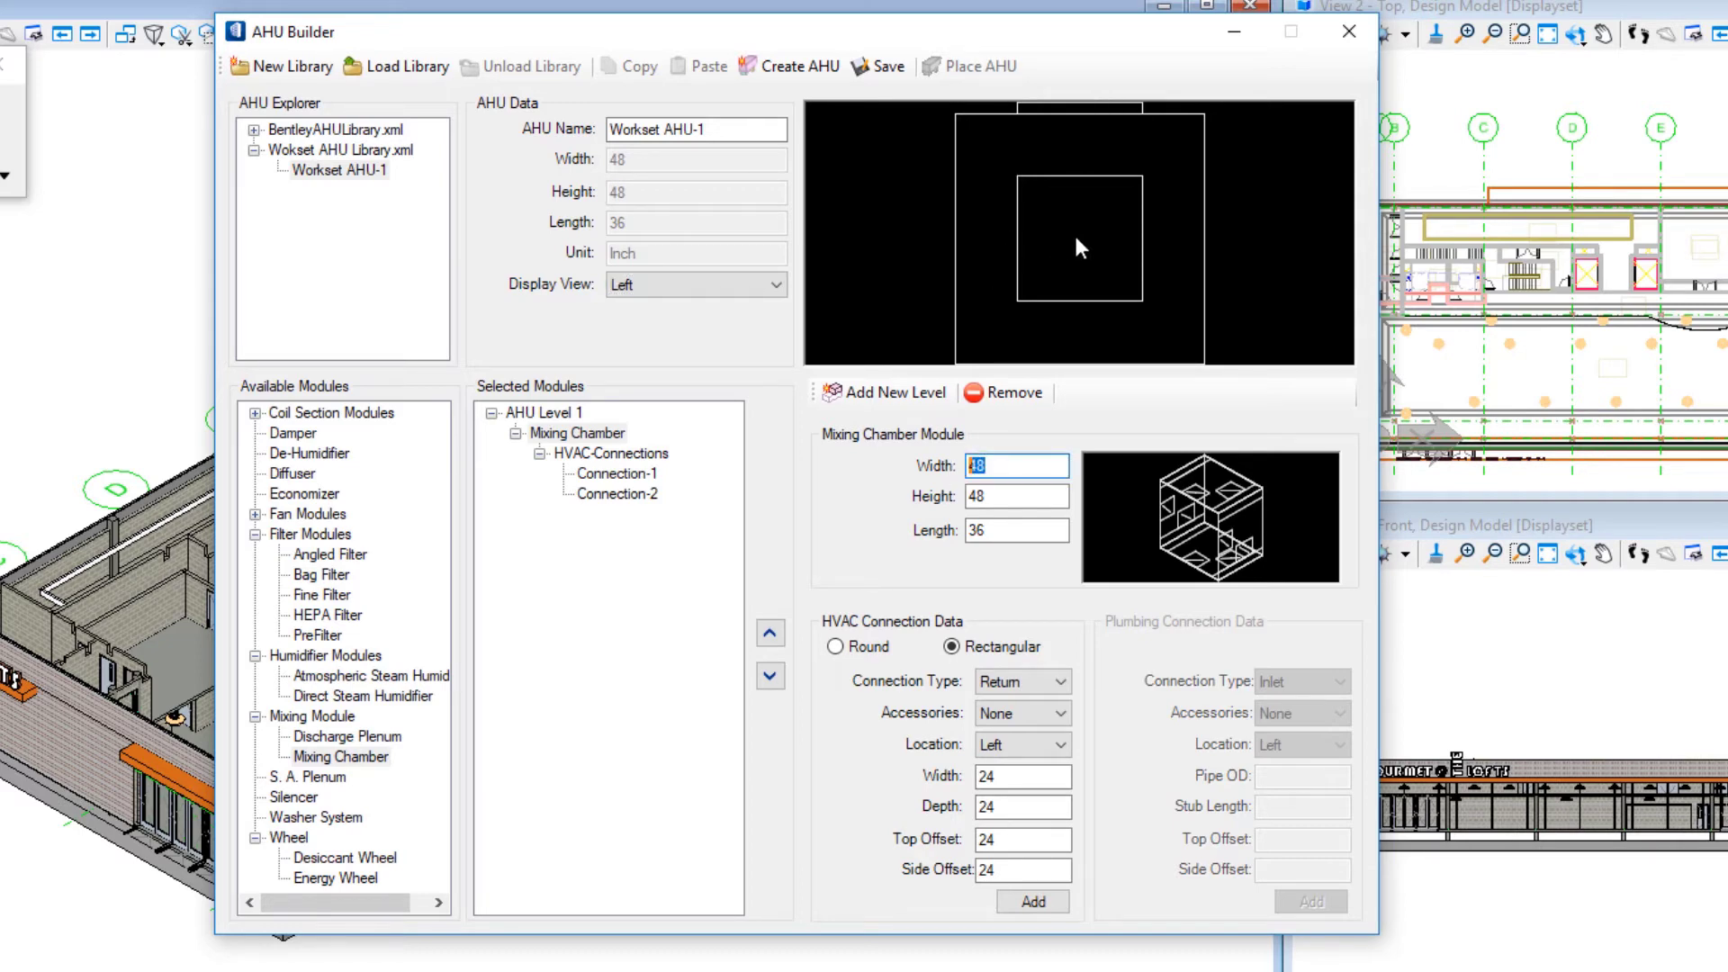
pyautogui.click(669, 280)
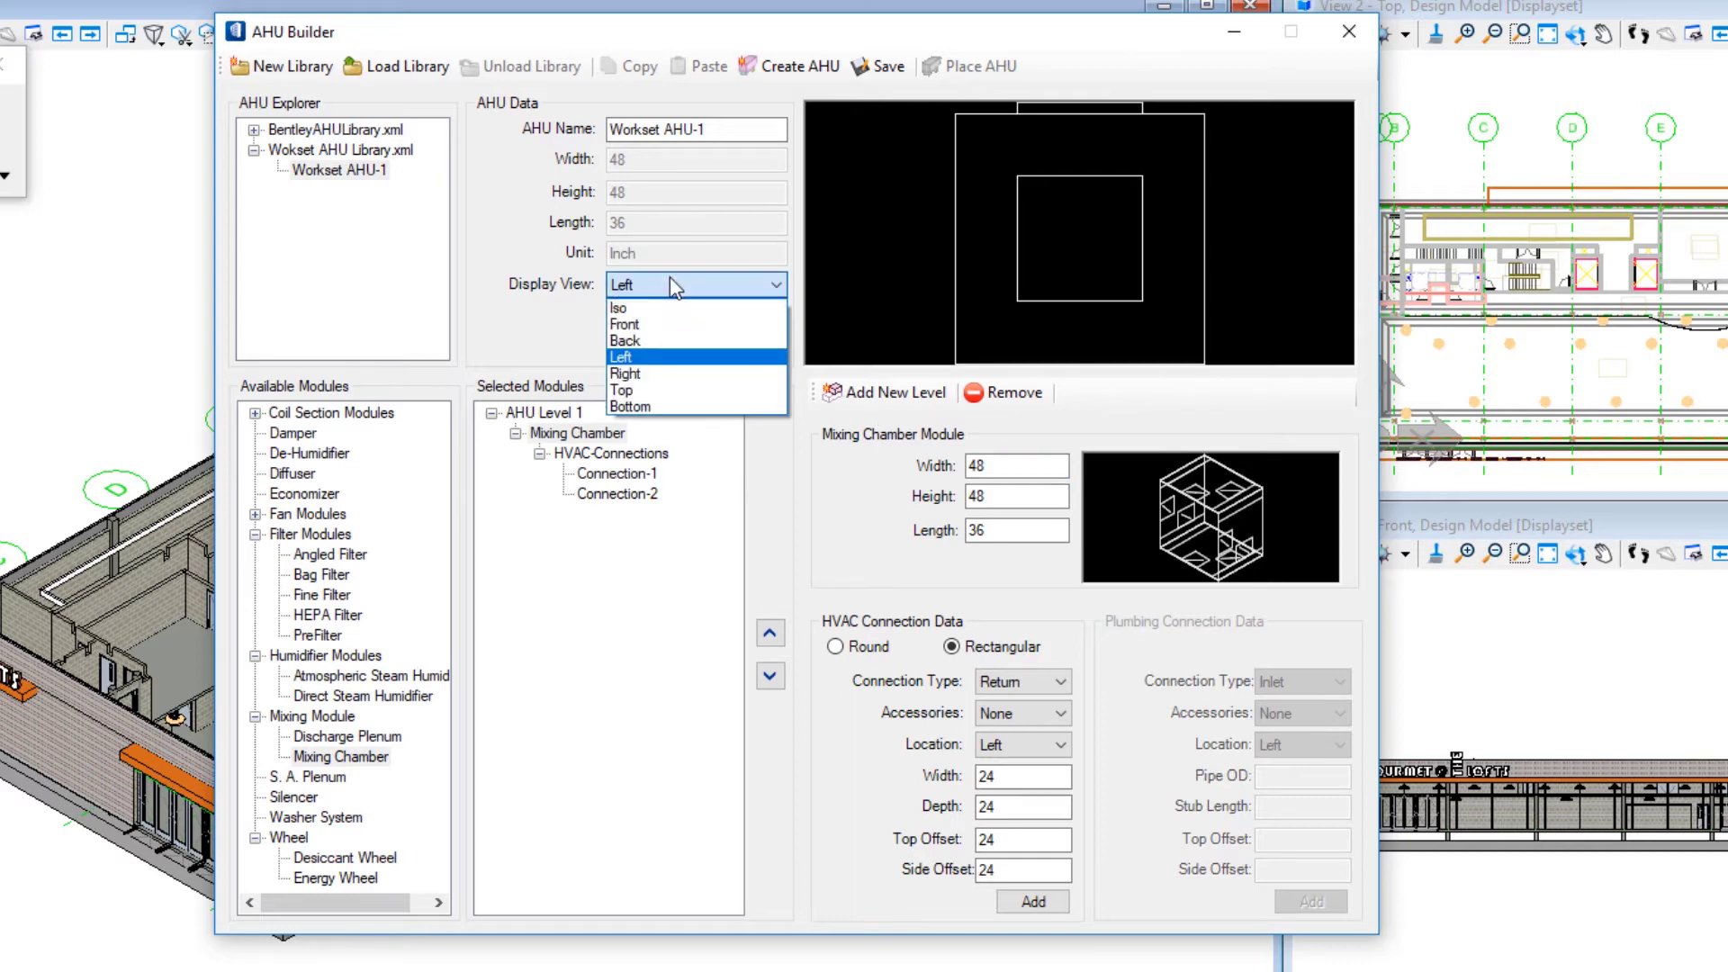
pyautogui.click(656, 310)
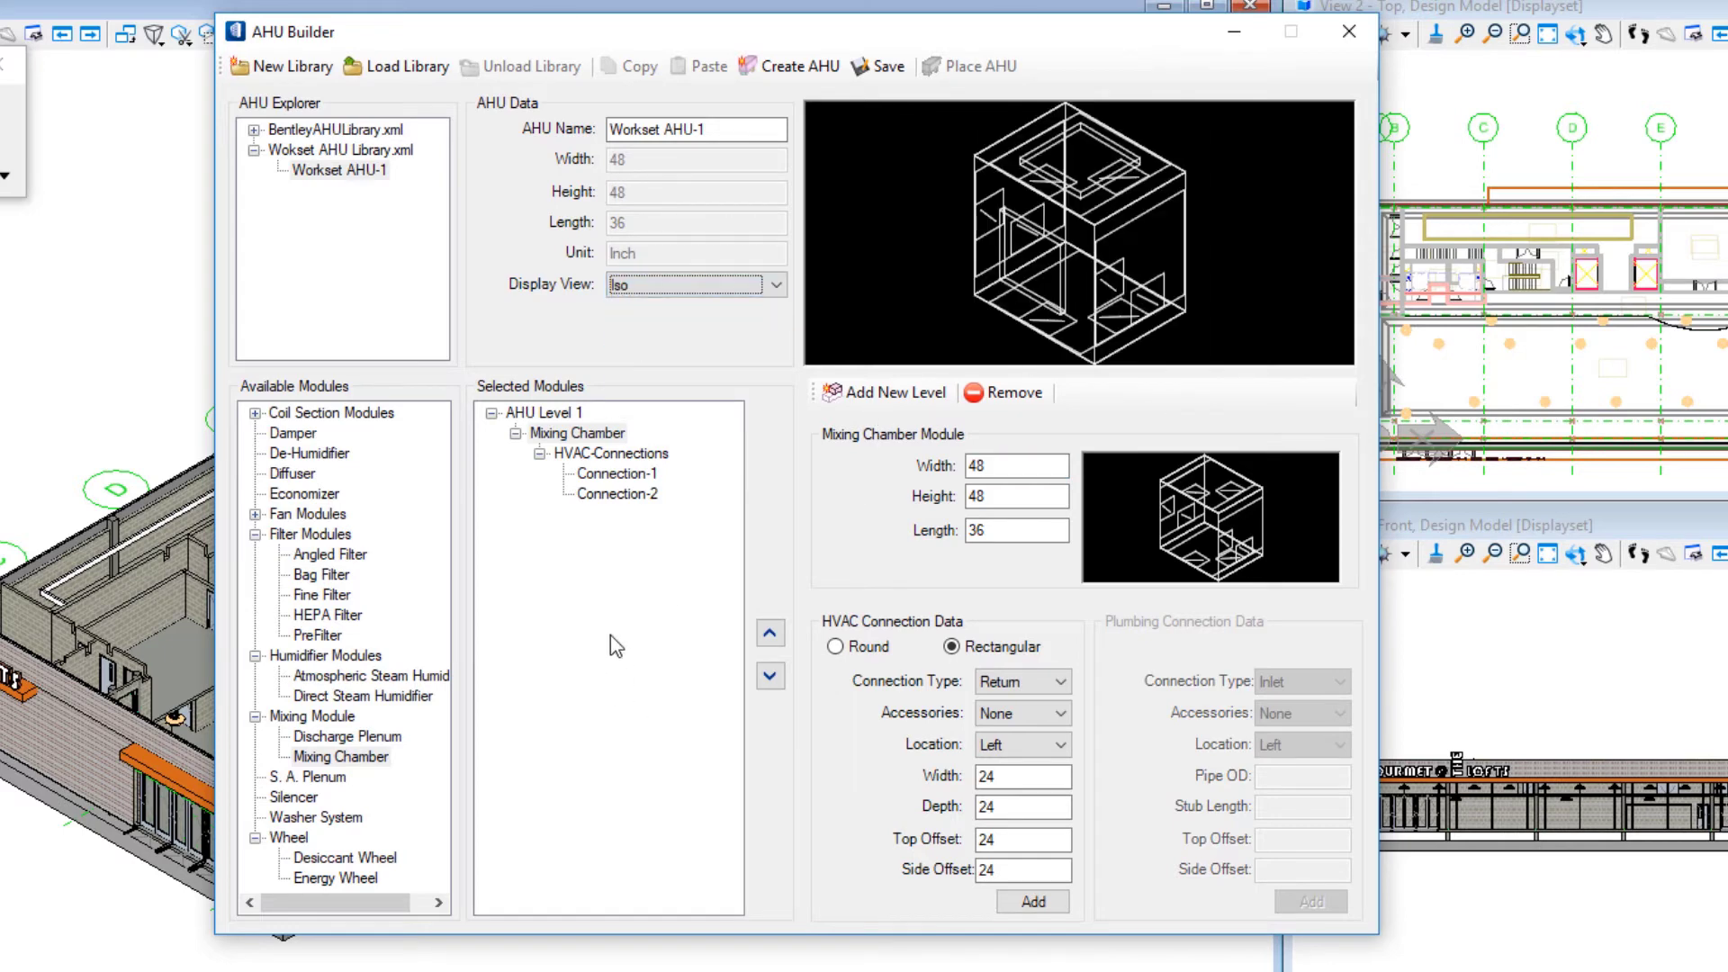
# - Add an Angled Filter module and configure it with connection type None and an Access Door accessory at location Front
pyautogui.doubleClick(327, 556)
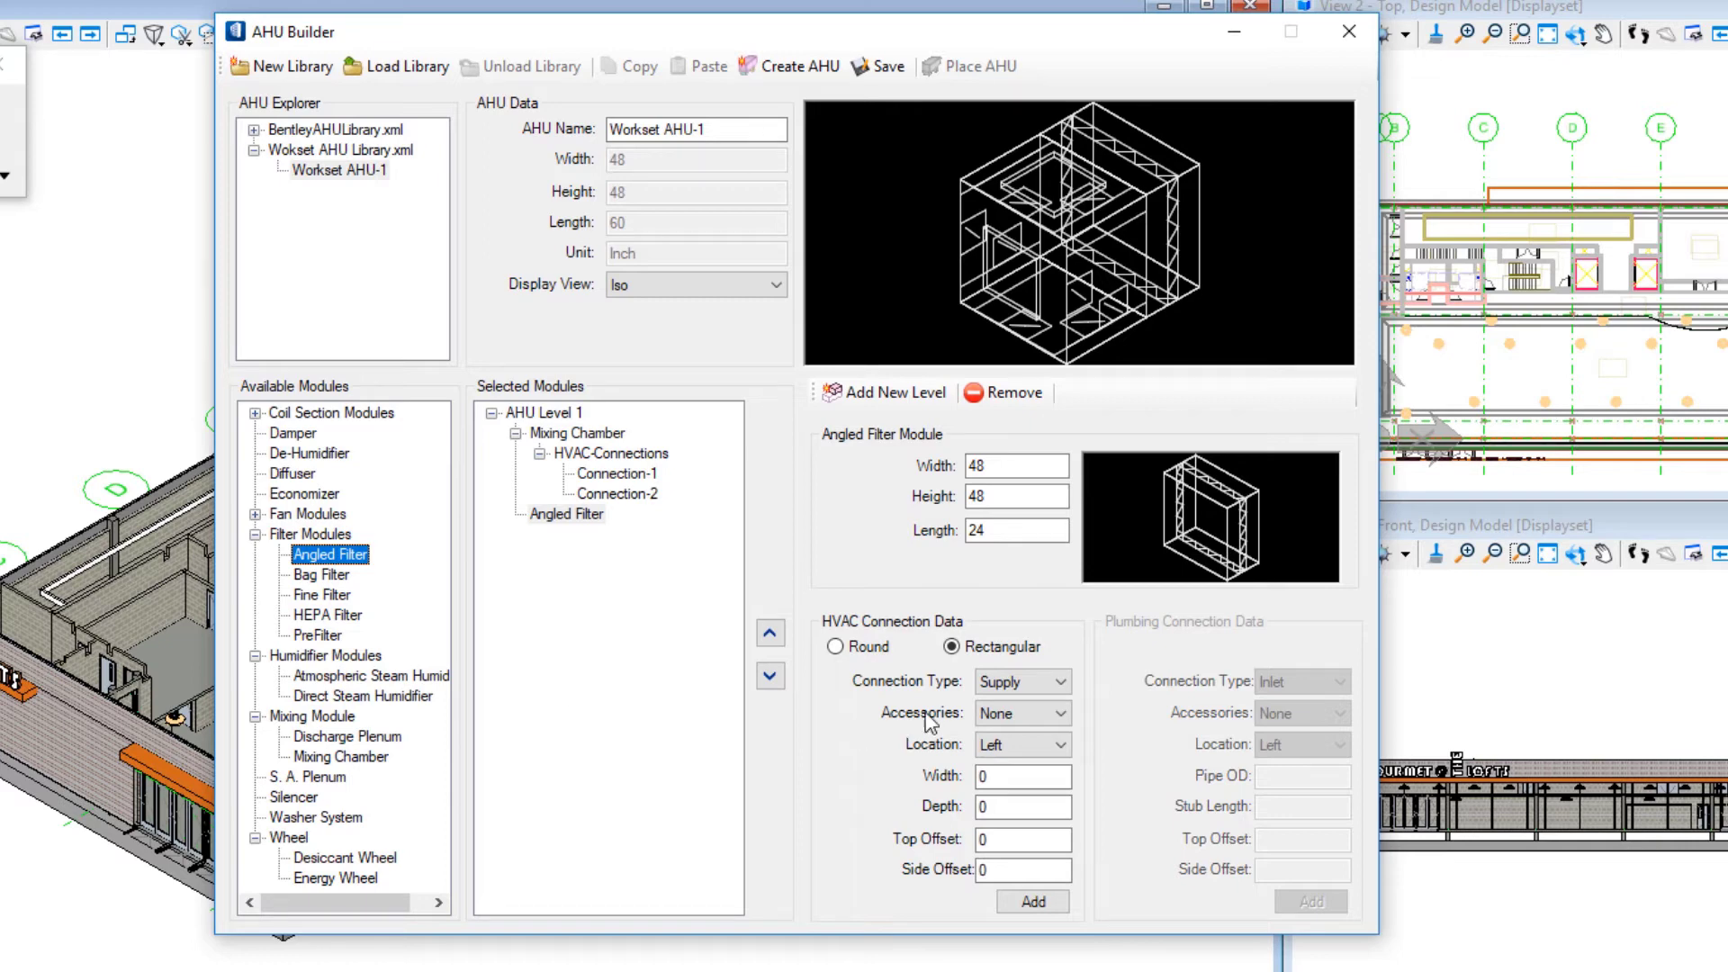
pyautogui.click(1010, 682)
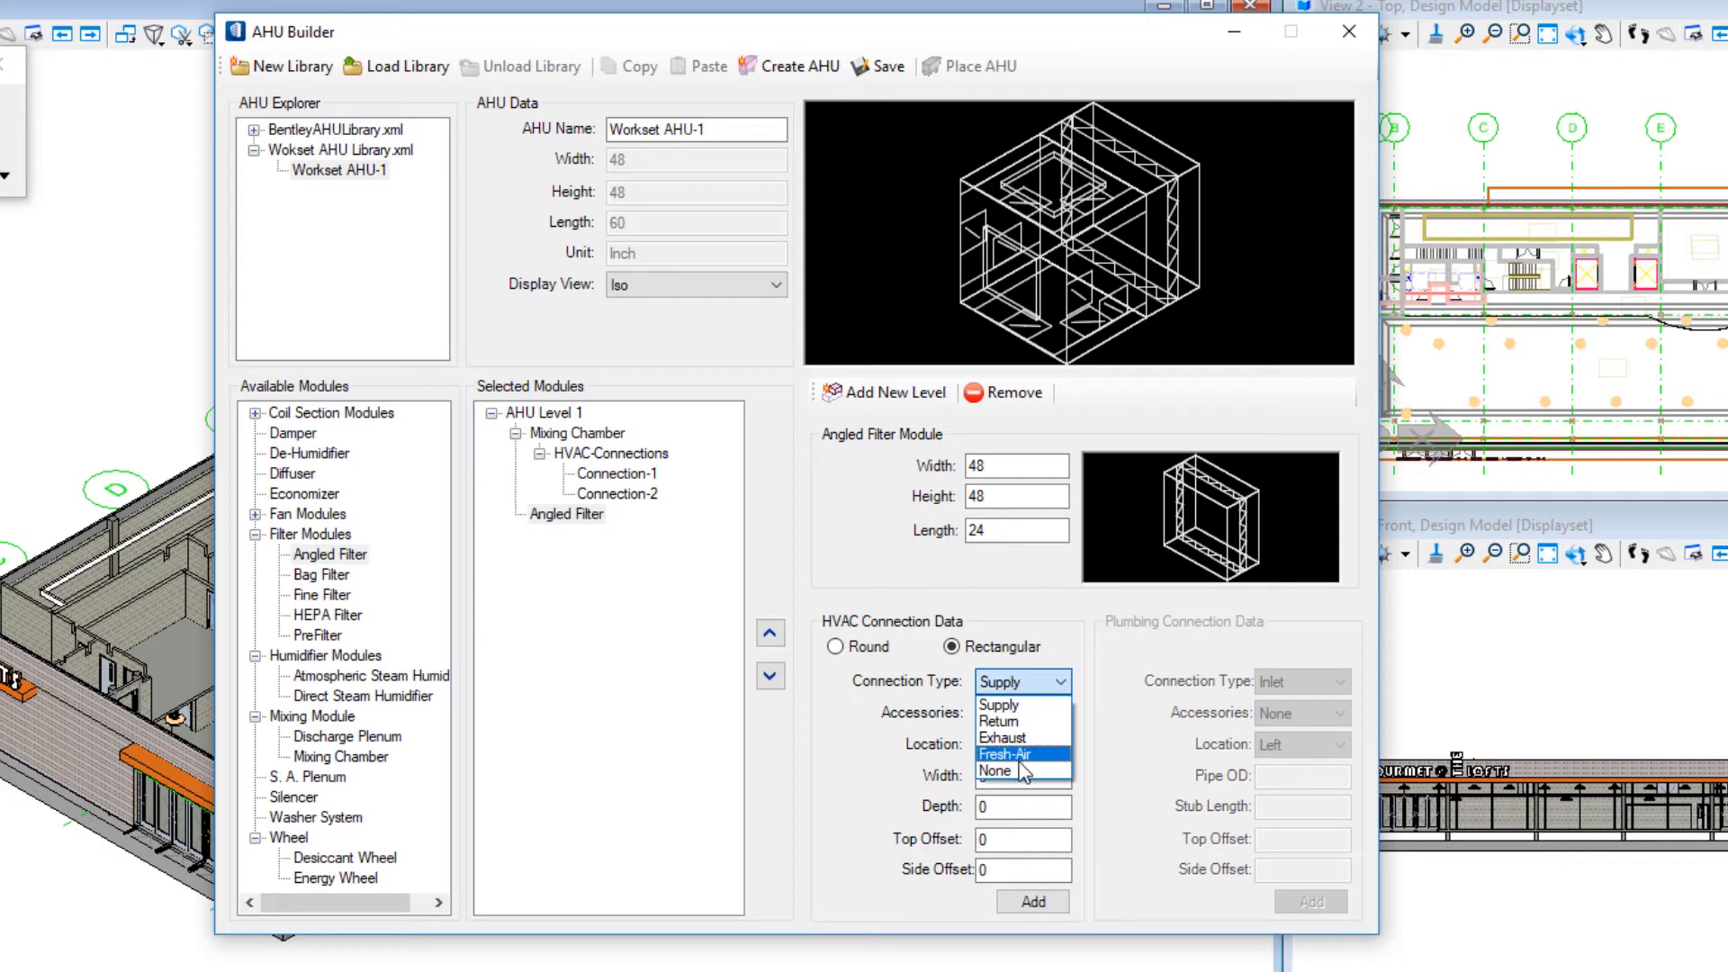
pyautogui.click(1025, 770)
pyautogui.click(1035, 715)
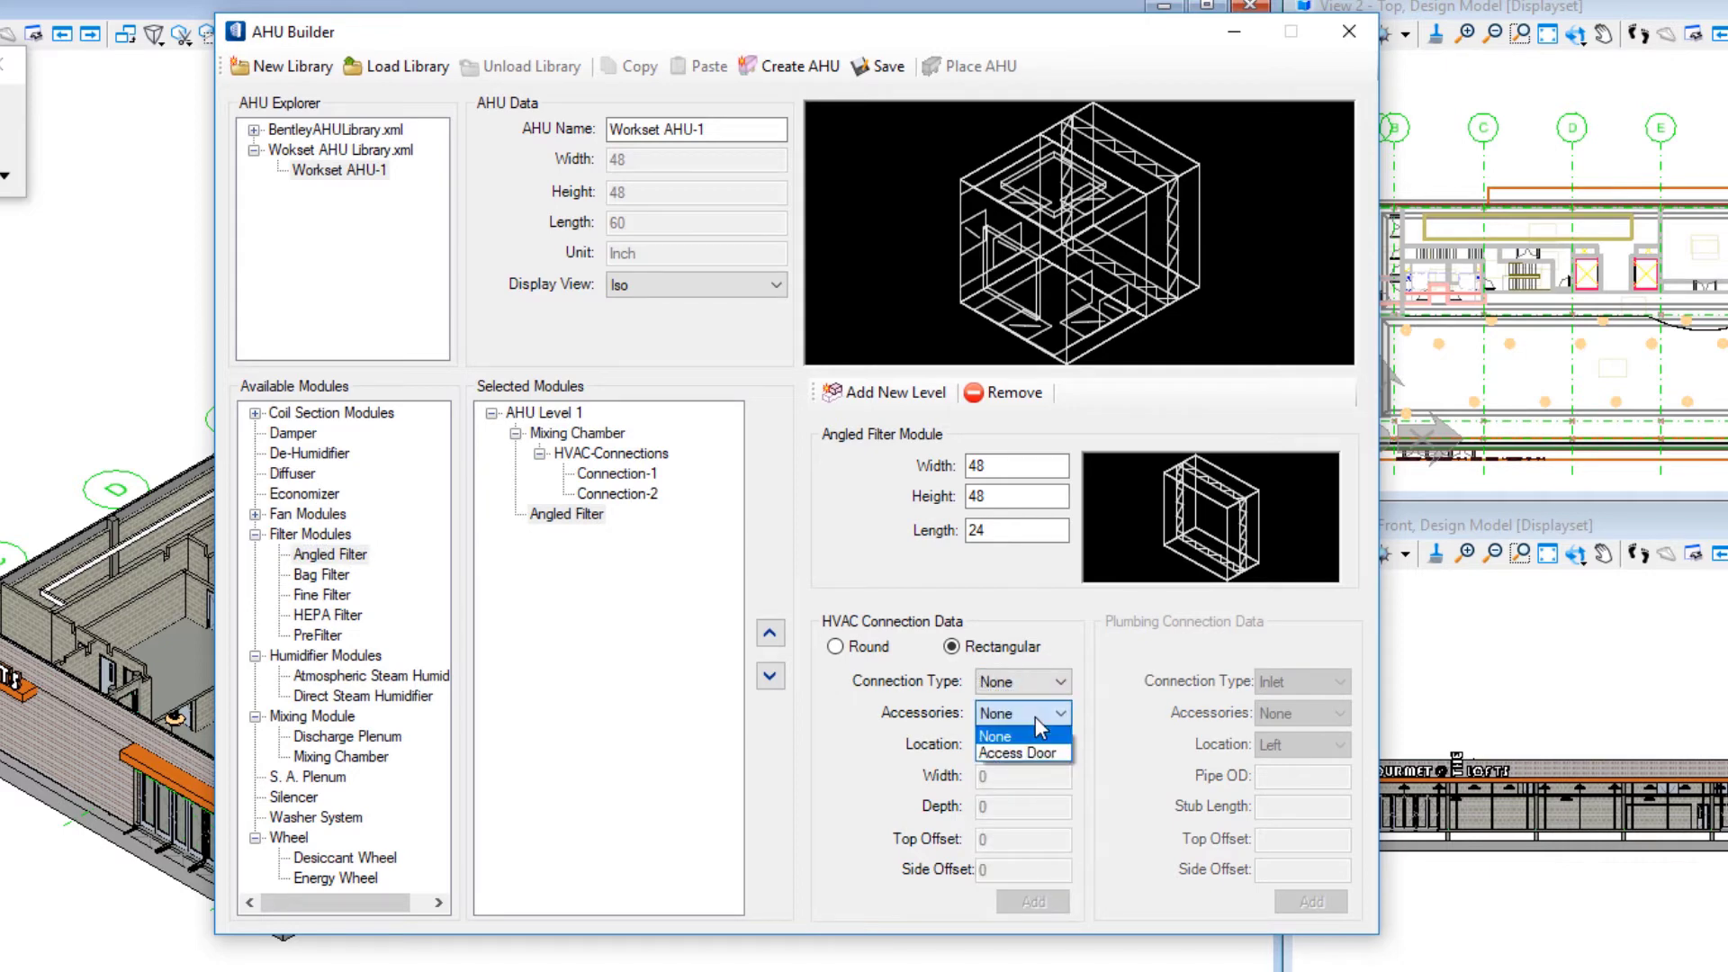
pyautogui.click(1027, 754)
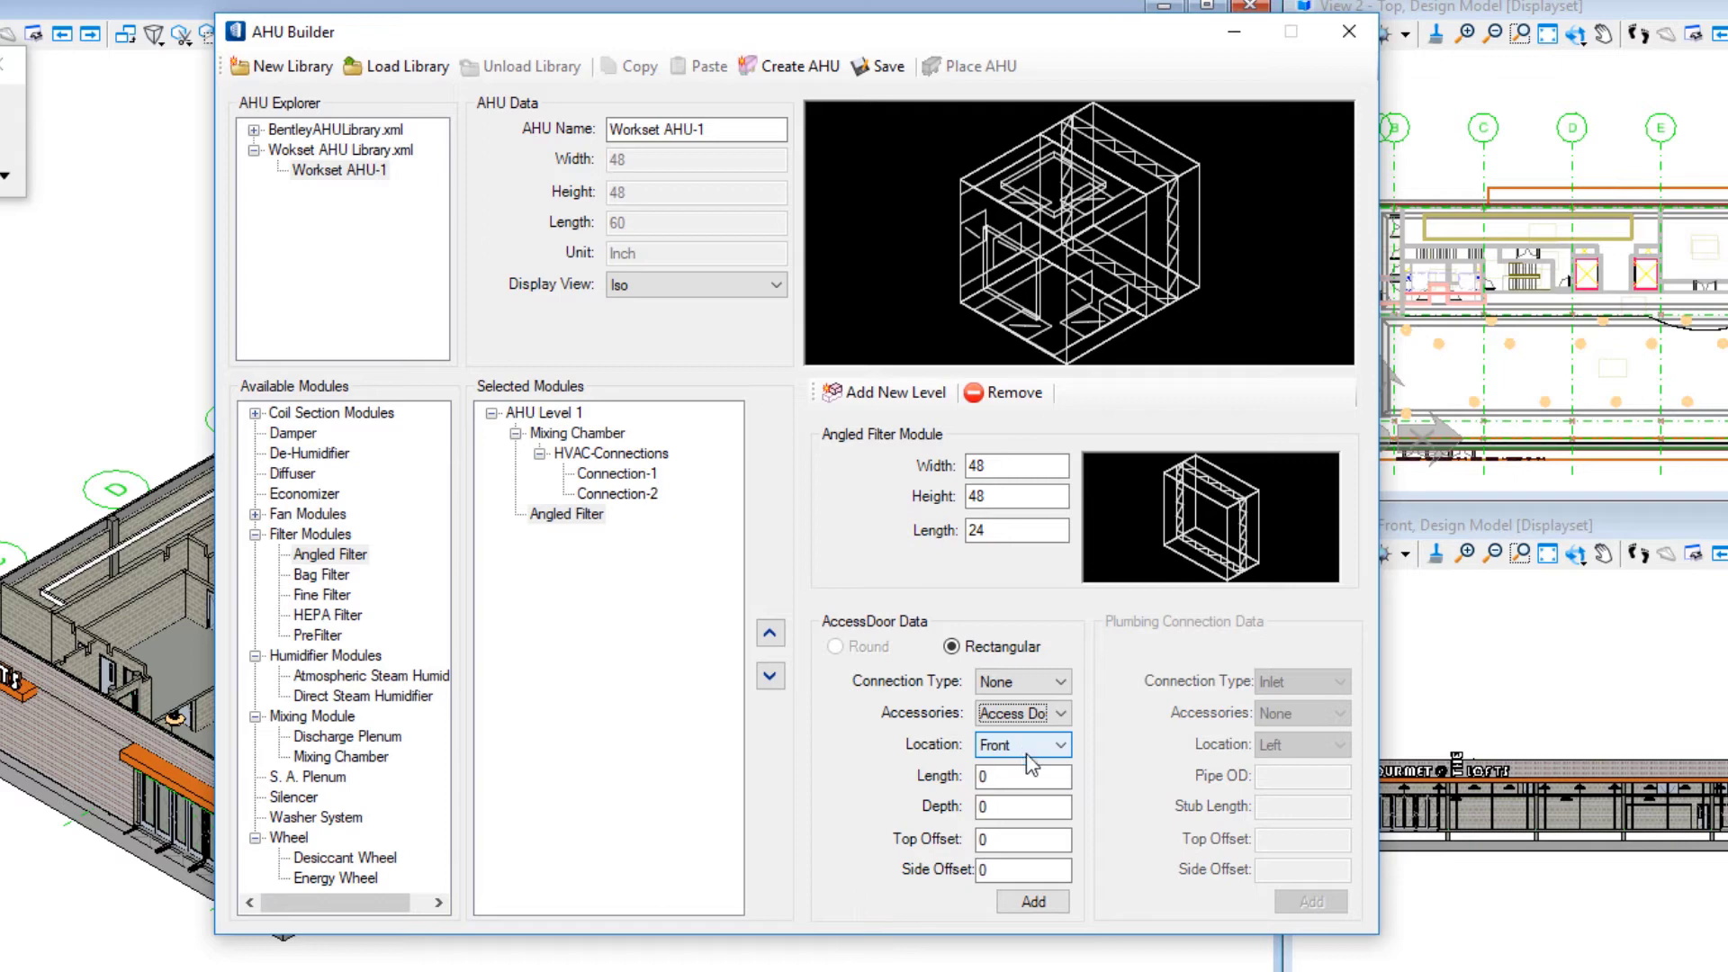
# - Set the Angled Filter's access door to length 18, depth 46, top offset 24 and side offset 12, and add it to the module
pyautogui.click(1008, 791)
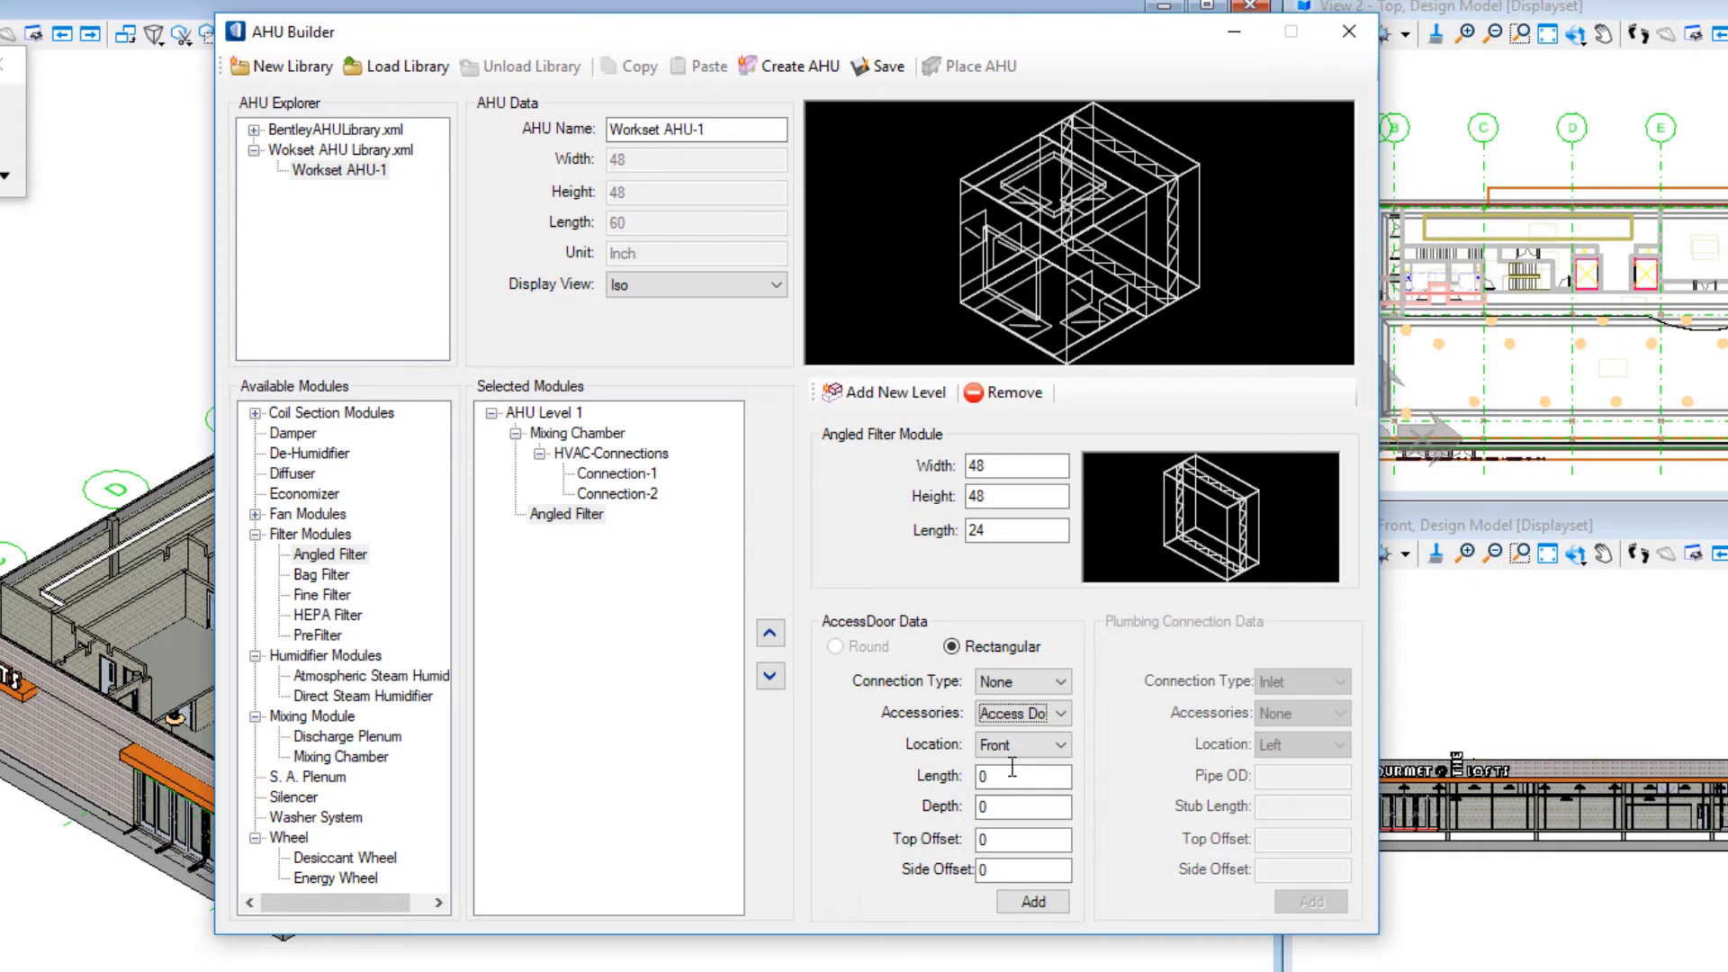
pyautogui.moveTo(1006, 777); pyautogui.dragTo(962, 784)
pyautogui.write('18')
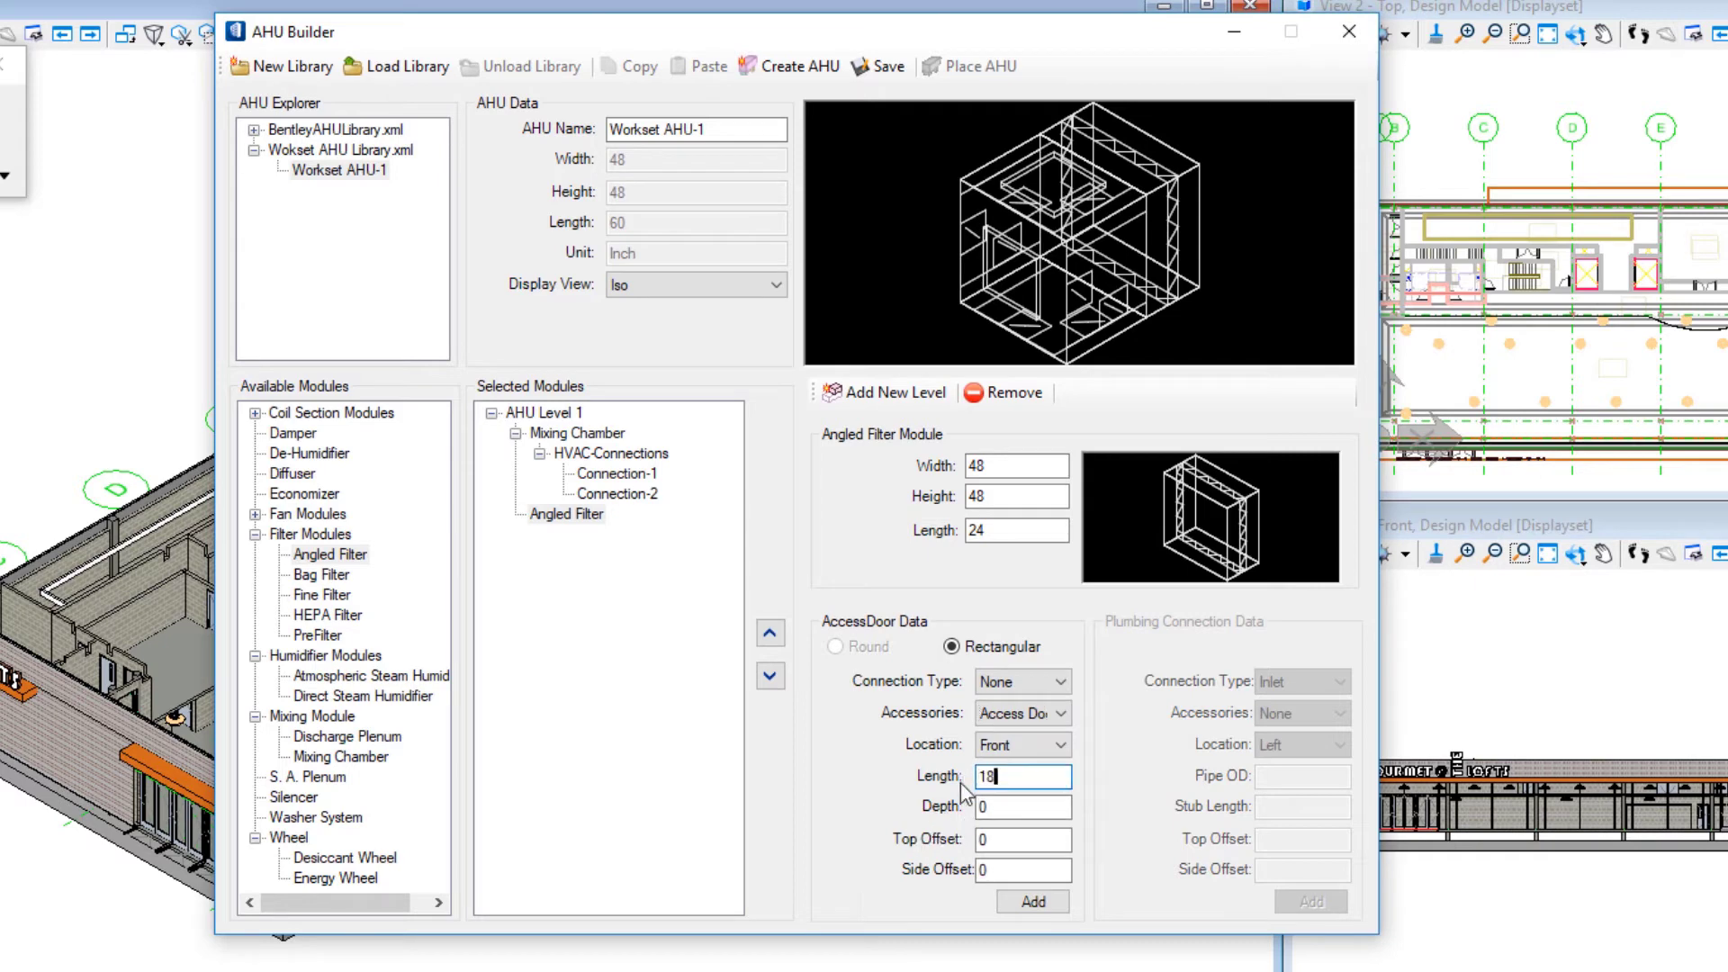
pyautogui.press('Tab')
pyautogui.write('46')
pyautogui.press('Tab')
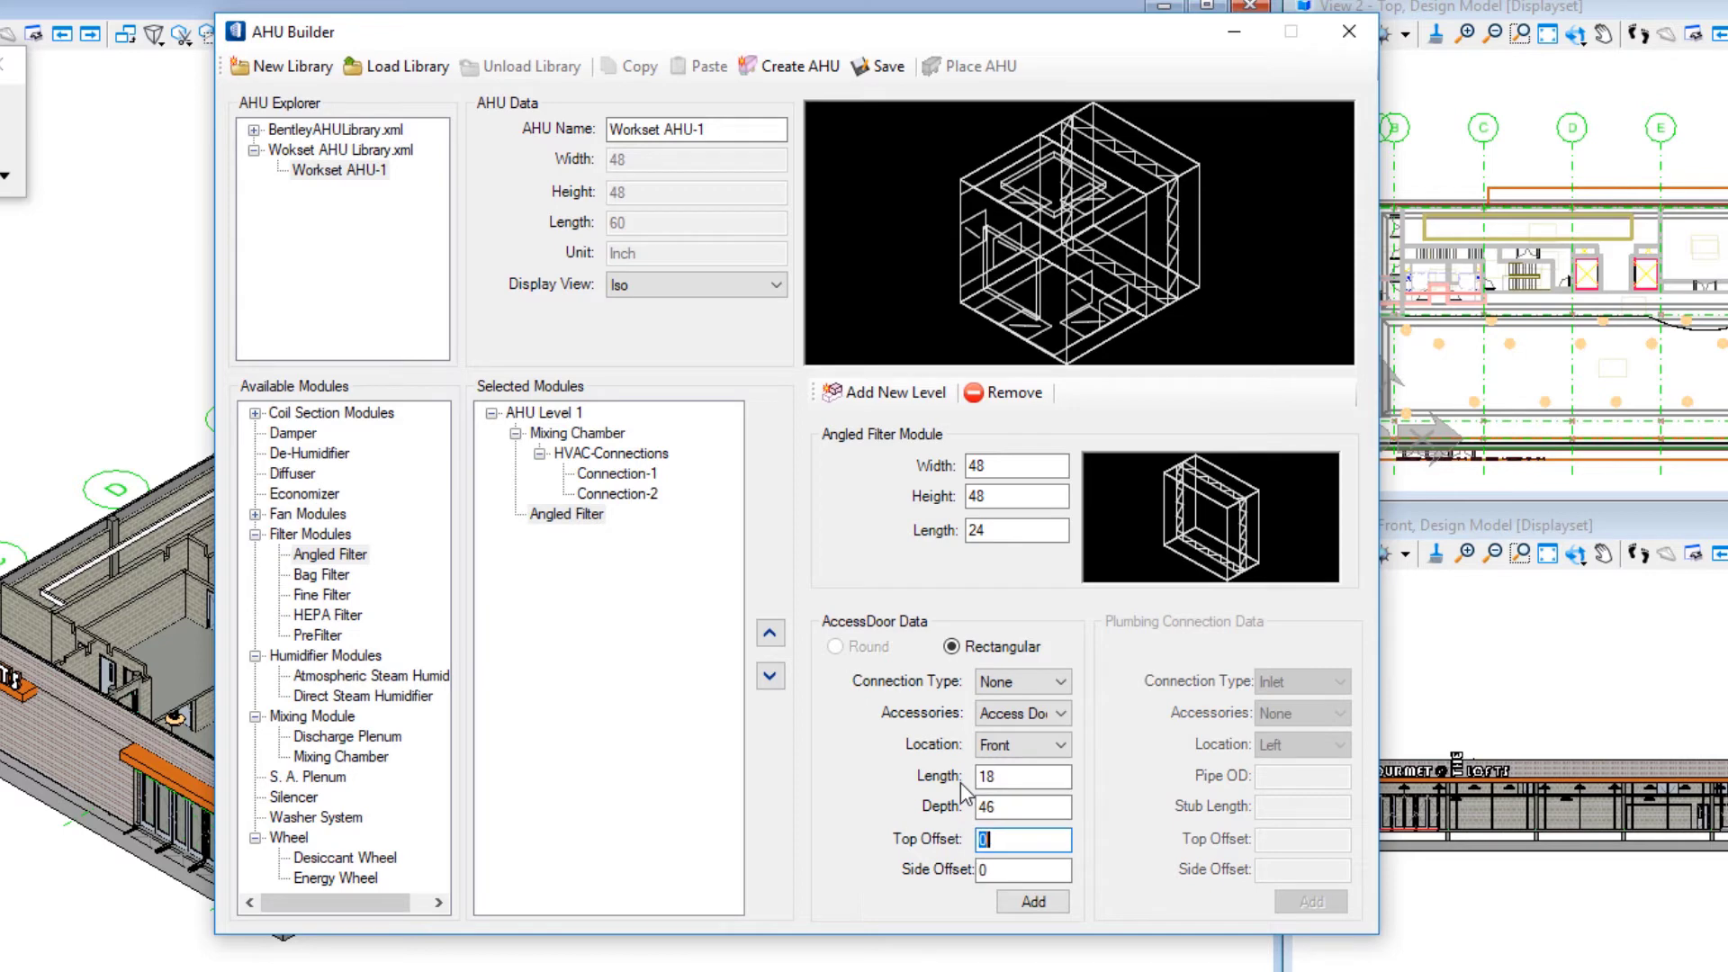
pyautogui.write('24')
pyautogui.press('Tab')
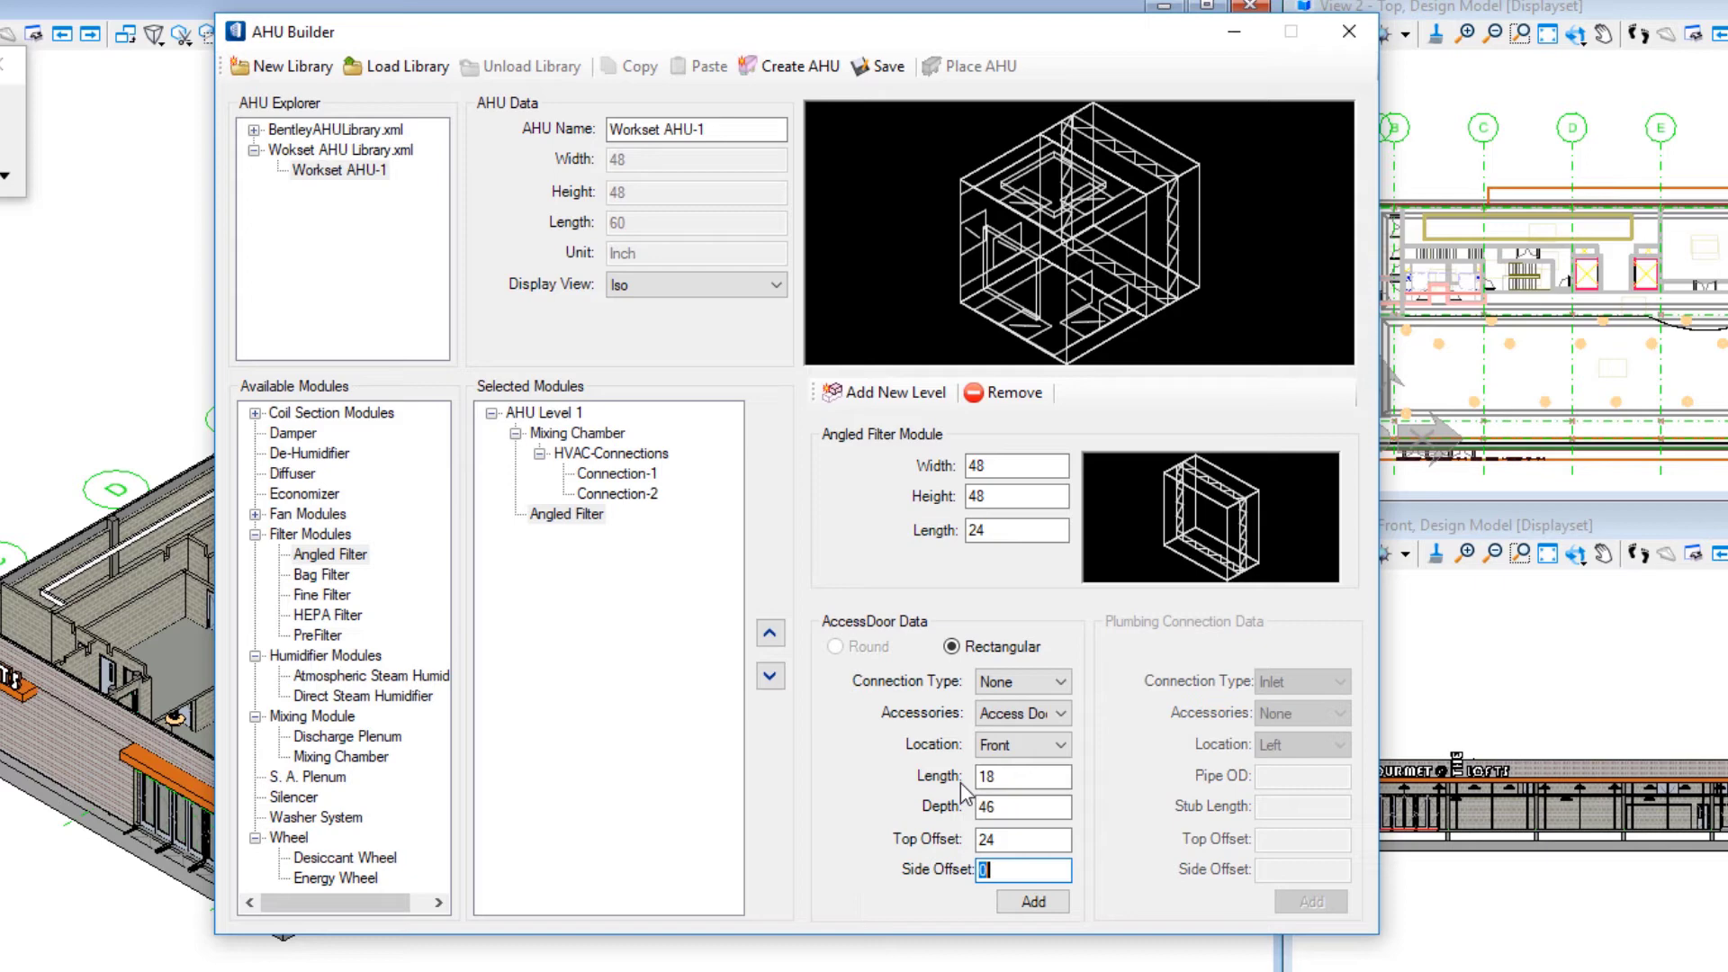
pyautogui.write('12')
pyautogui.press('Tab')
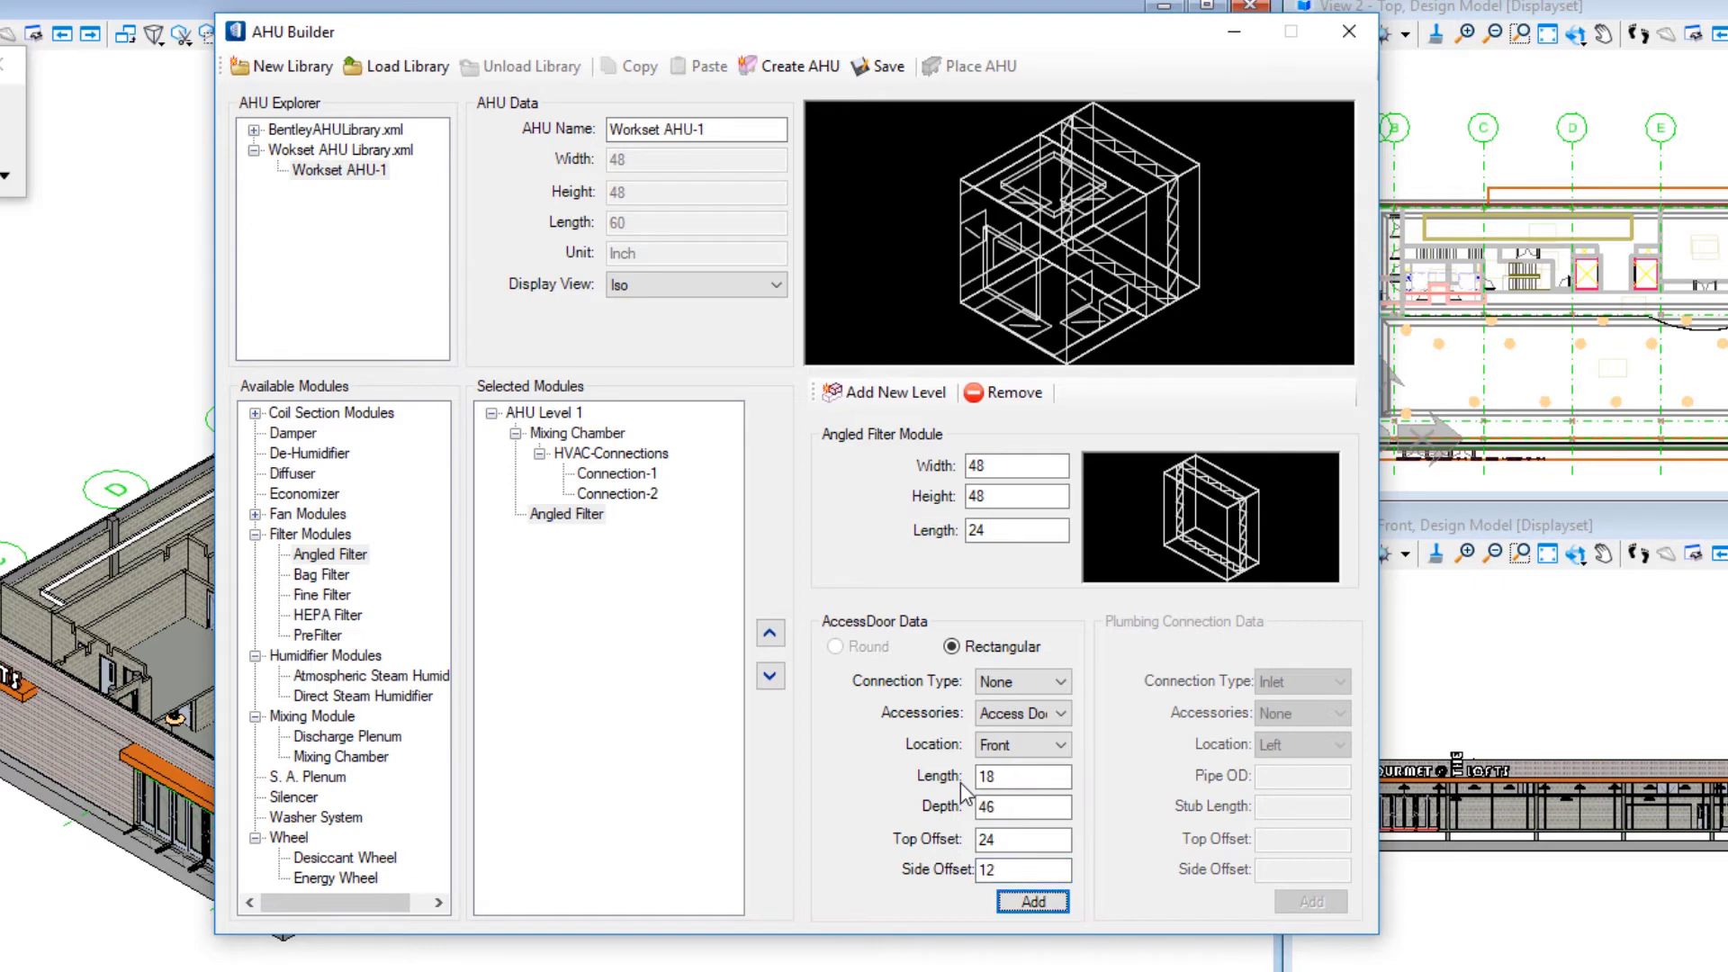
pyautogui.click(1033, 901)
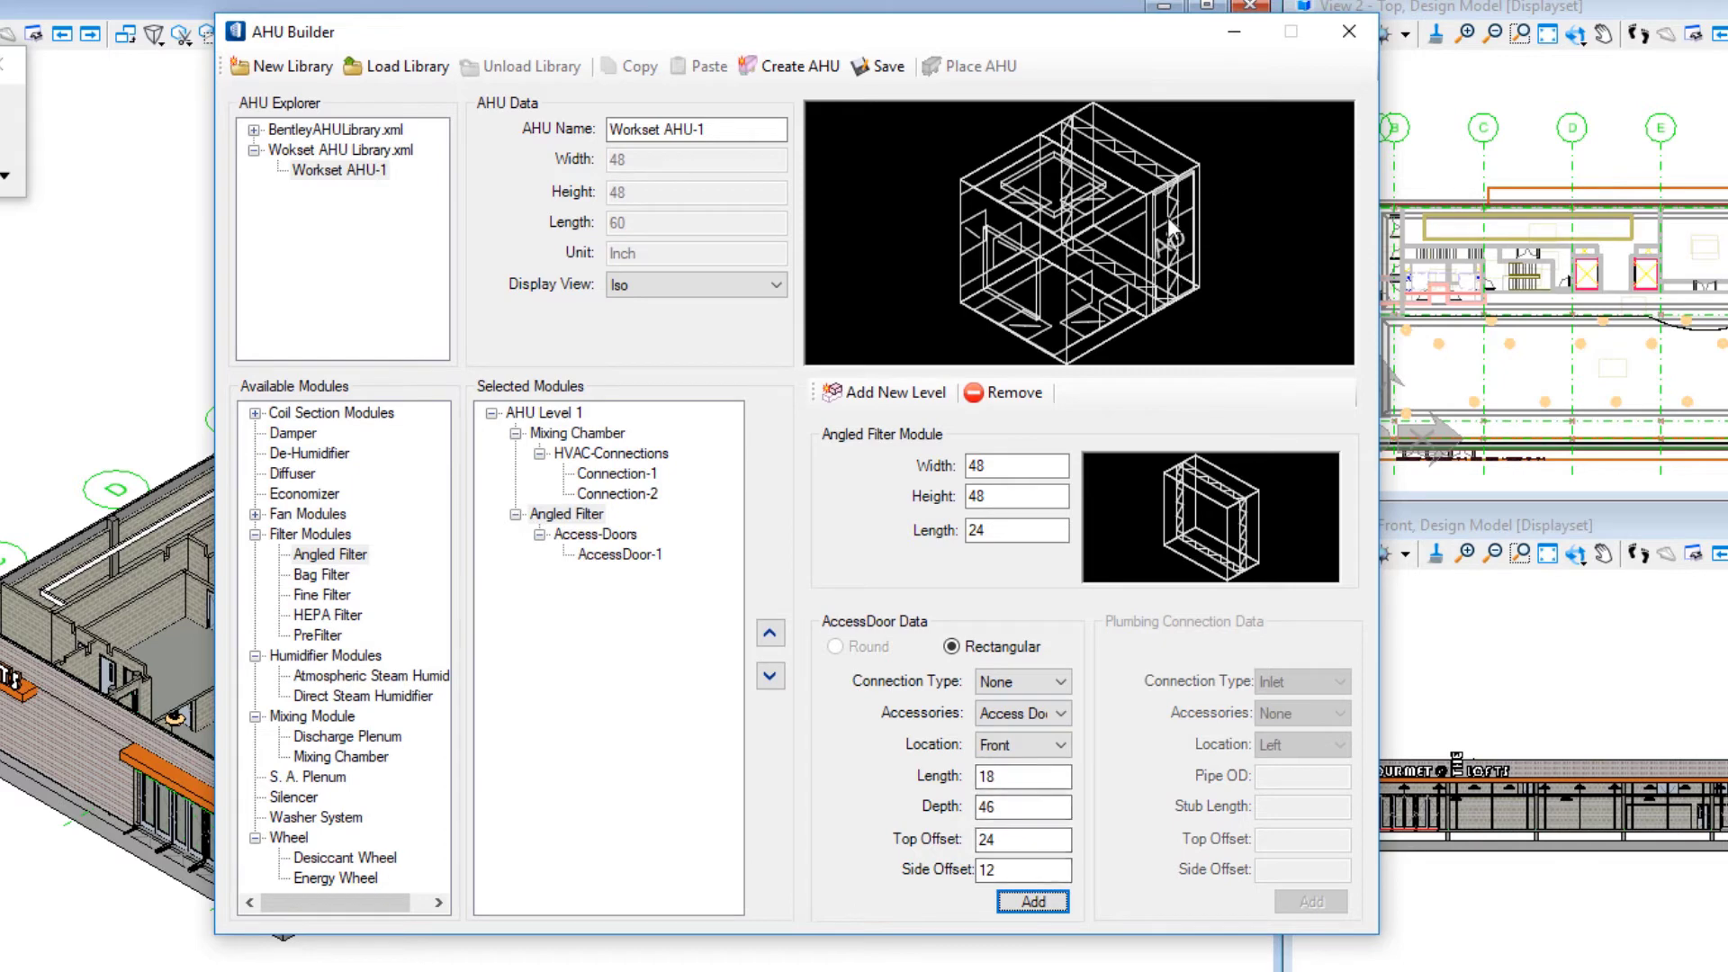
pyautogui.click(714, 285)
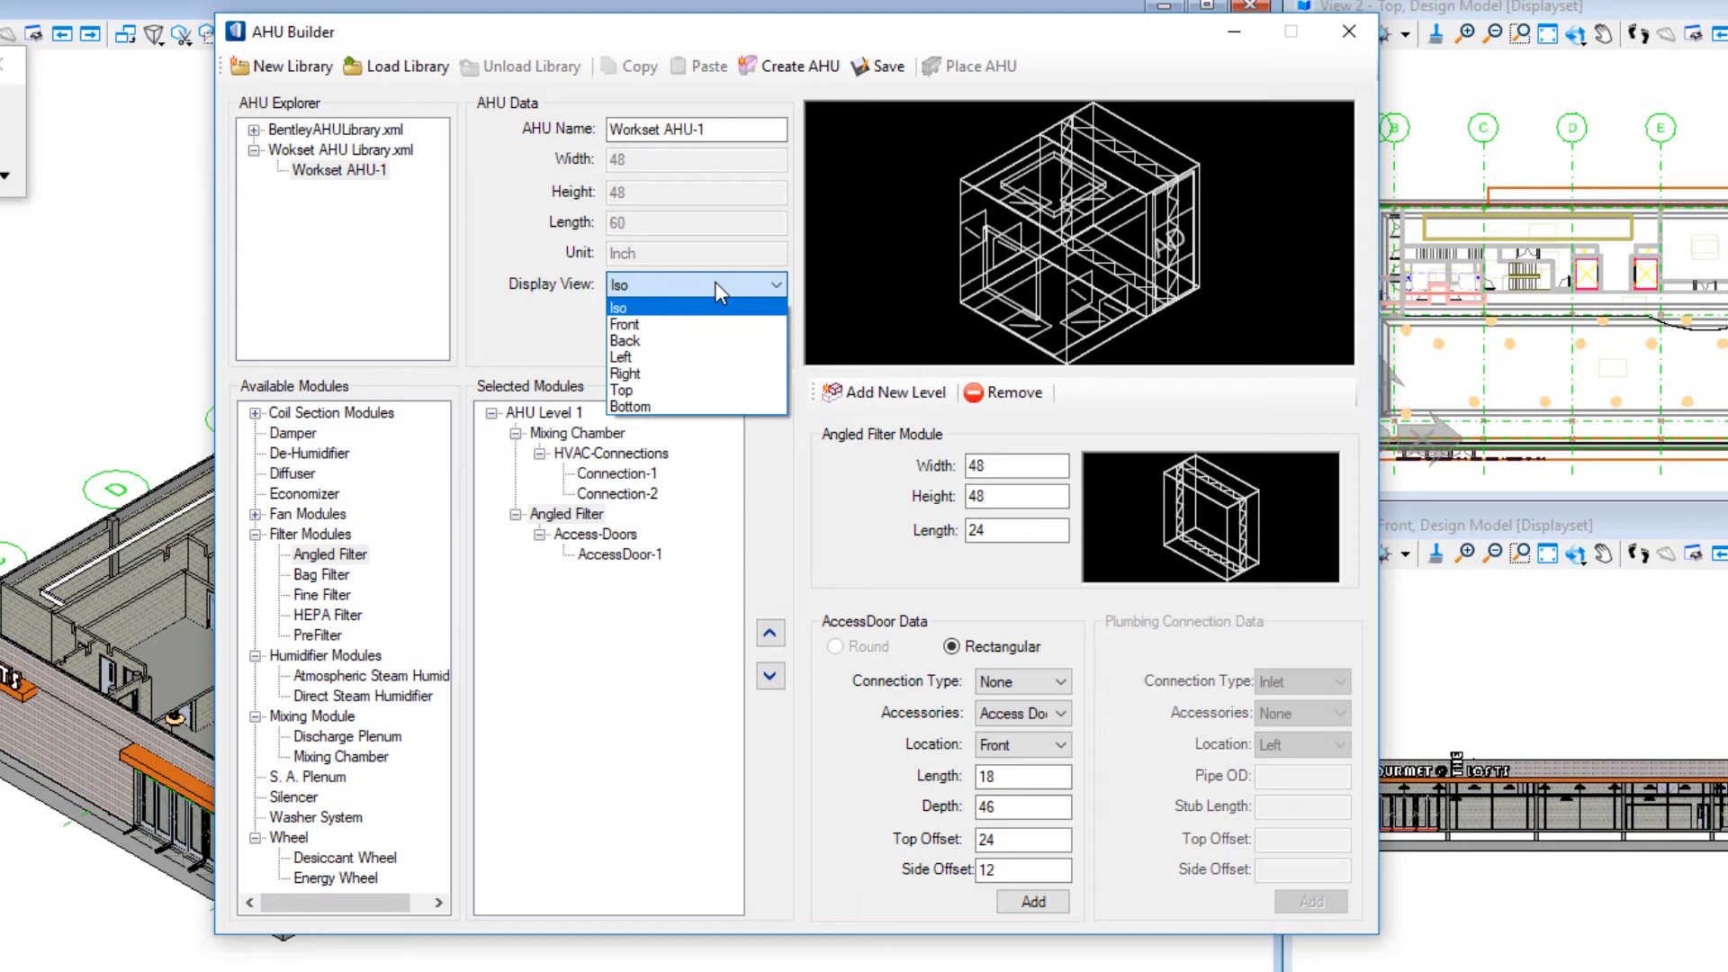
pyautogui.click(715, 282)
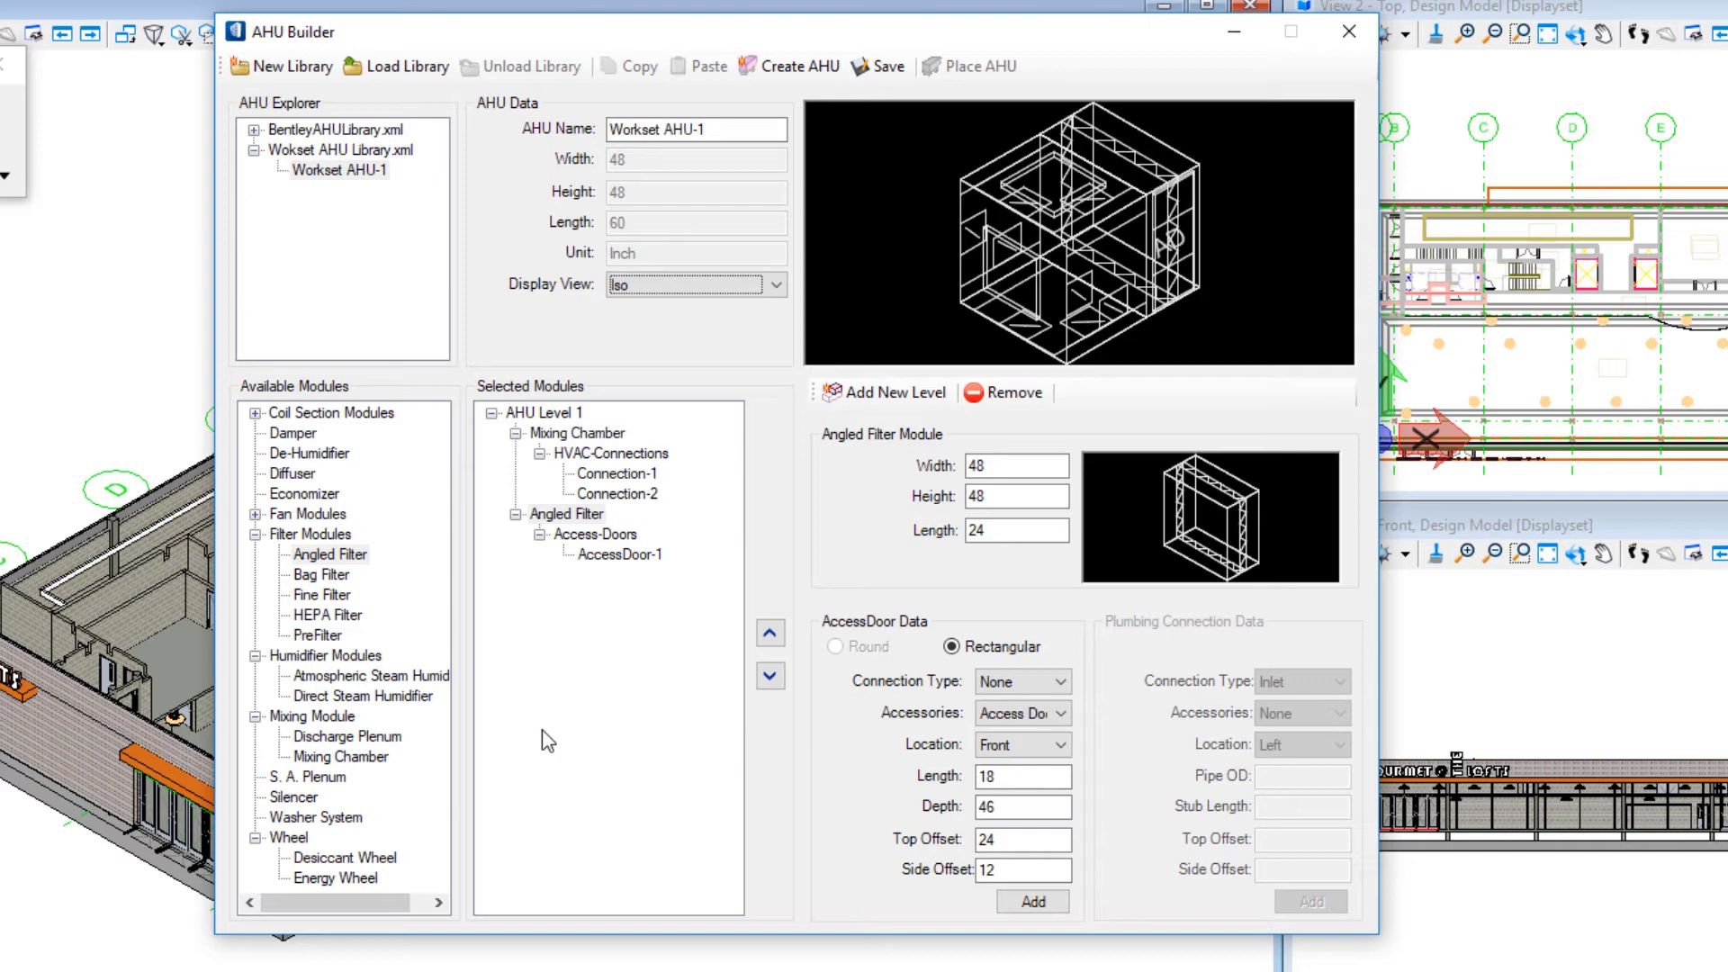
# - Add a Hydronic Heating Coil module and configure it with connection type None and an Access Door accessory at location Front
pyautogui.click(256, 413)
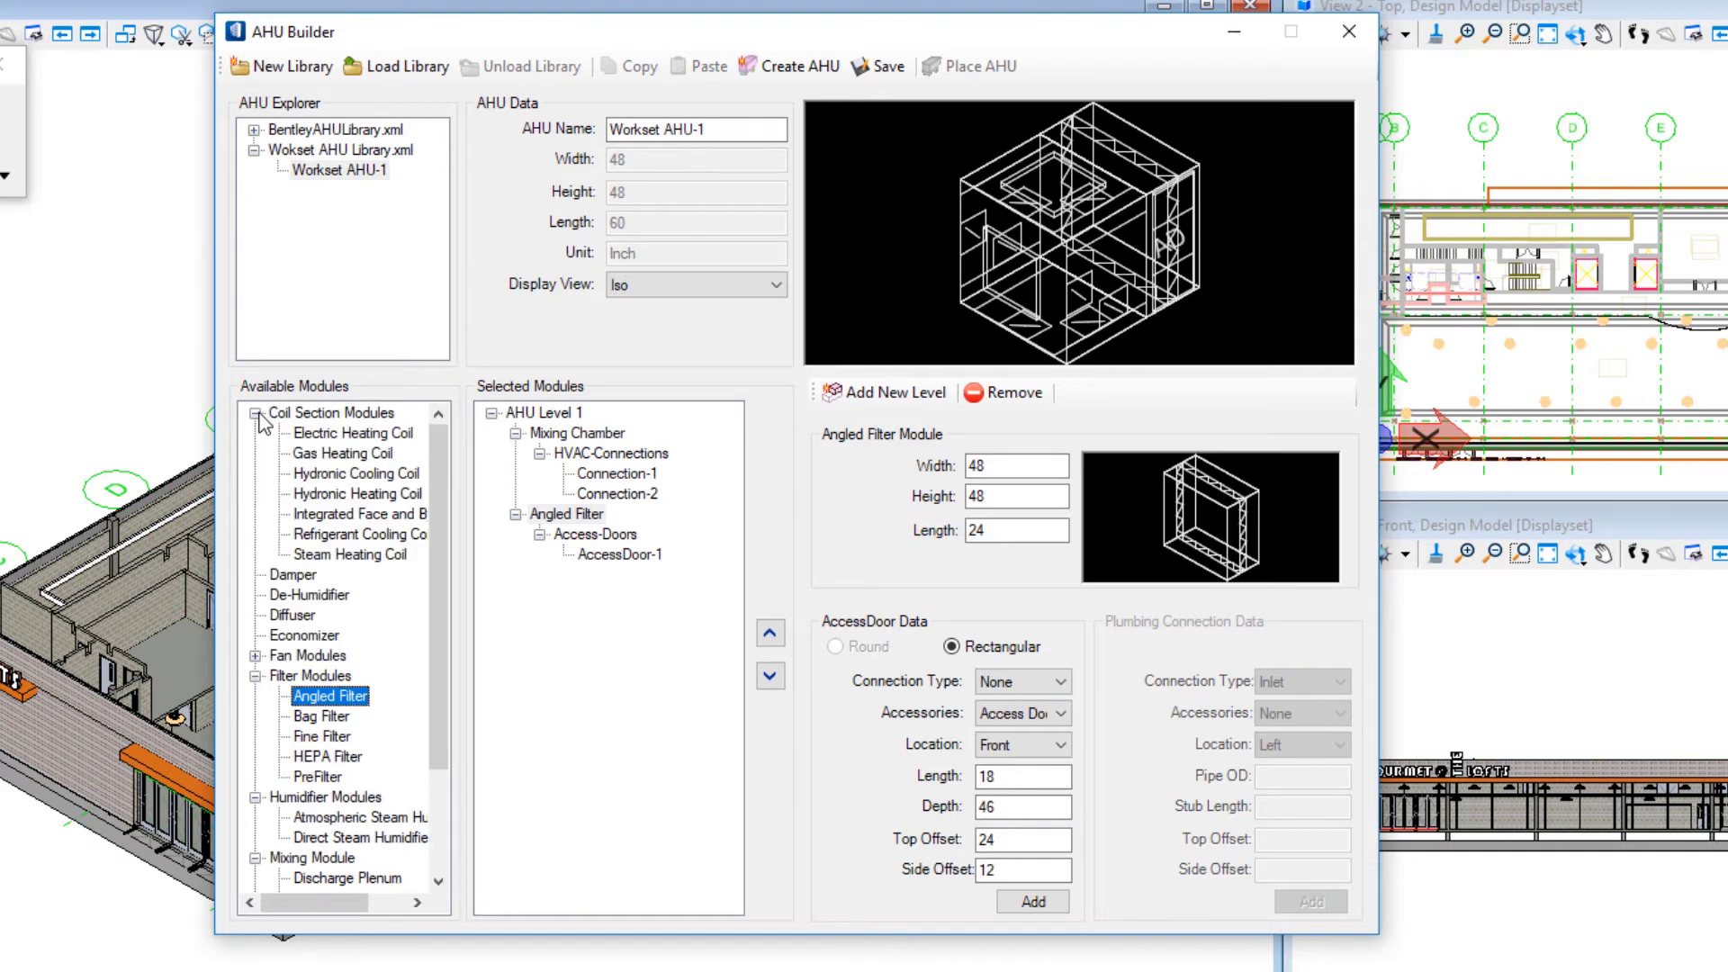
pyautogui.doubleClick(315, 493)
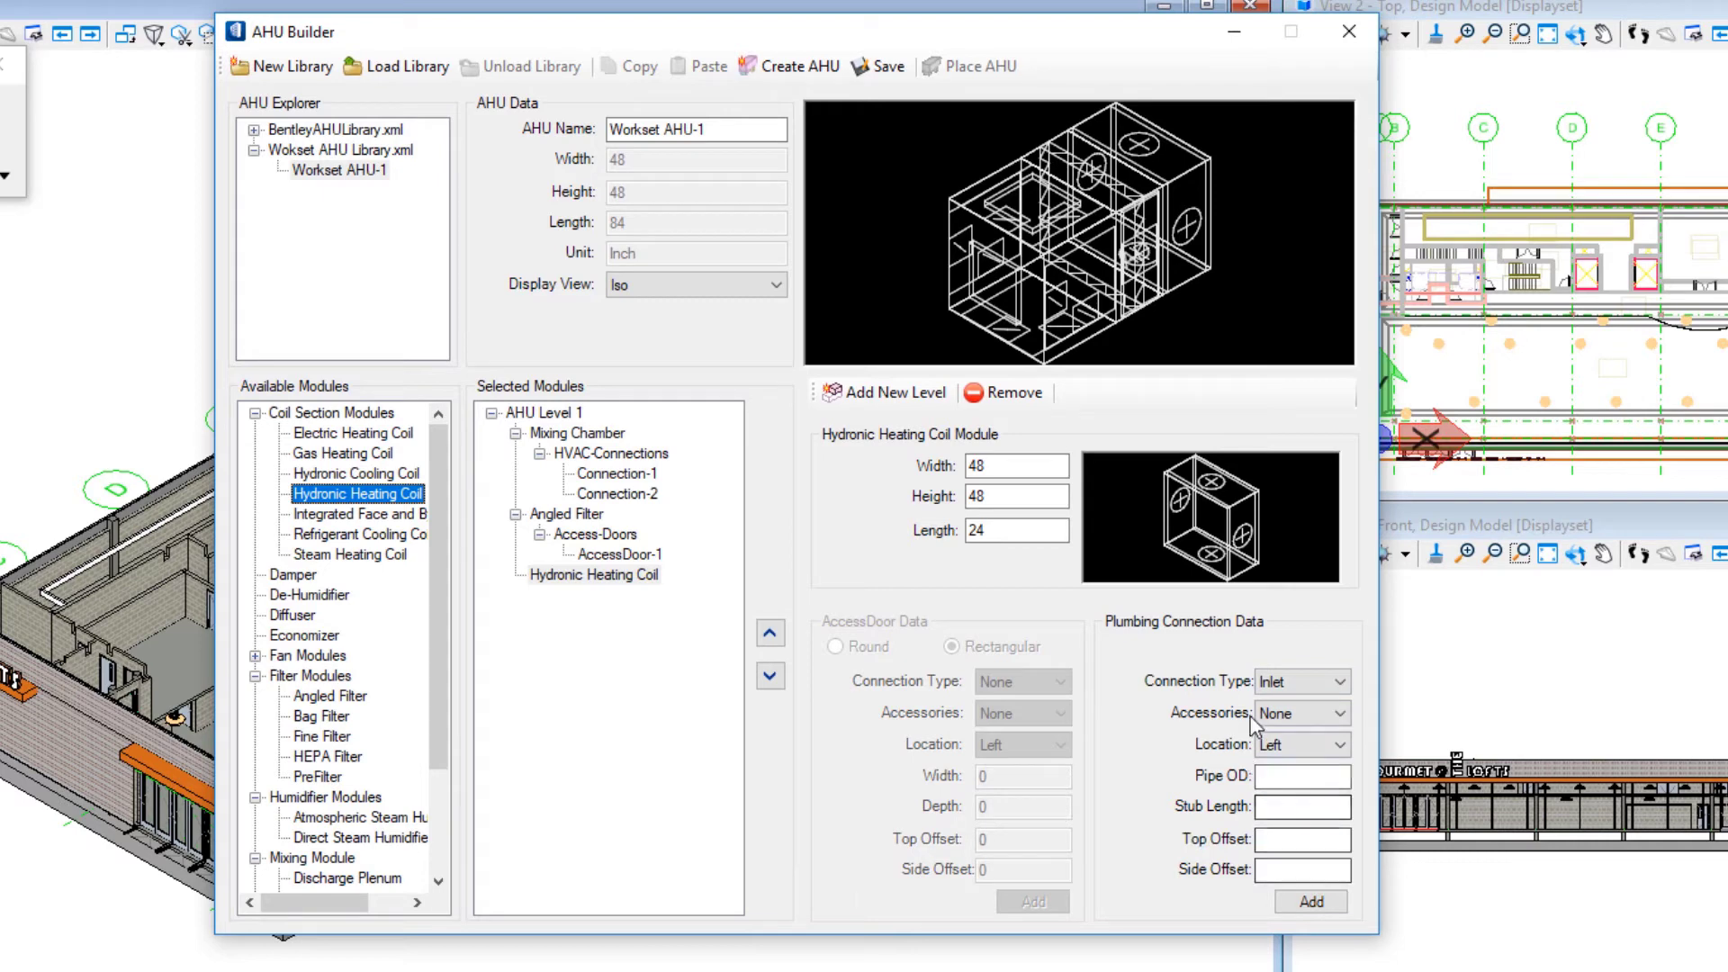
pyautogui.click(1333, 683)
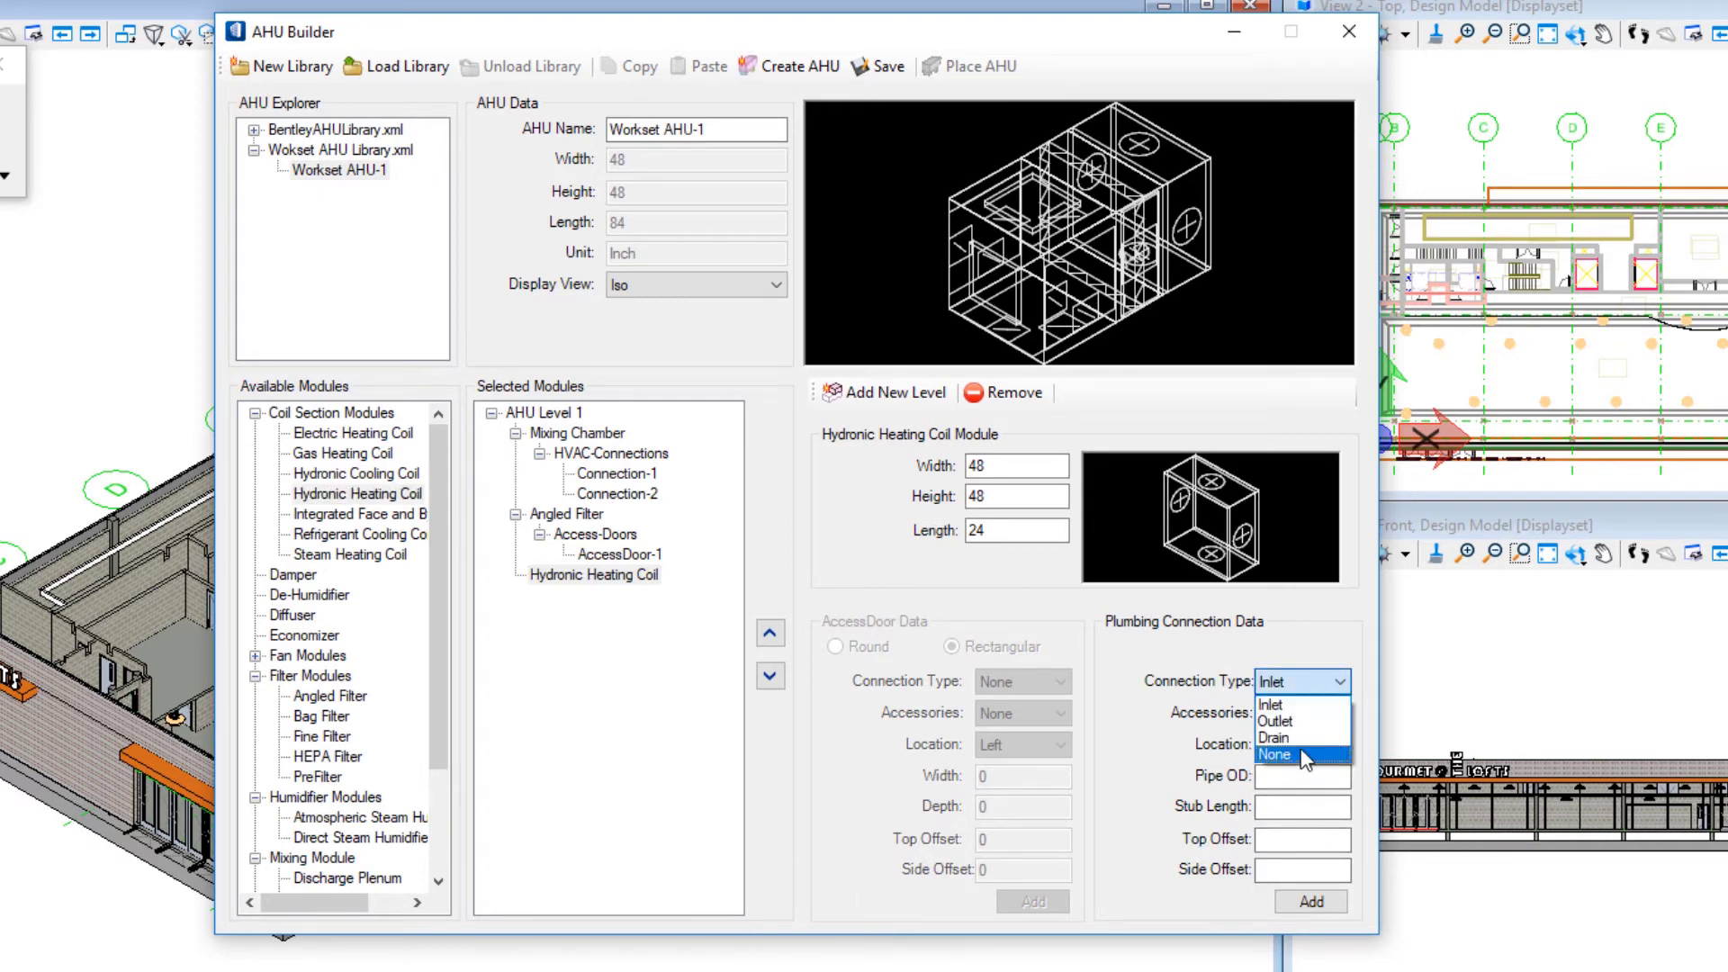
pyautogui.click(1296, 754)
pyautogui.click(1295, 716)
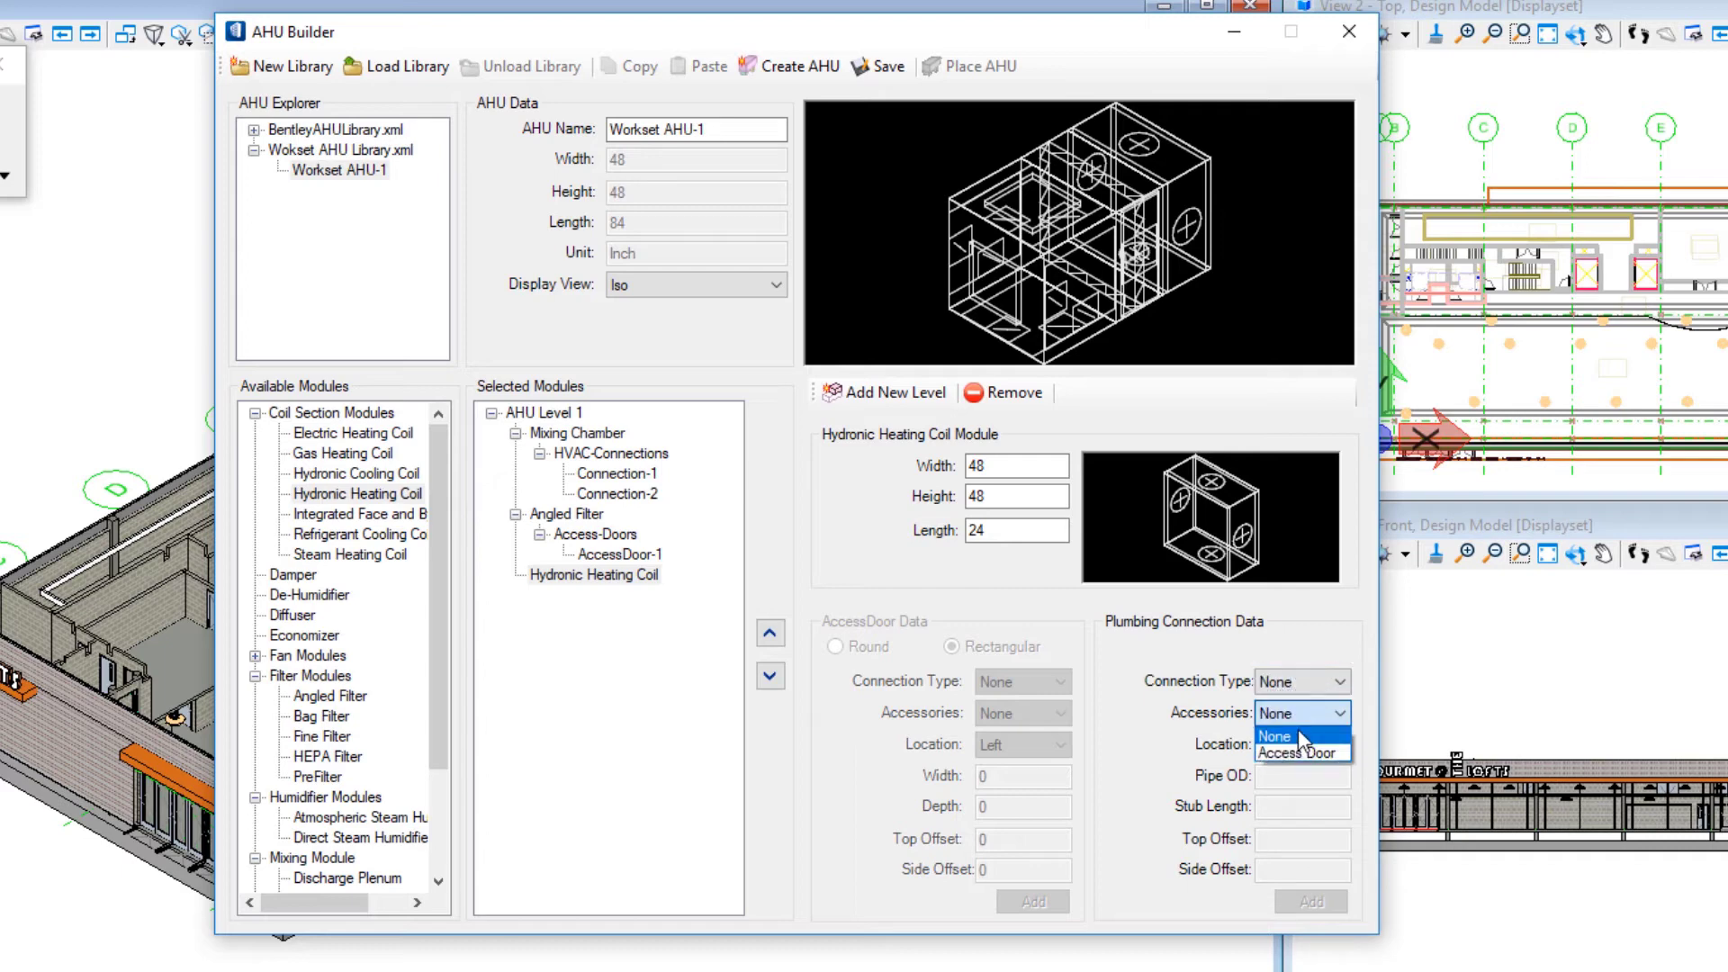
pyautogui.click(1291, 756)
pyautogui.press('Down')
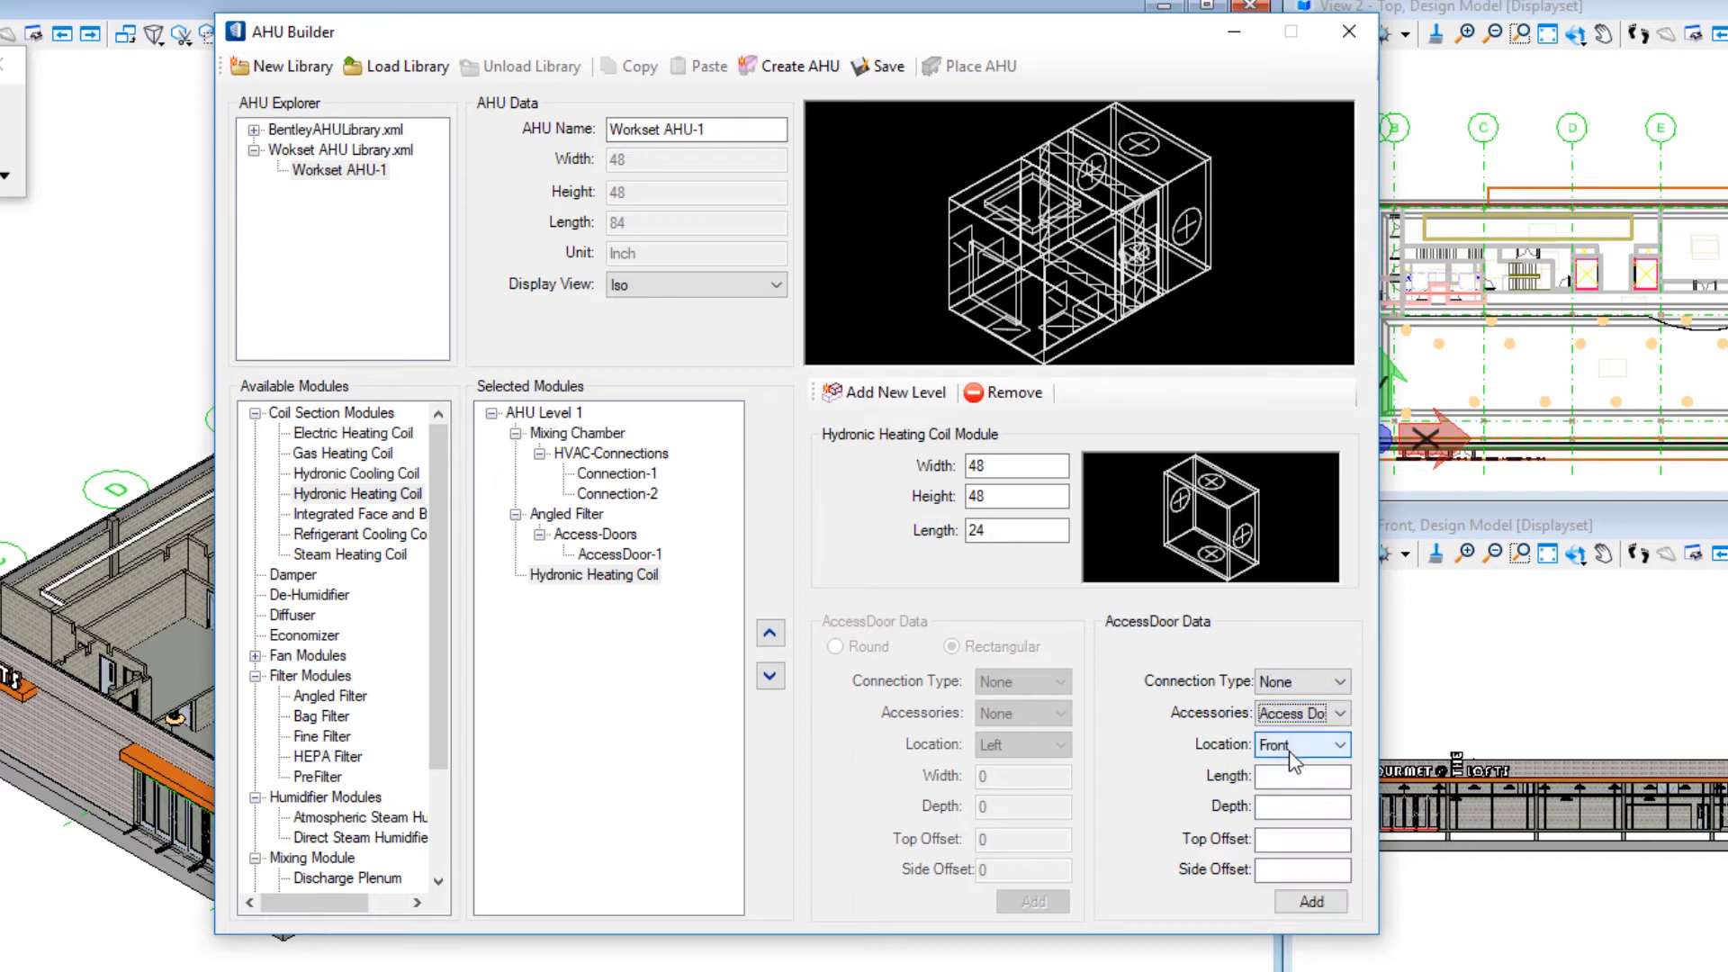
# - Set the heating coil's access door to length 10, depth 416, top offset 24 and side offset 14, and try to add it
pyautogui.click(1281, 777)
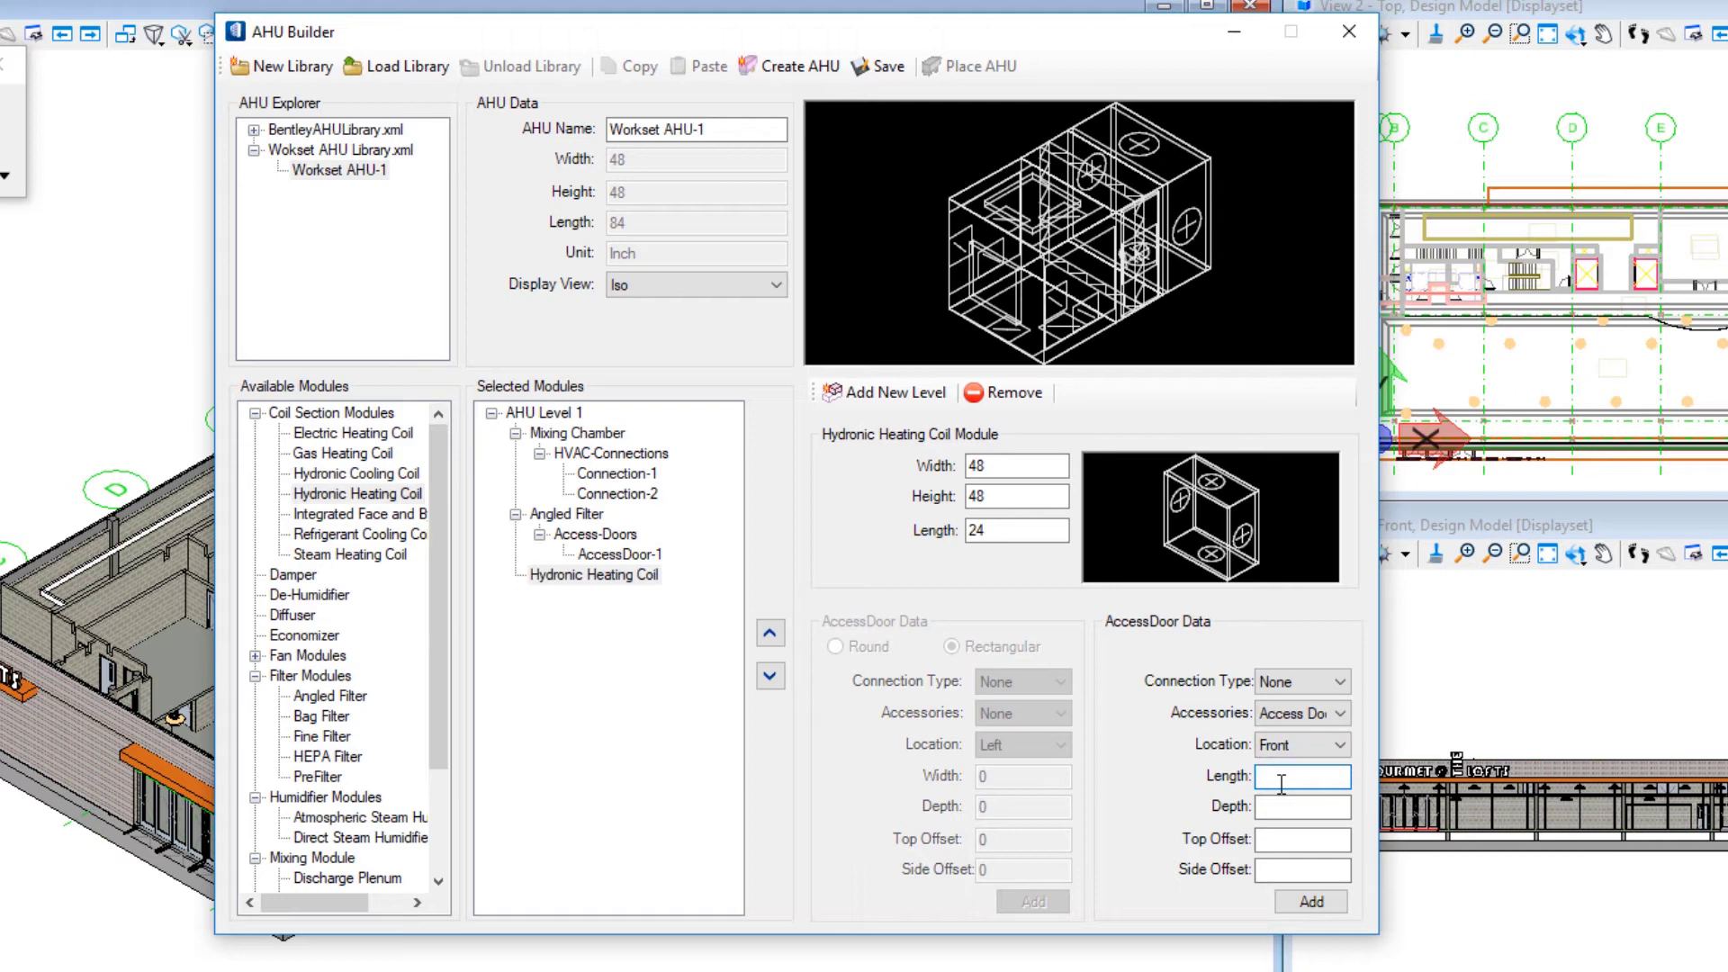
pyautogui.write('10')
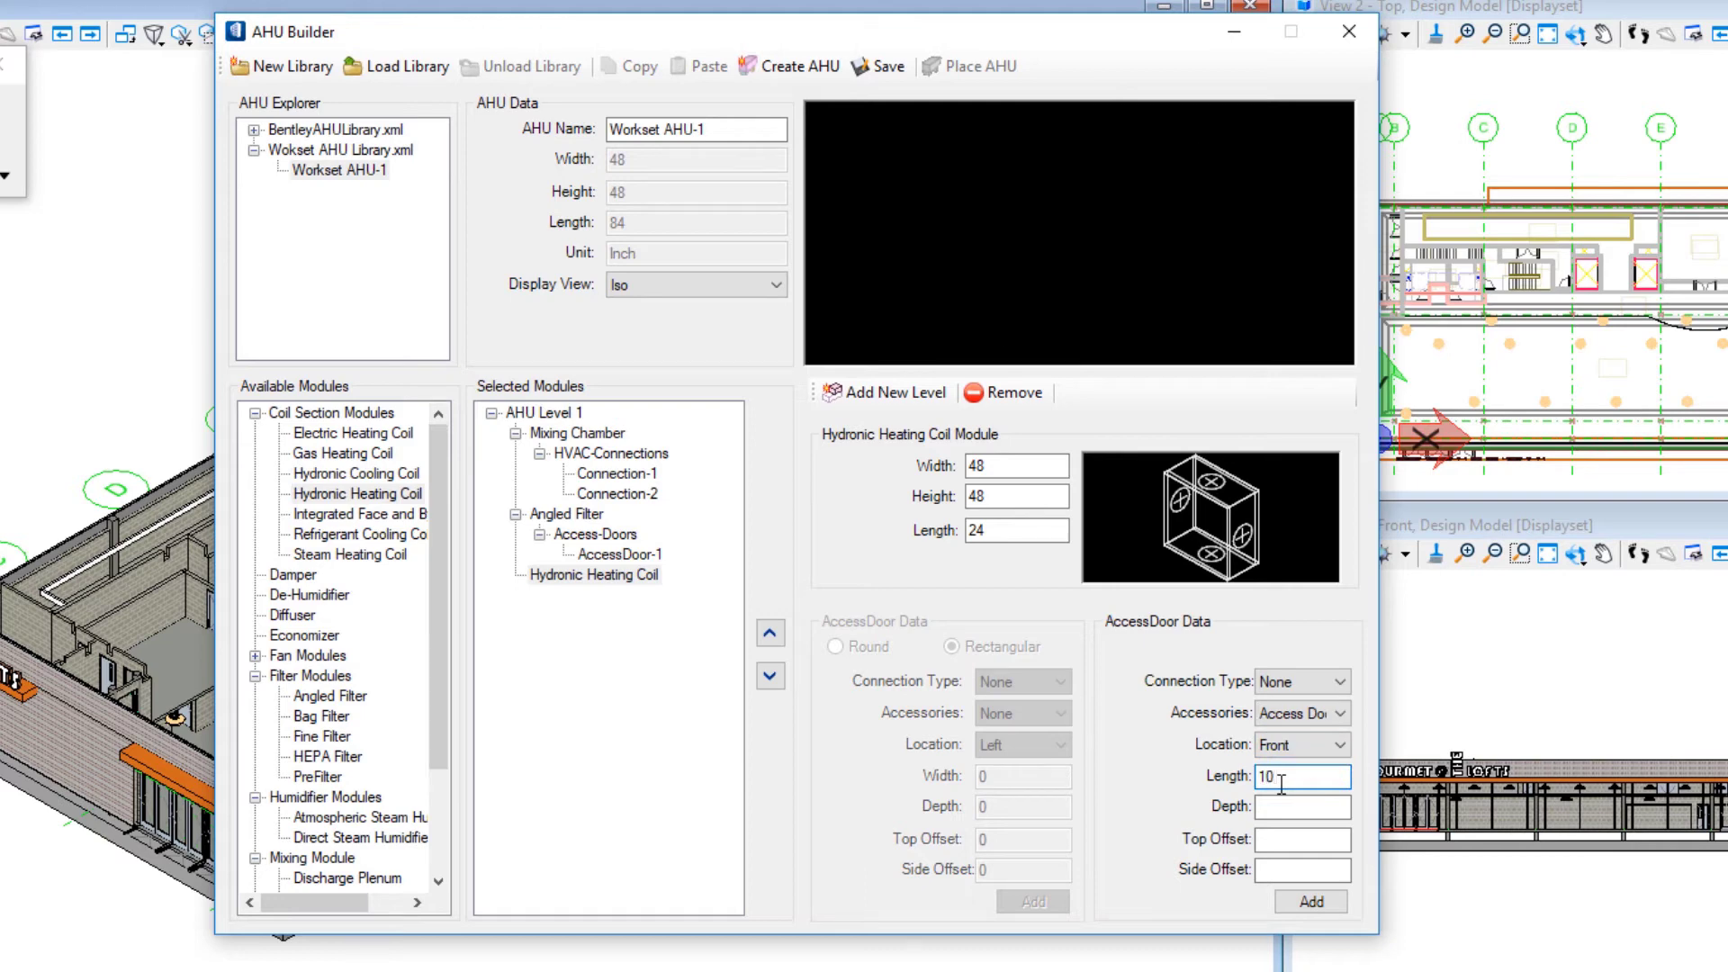
pyautogui.press('Tab')
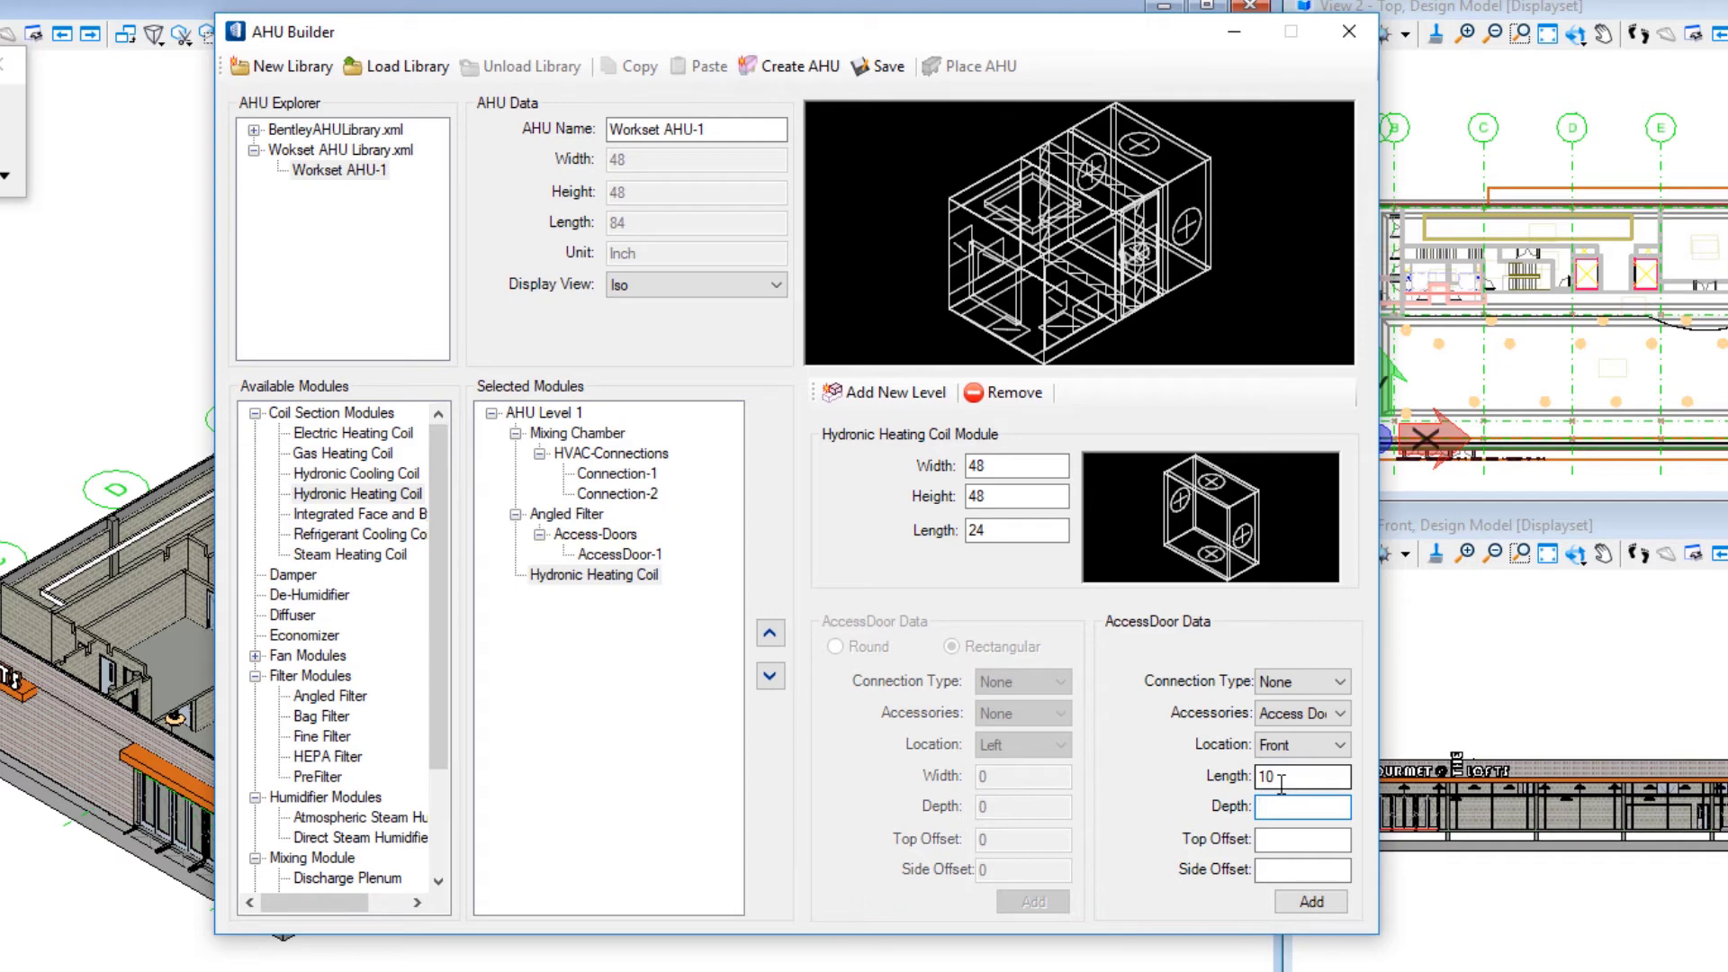
pyautogui.write('416')
pyautogui.press('Tab')
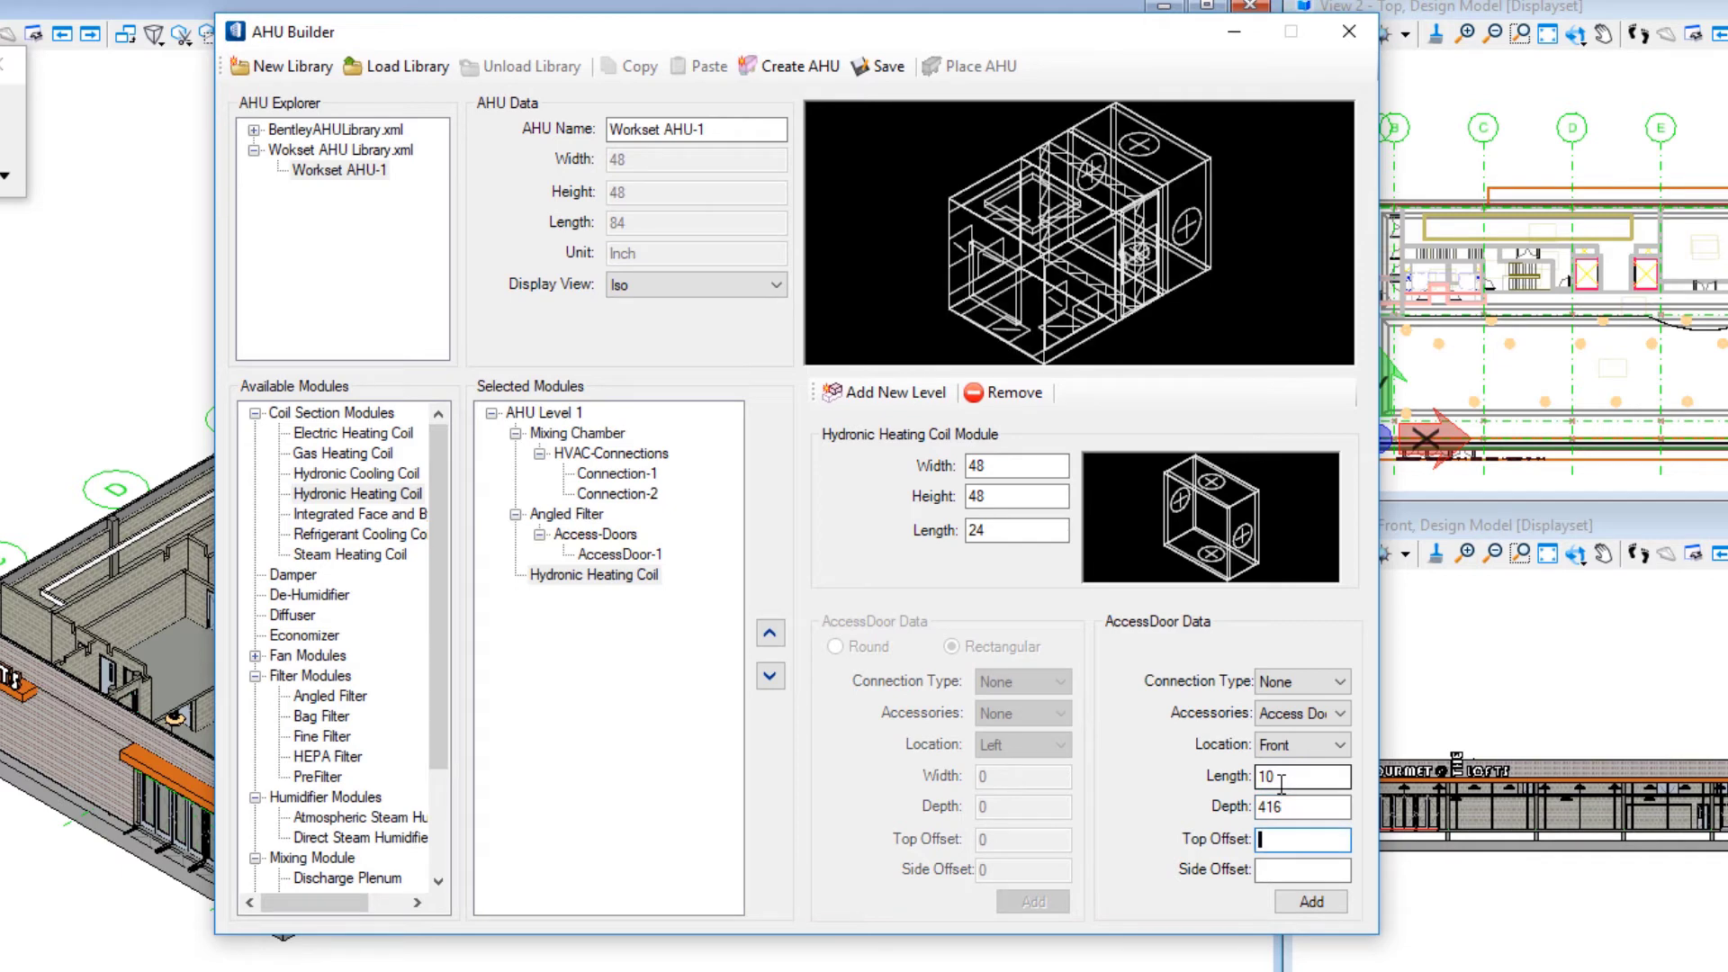
pyautogui.write('24')
pyautogui.press('Tab')
pyautogui.write('14')
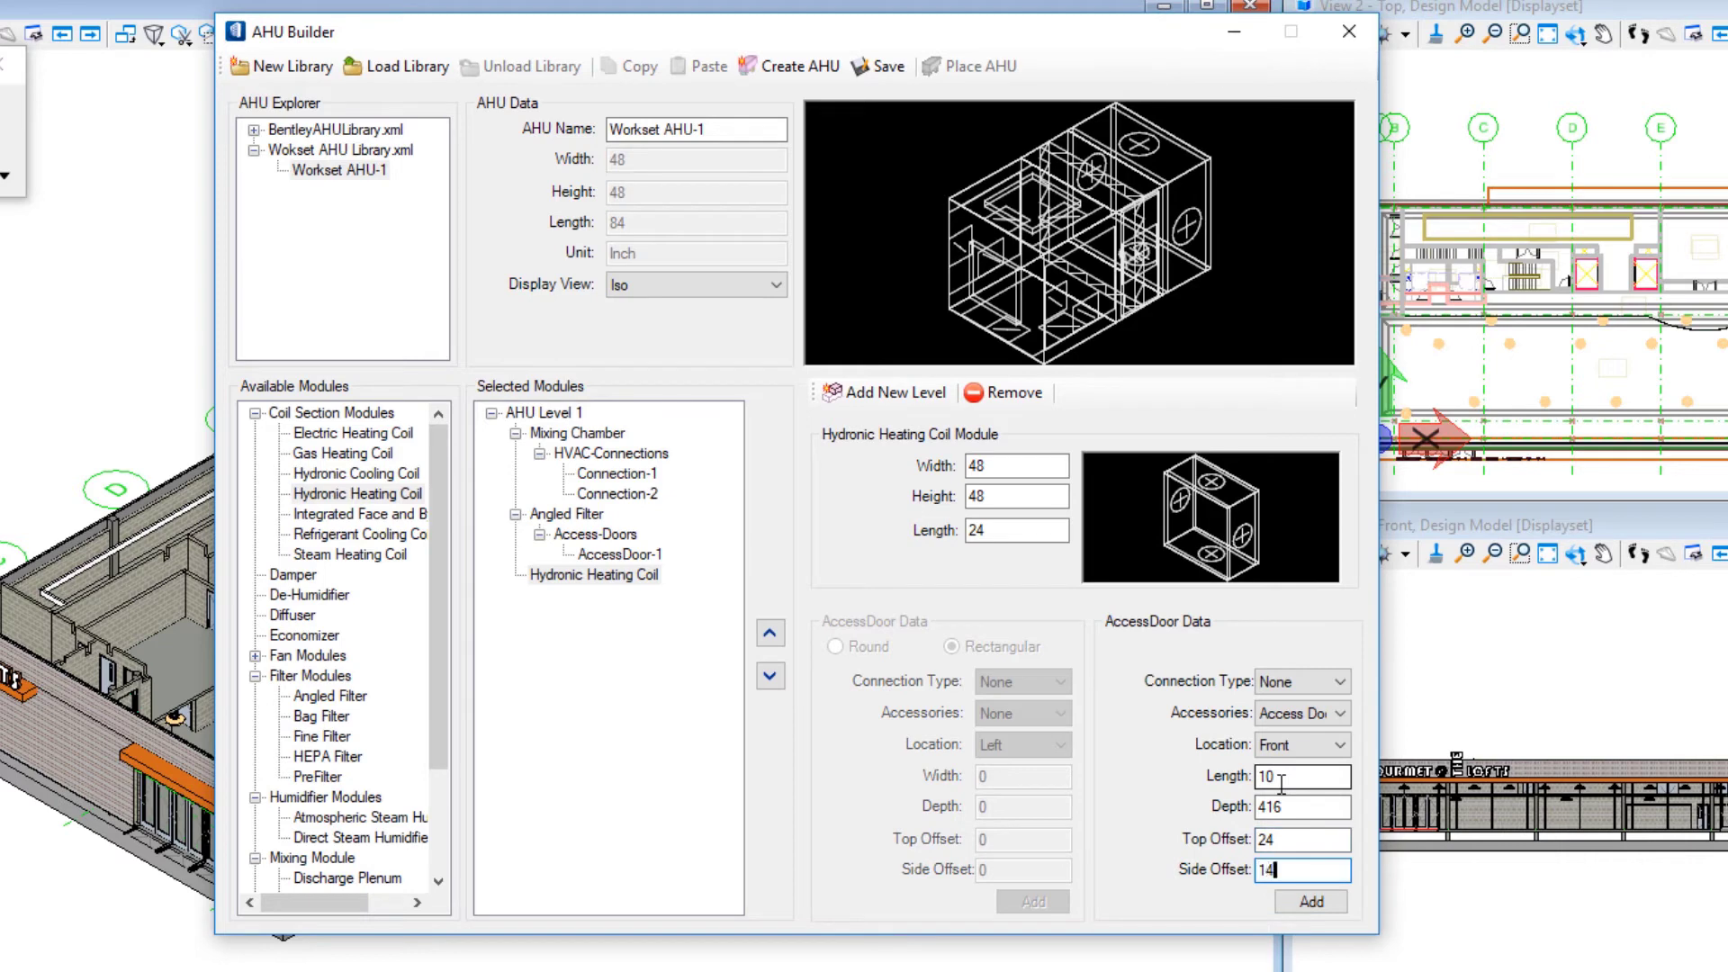
pyautogui.click(1312, 901)
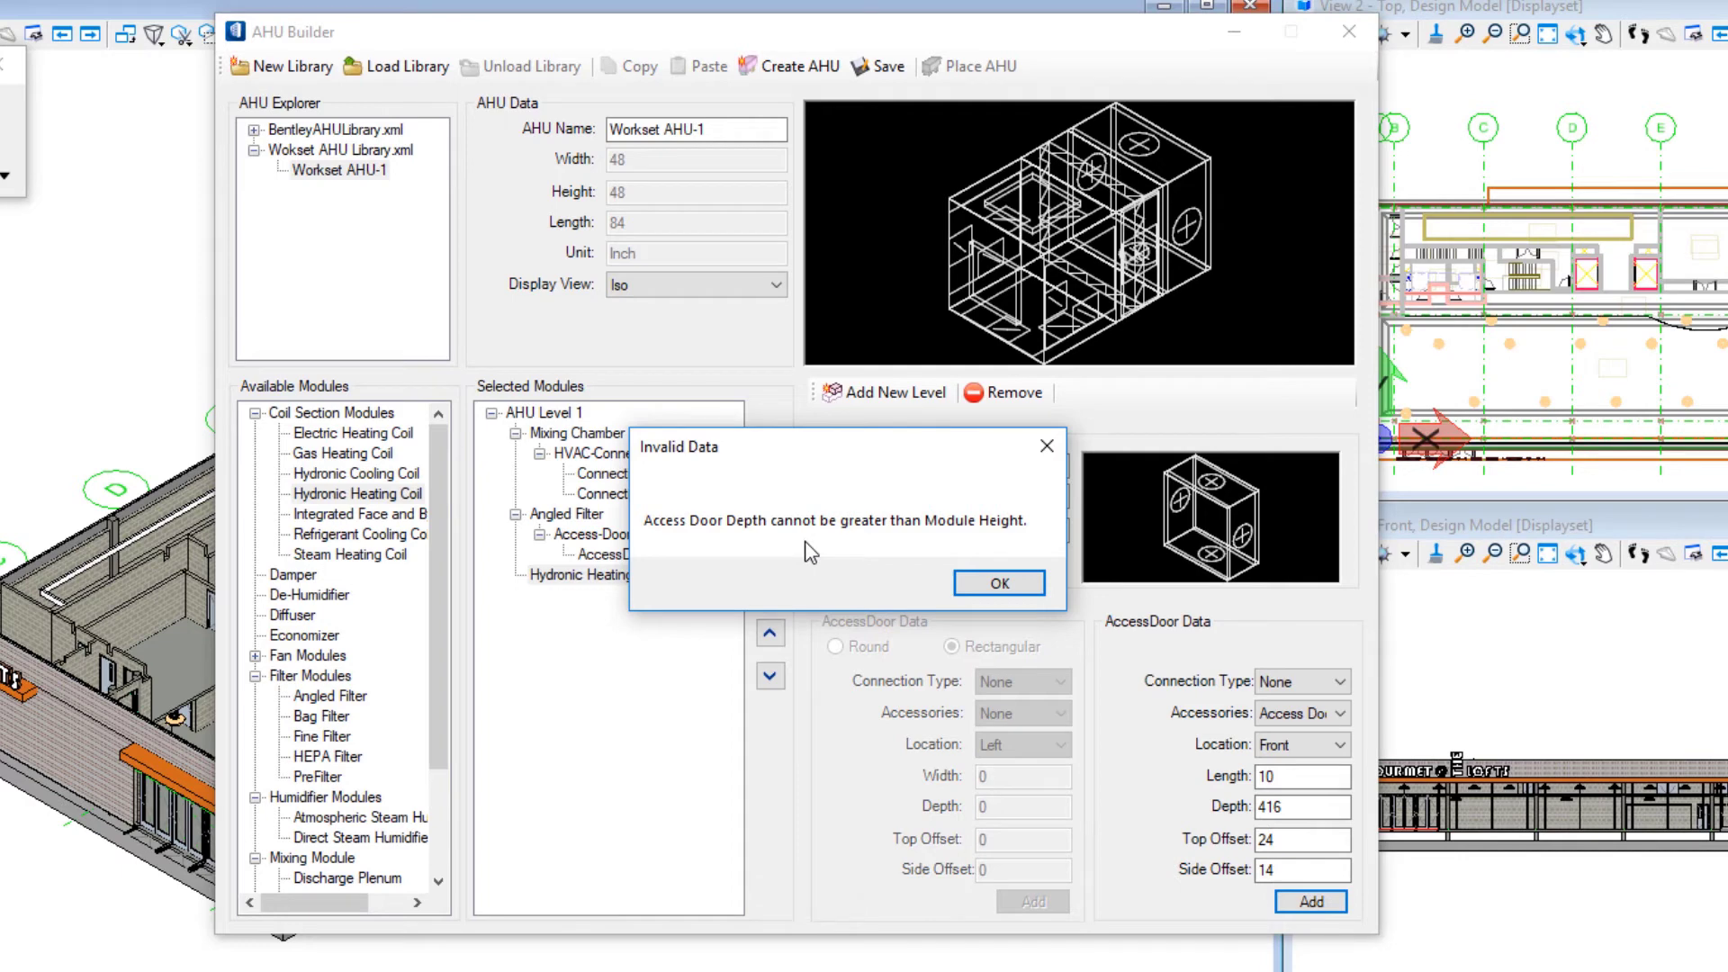
pyautogui.click(1035, 580)
# - Correct the heating coil access door's depth to 46 and add the door to the module
pyautogui.click(1282, 808)
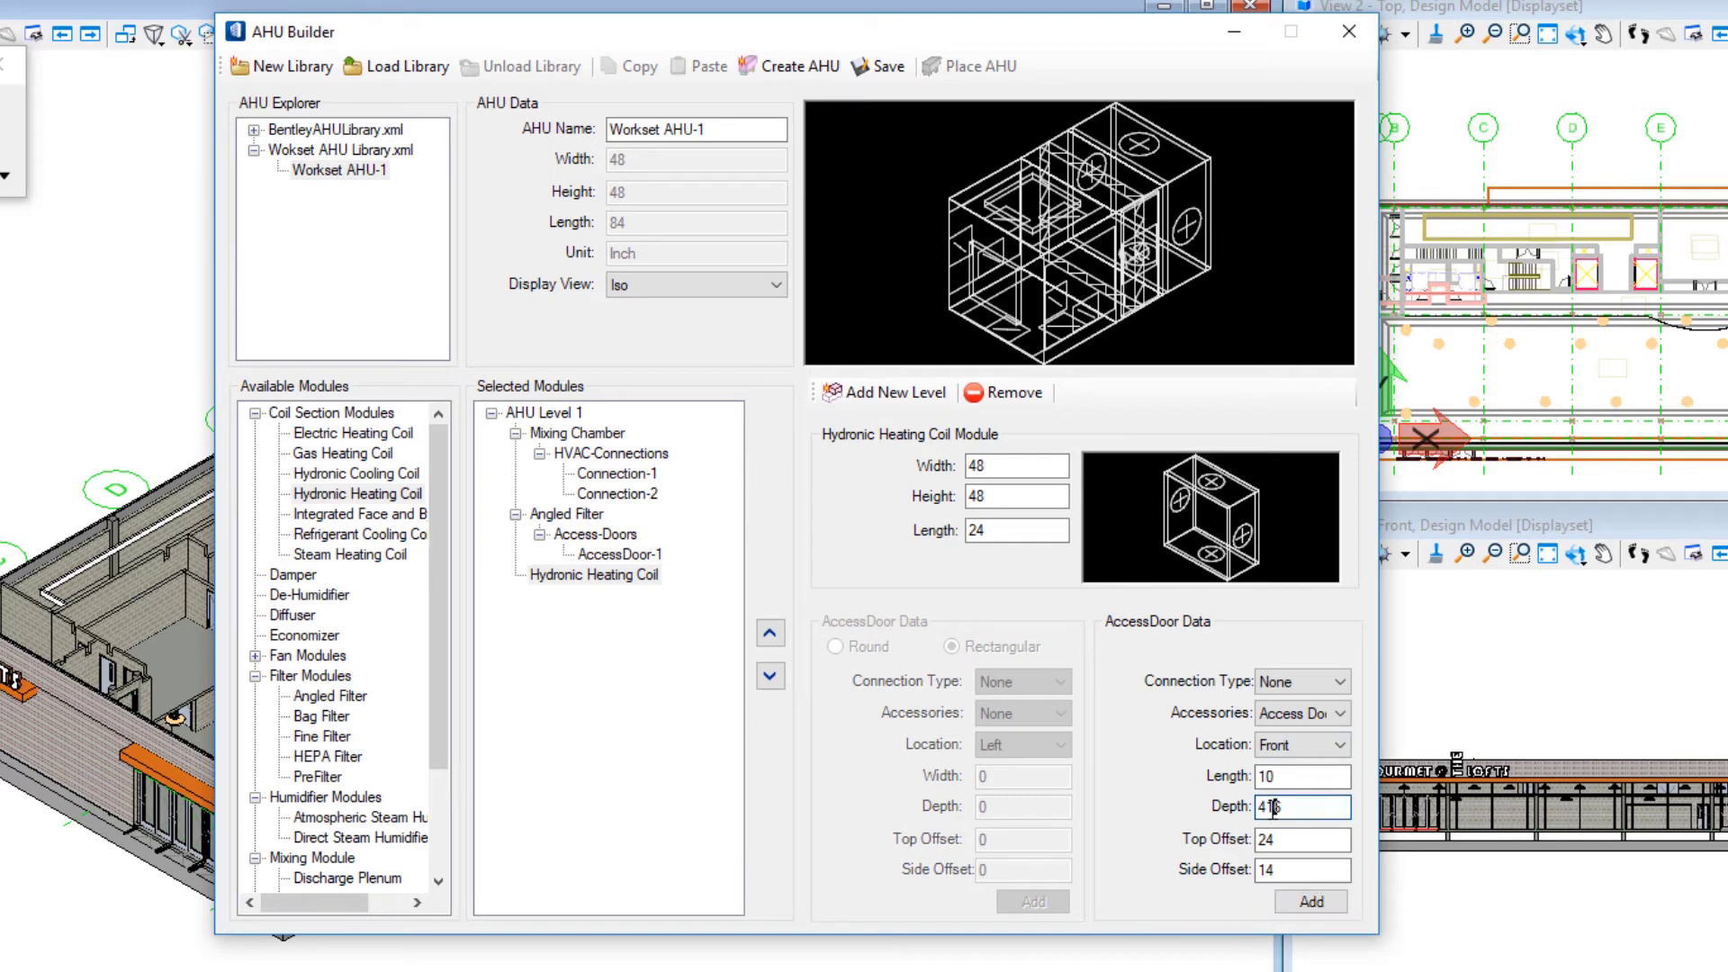
pyautogui.moveTo(1274, 807); pyautogui.dragTo(1263, 807)
pyautogui.write('4')
pyautogui.click(1311, 901)
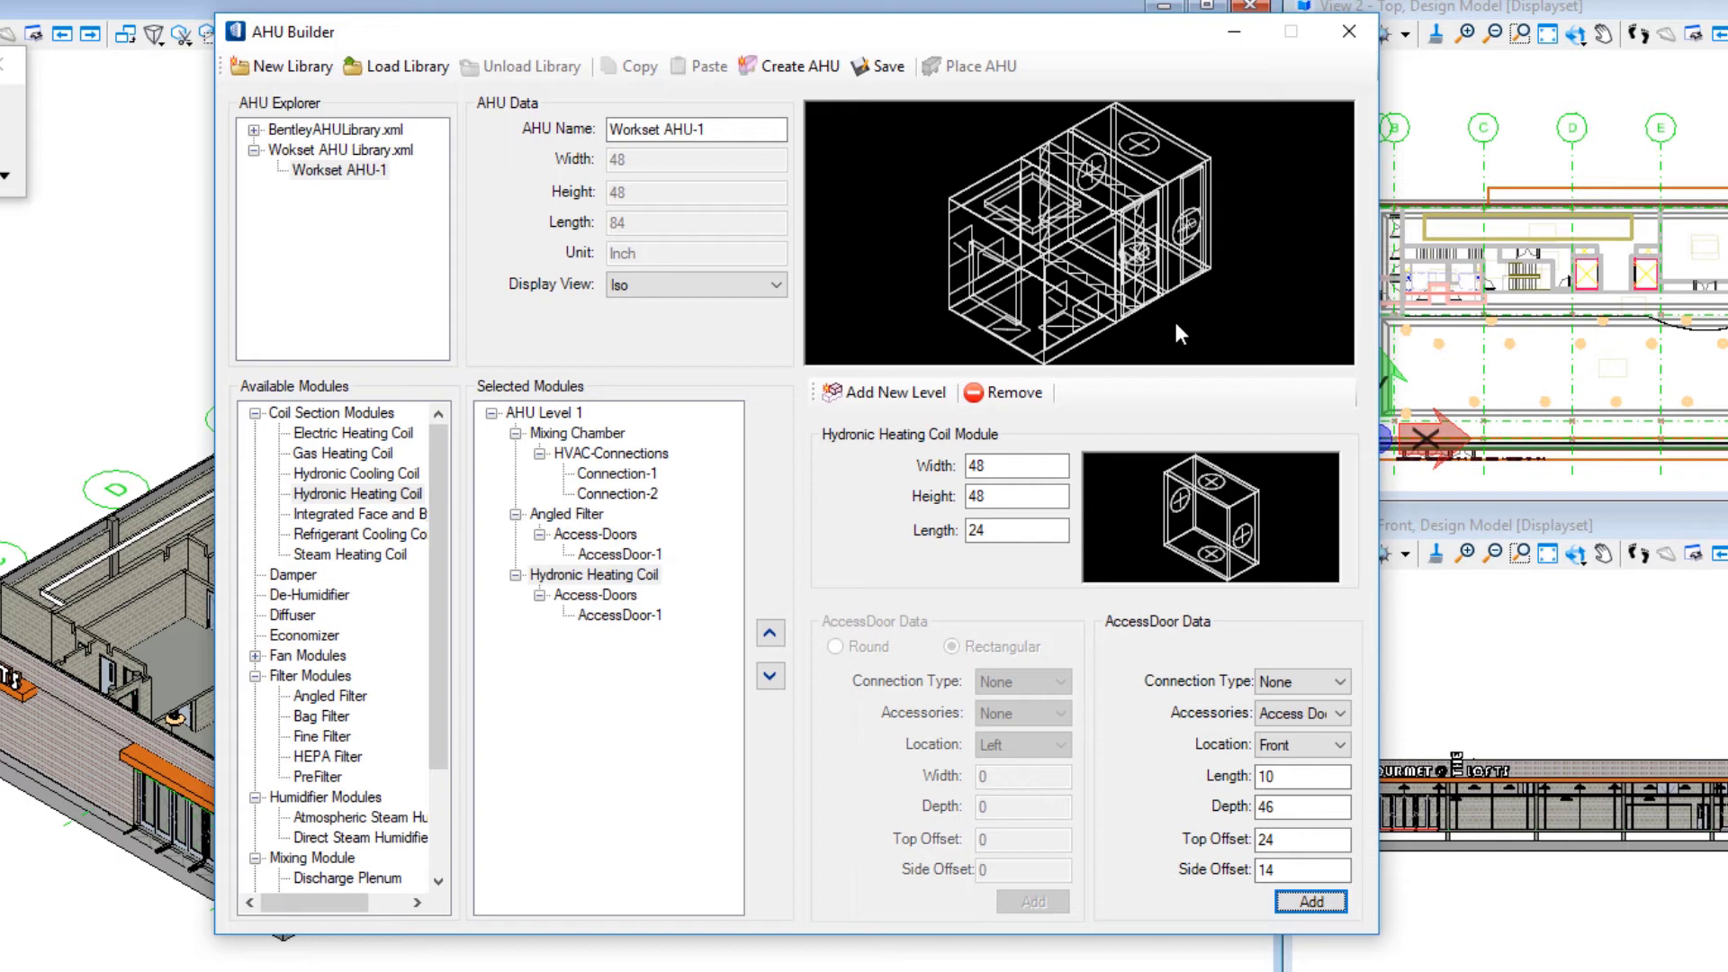
# - Configure an Inlet plumbing connection for the heating coil at location Front, with pipe OD 2 and stub length 4
pyautogui.click(1307, 684)
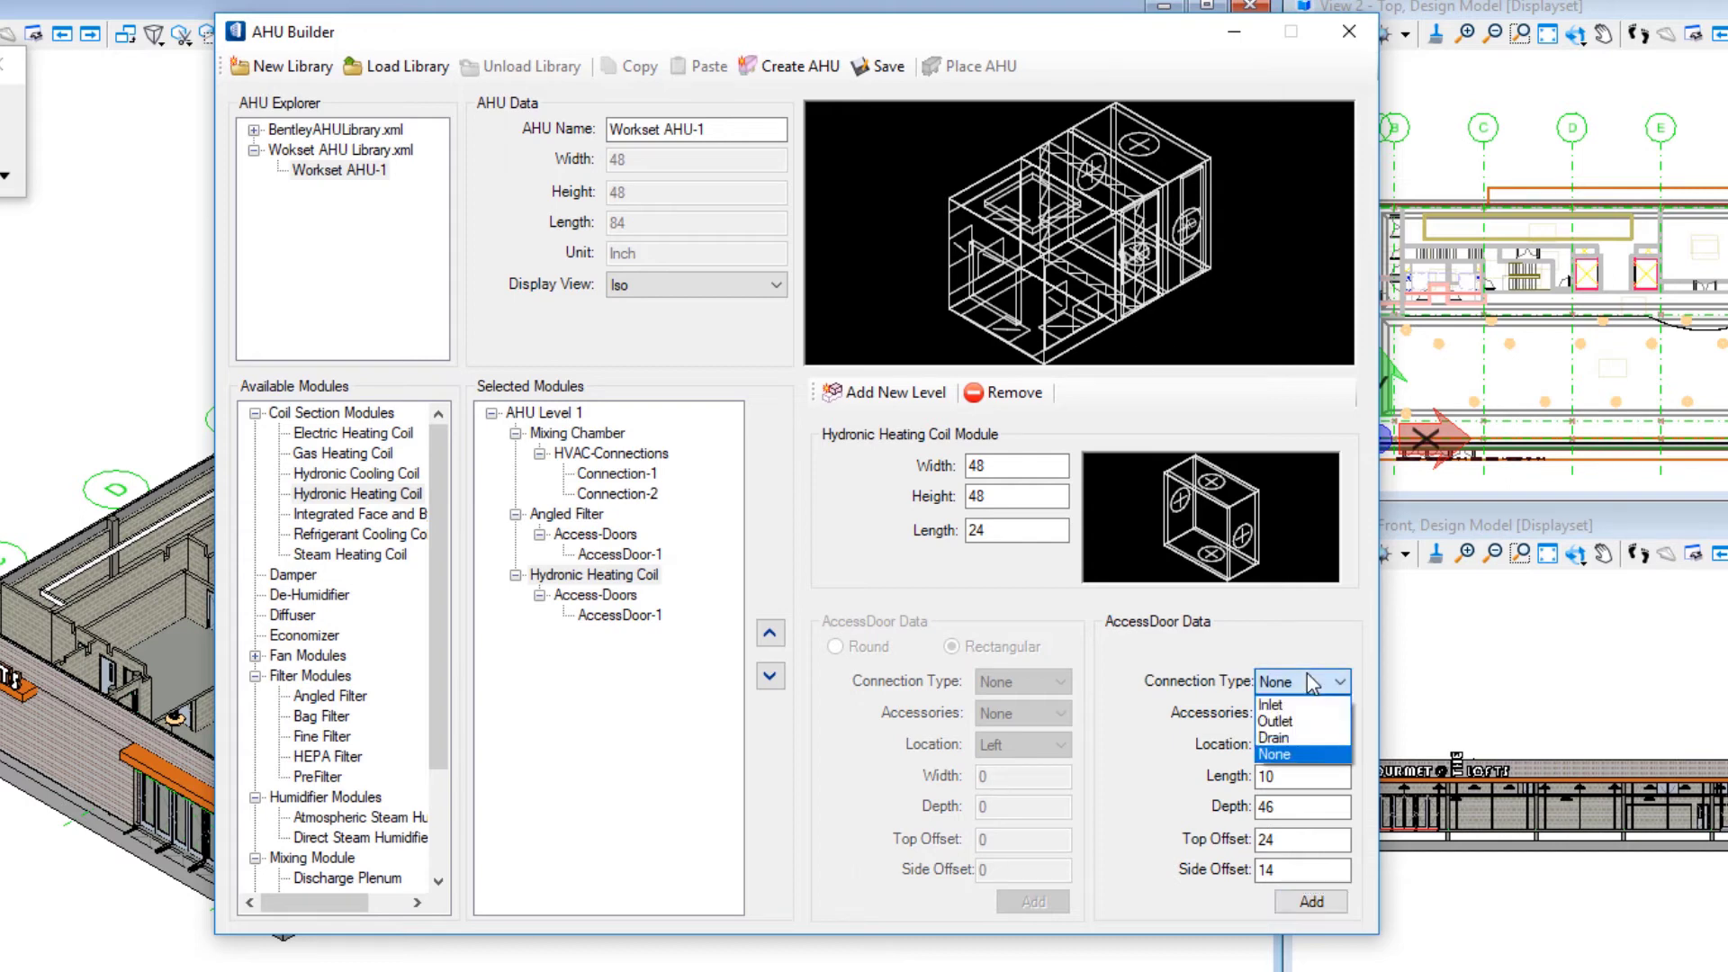
pyautogui.click(1282, 705)
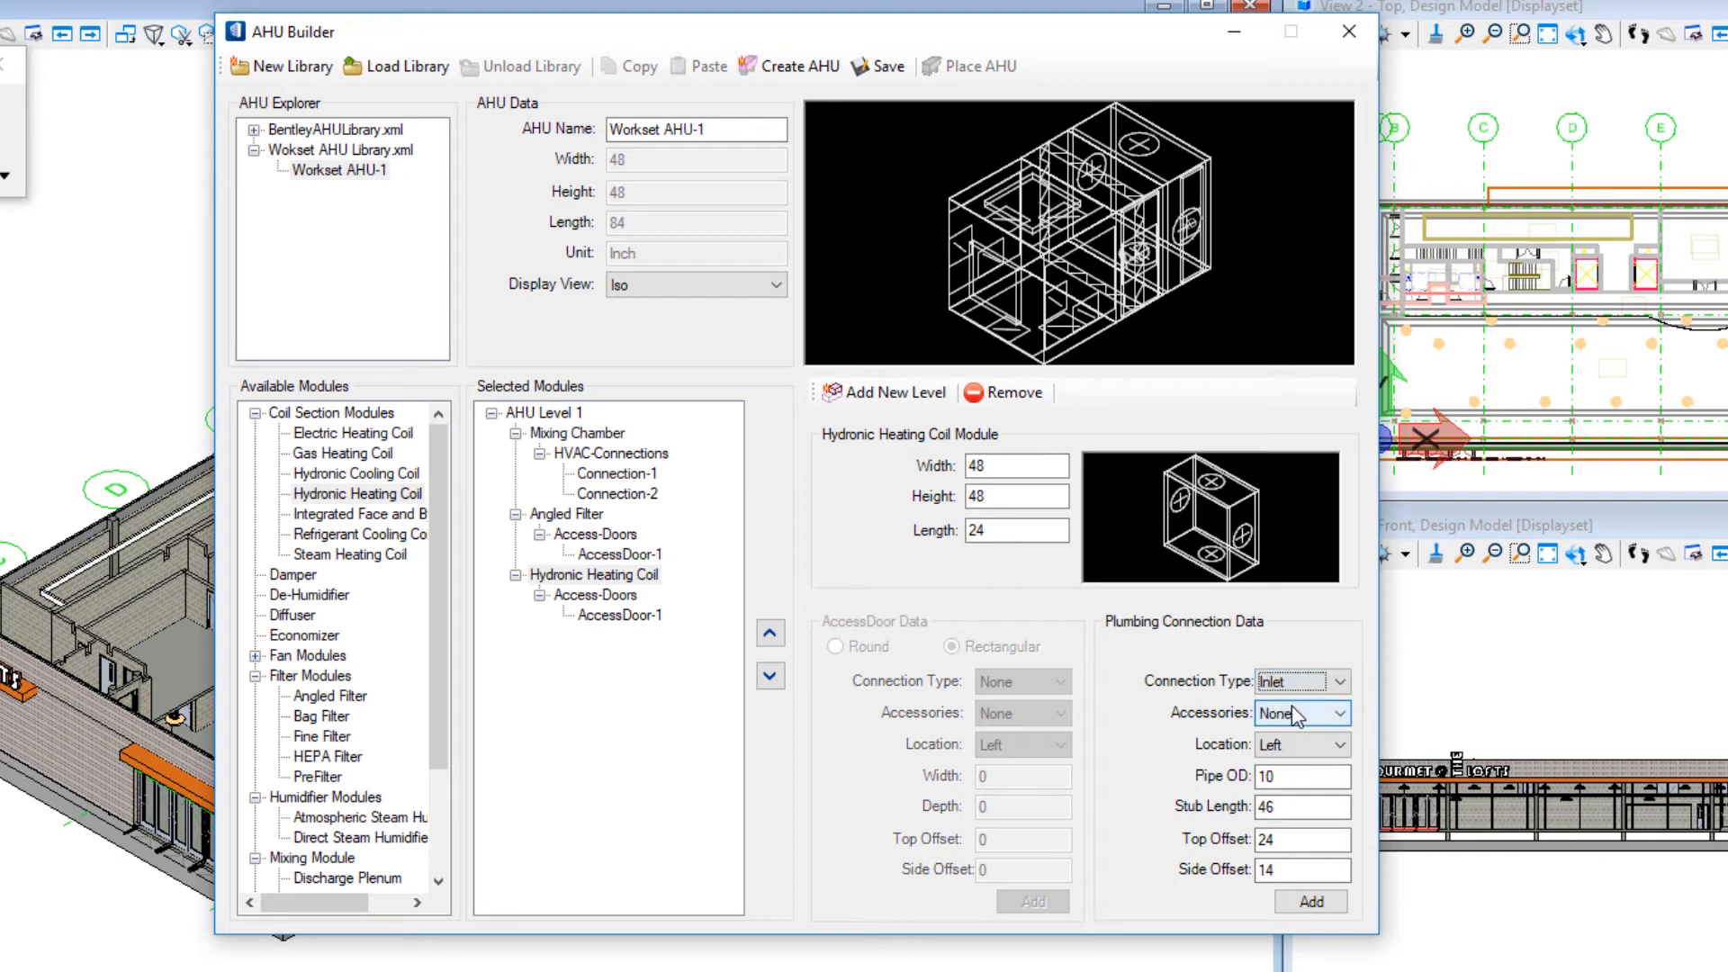
pyautogui.click(1296, 745)
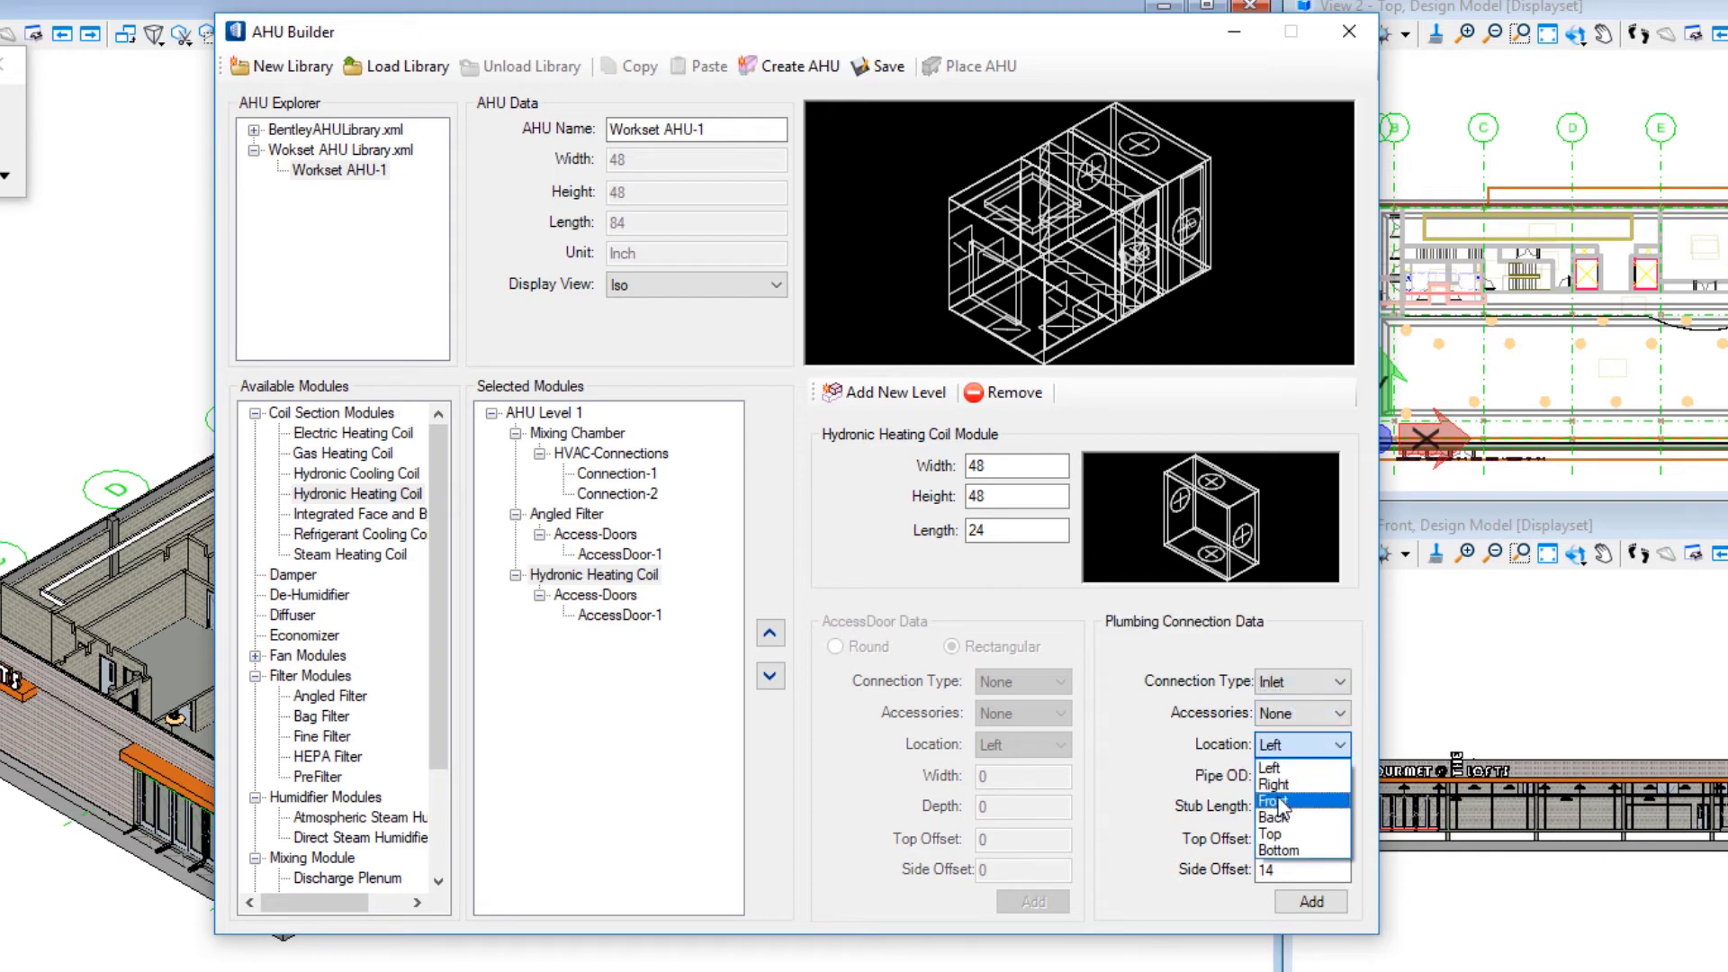
pyautogui.click(1283, 806)
pyautogui.press('Tab')
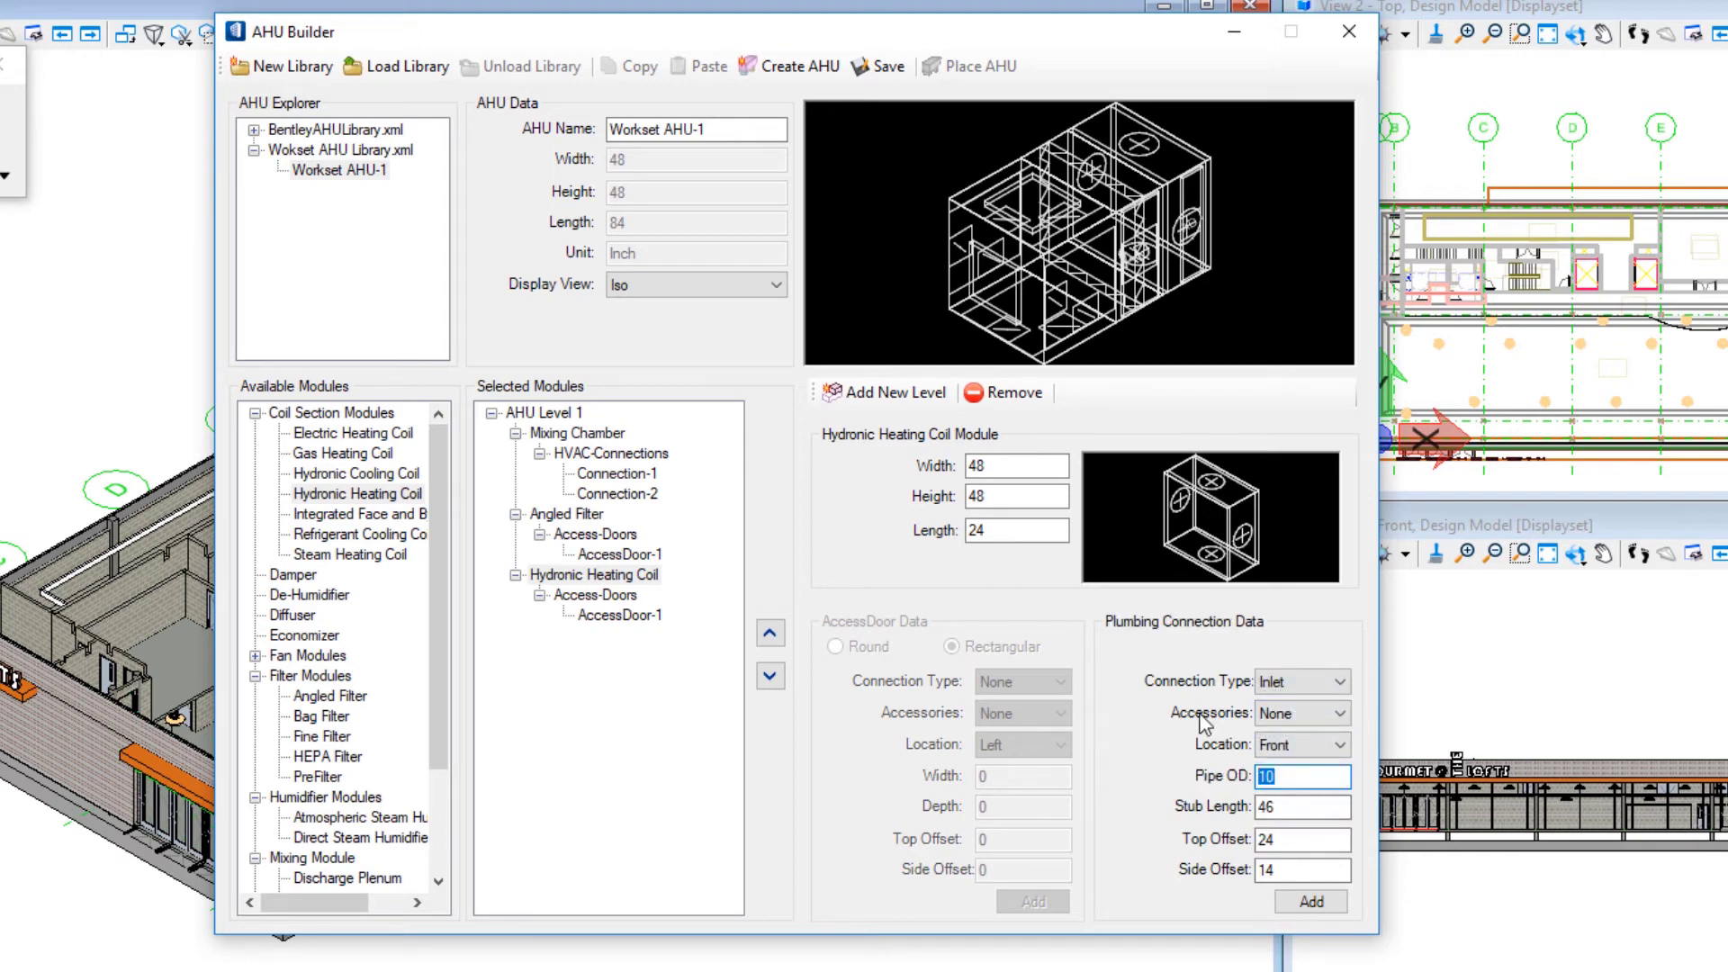
pyautogui.write('2')
pyautogui.press('Tab')
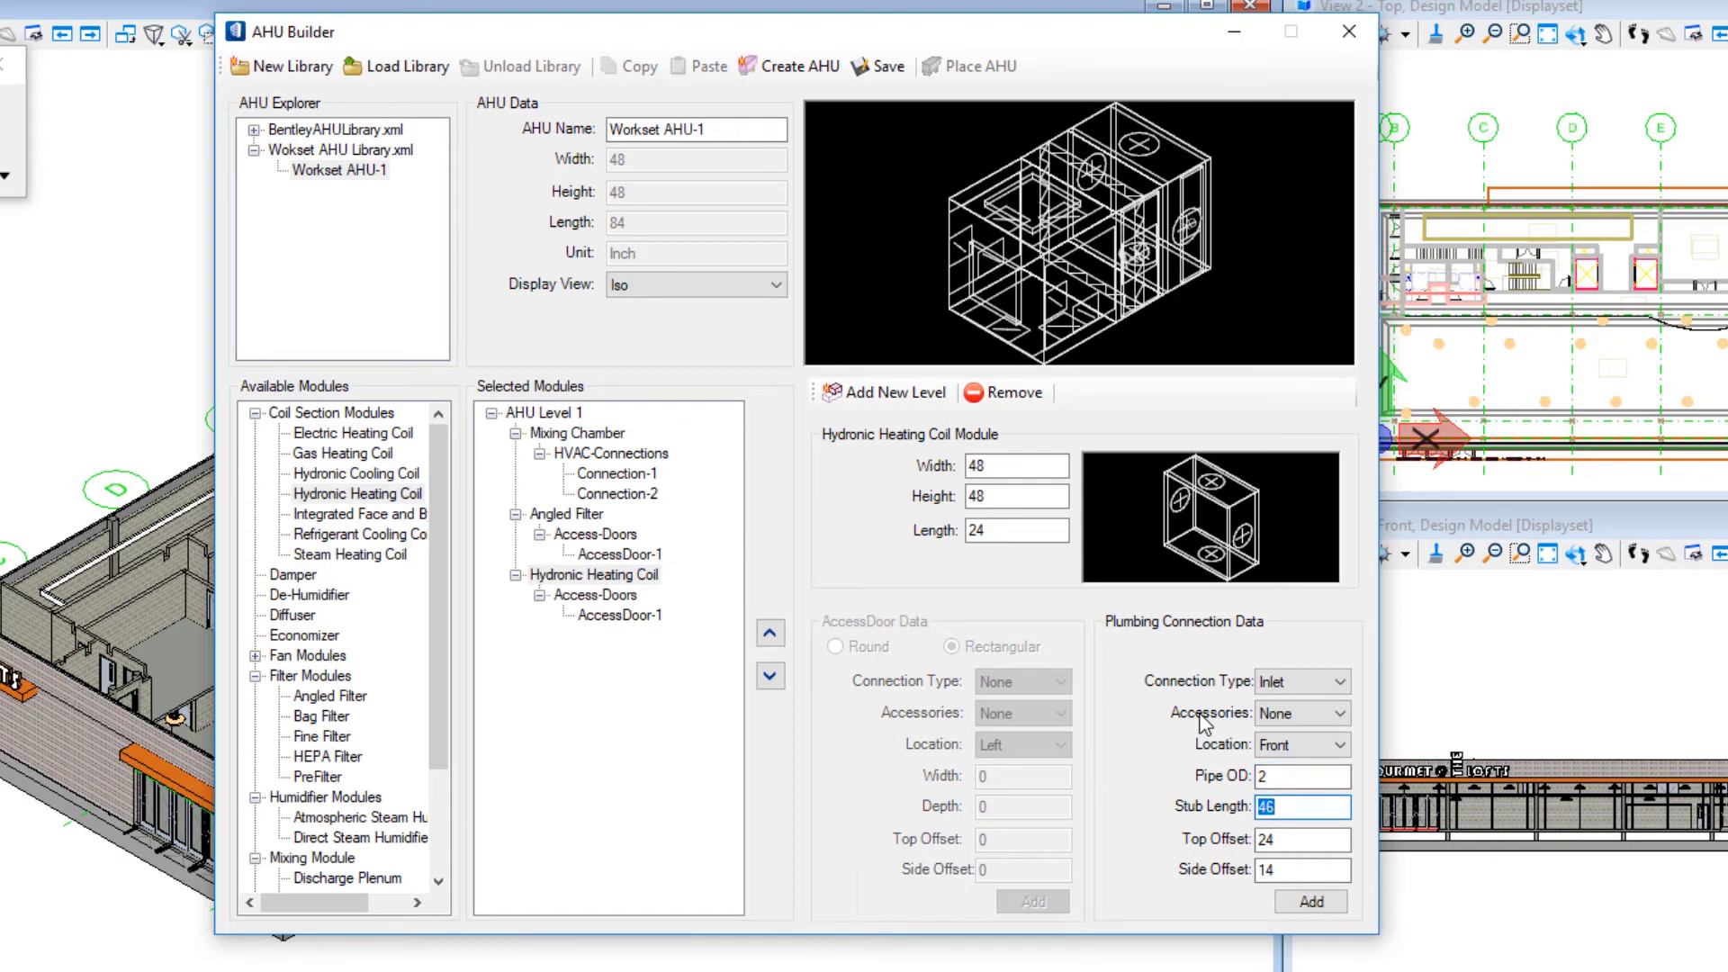
pyautogui.write('47')
pyautogui.press('BackSpace')
pyautogui.press('Tab')
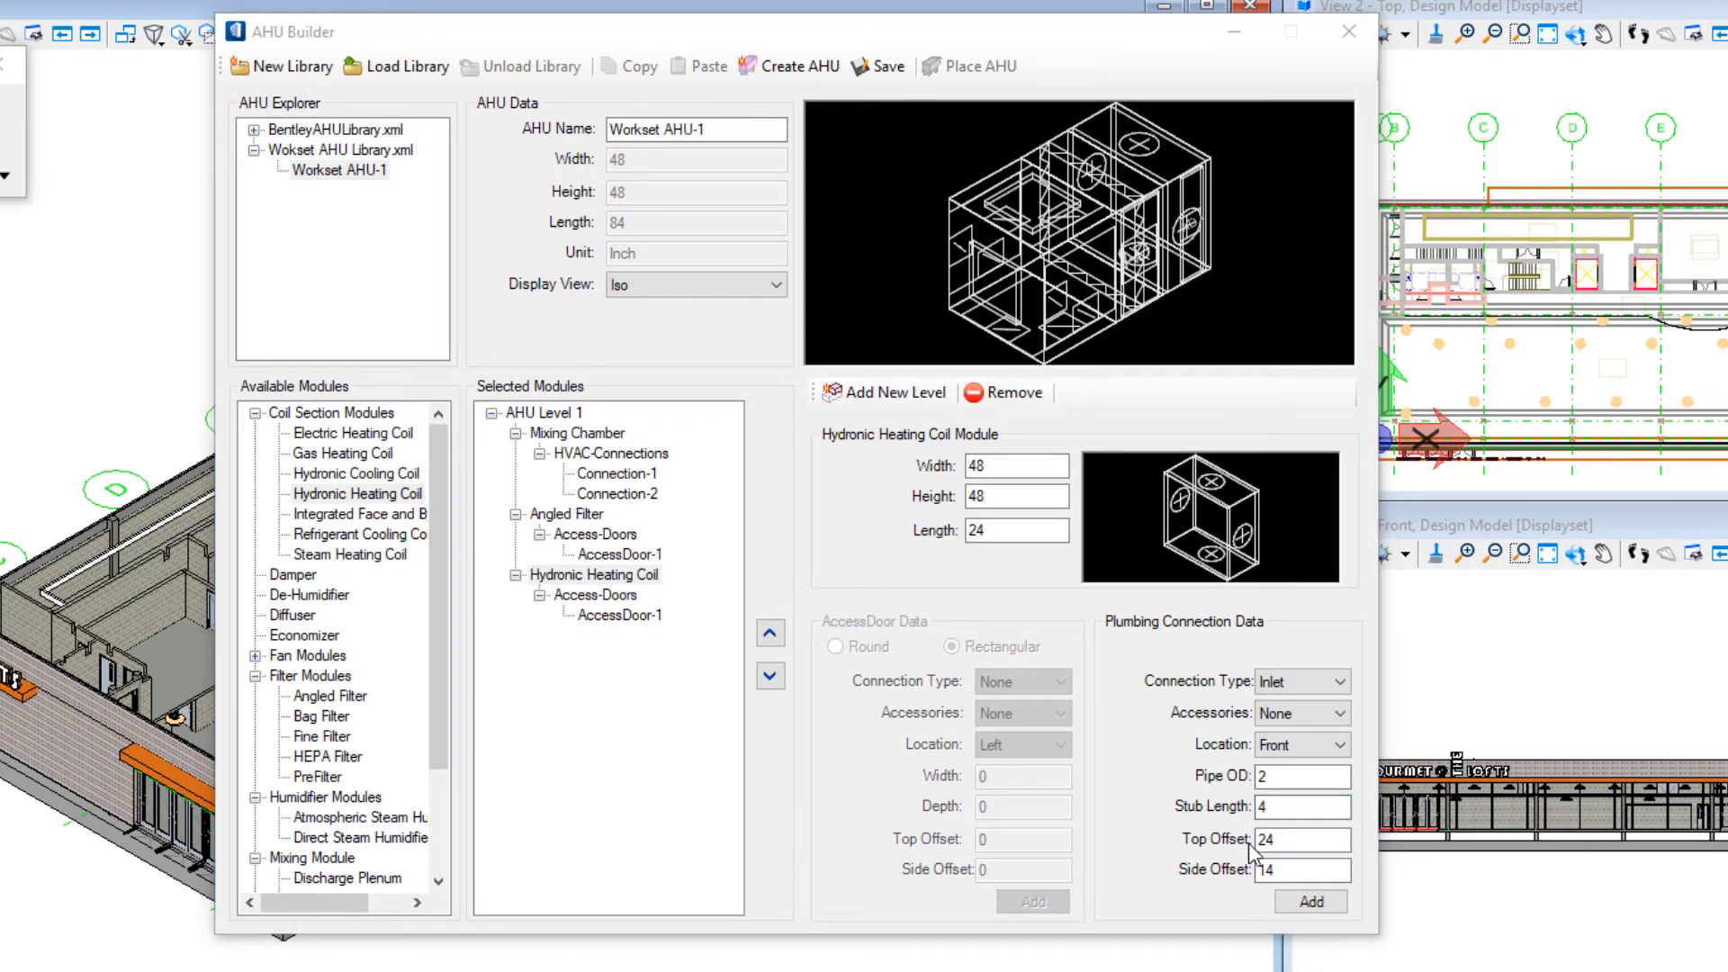
# - Set the heating coil inlet's top offset to 6 and side offset to 4, and add the connection
pyautogui.click(1277, 839)
pyautogui.doubleClick(1276, 840)
pyautogui.write('6')
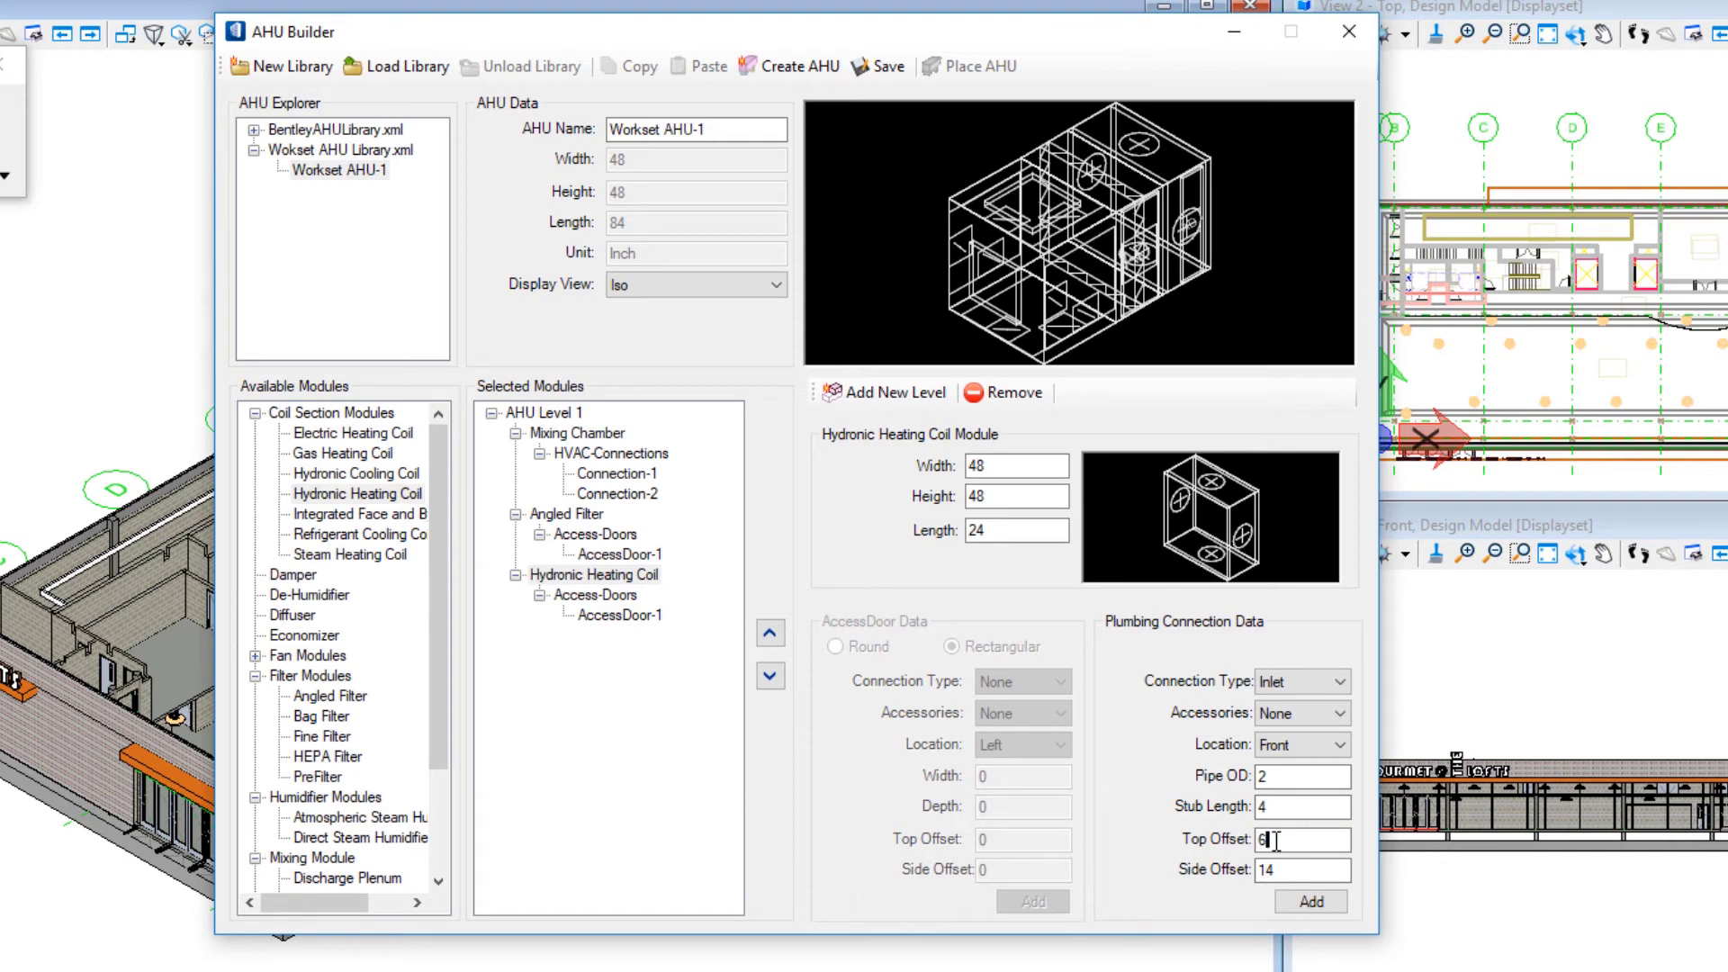
pyautogui.press('Tab')
pyautogui.write('4')
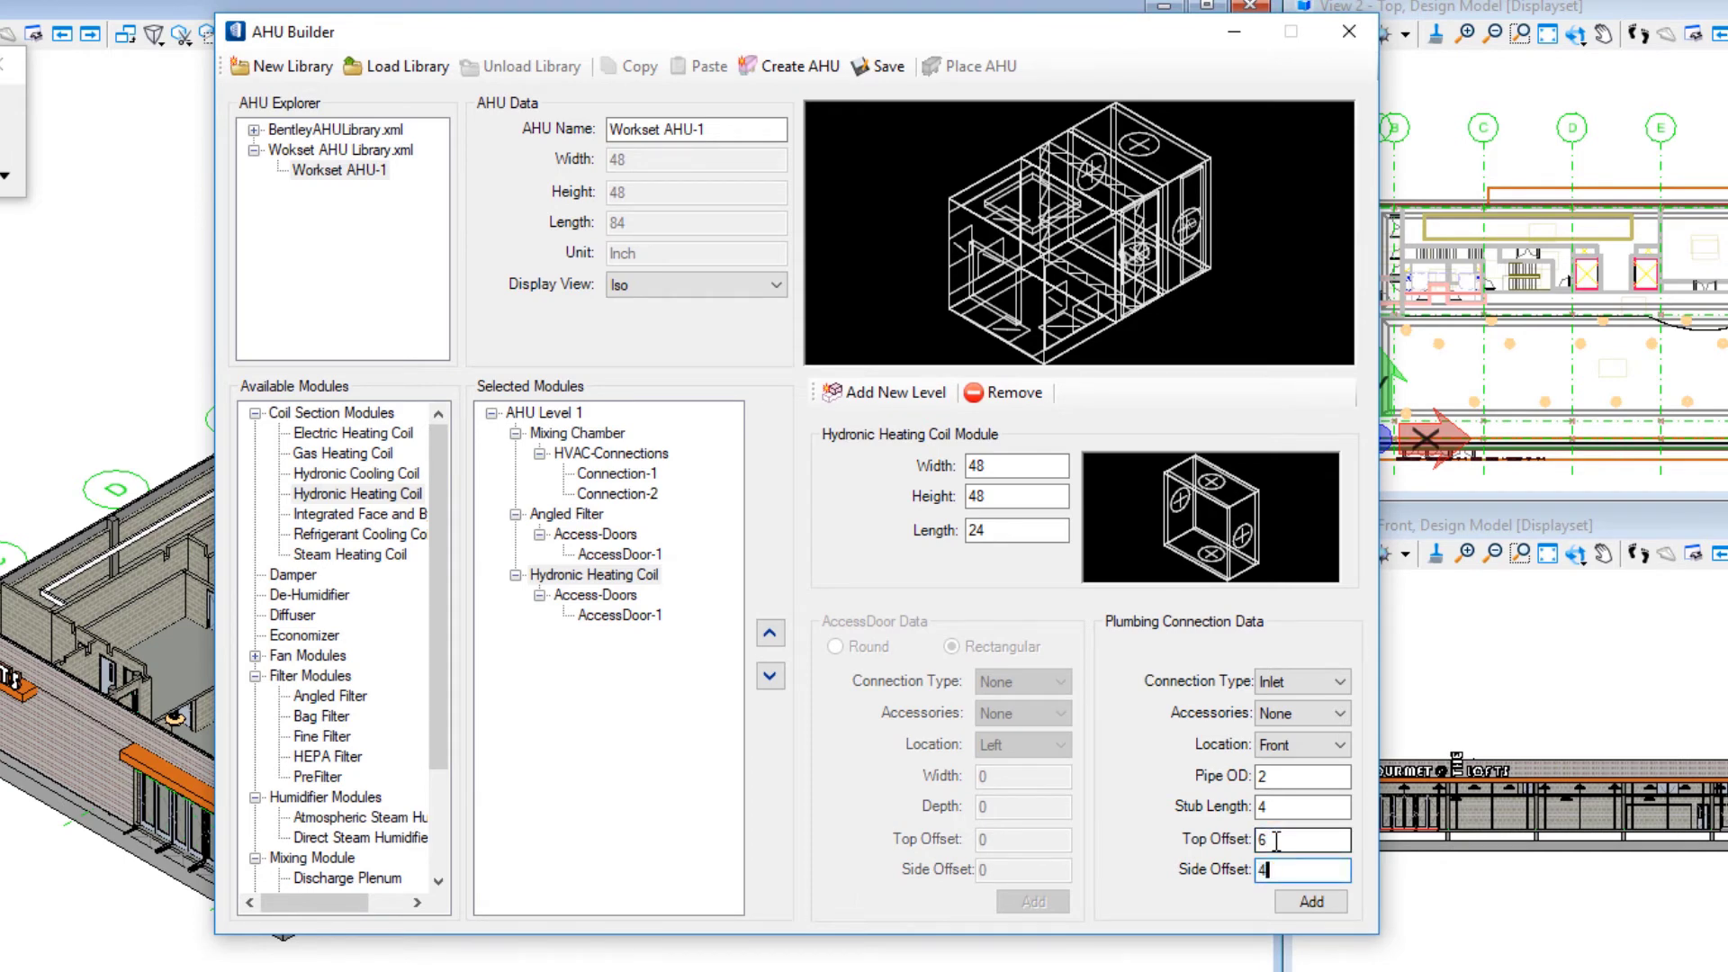
pyautogui.click(1316, 904)
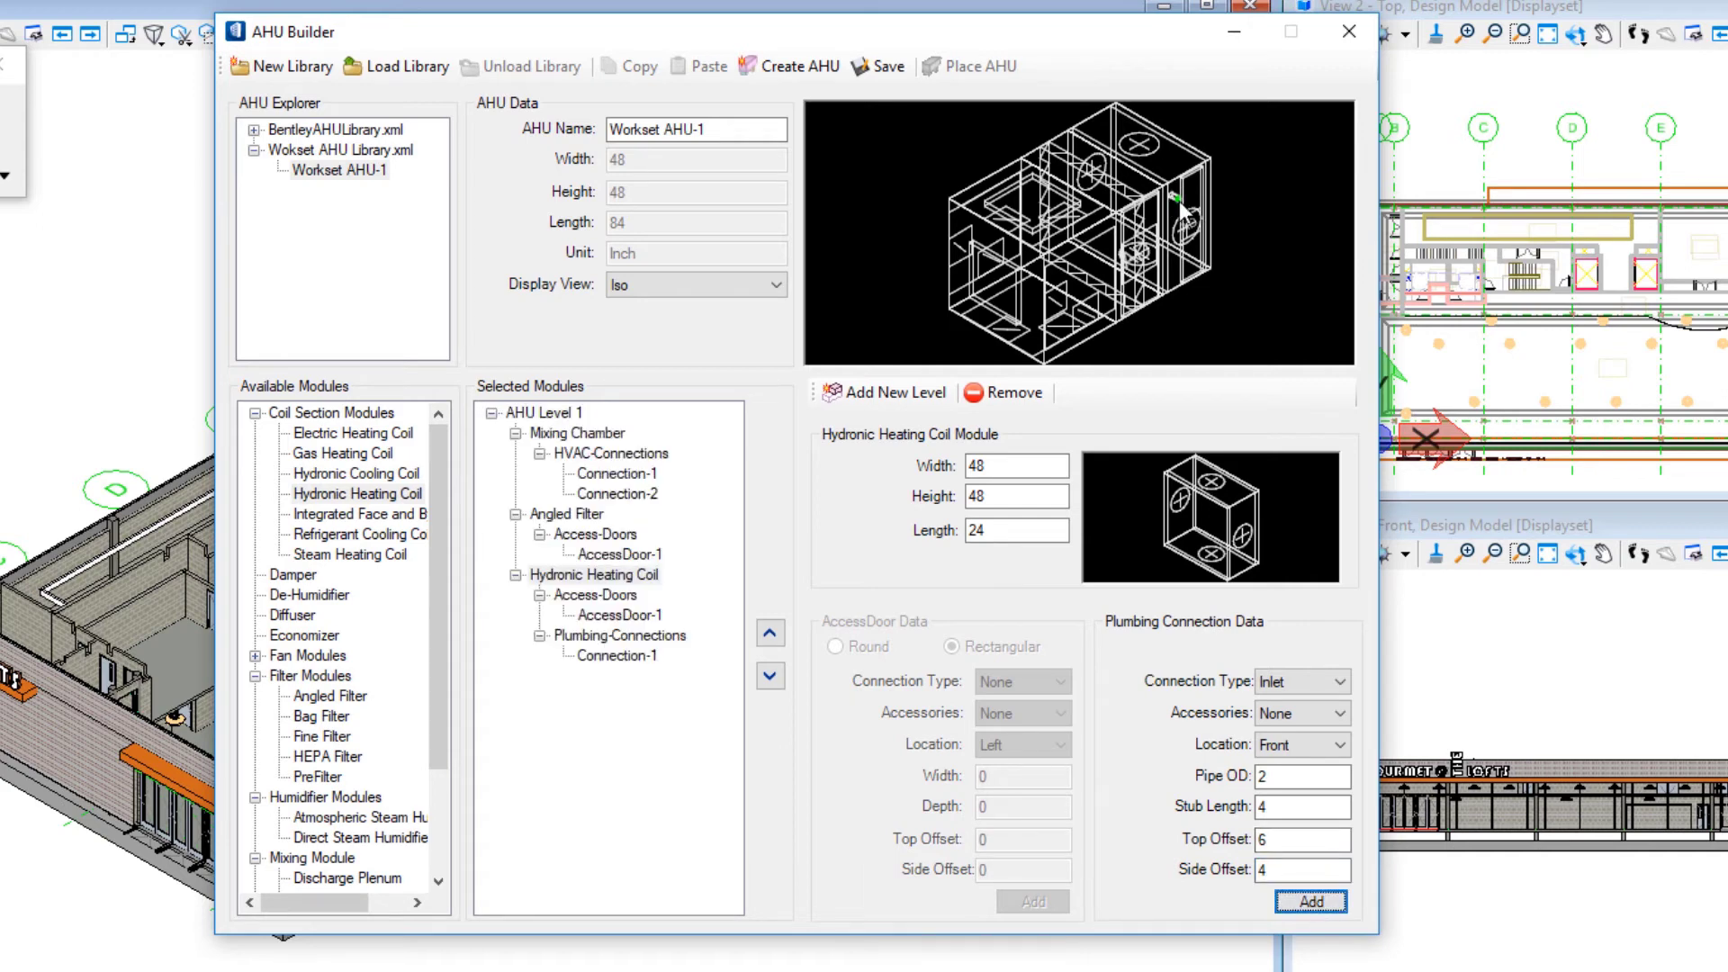
# - Add an Outlet plumbing connection to the heating coil with top offset 42, keeping the inlet's other settings
pyautogui.click(1309, 681)
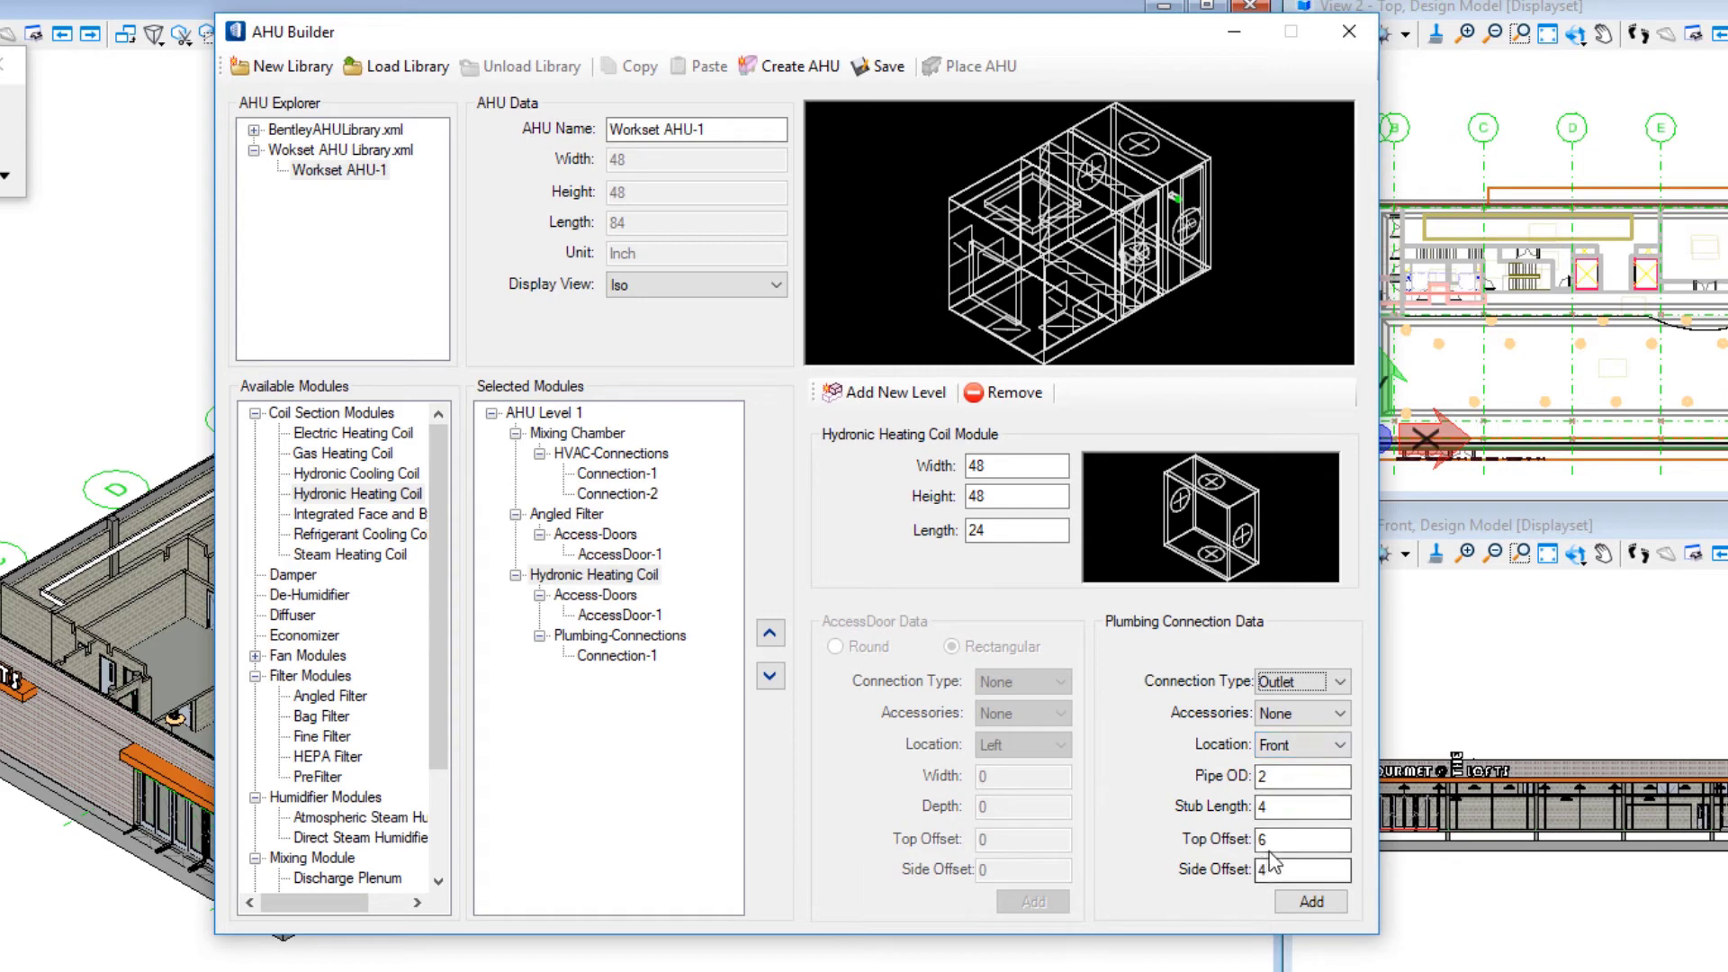
pyautogui.click(1265, 839)
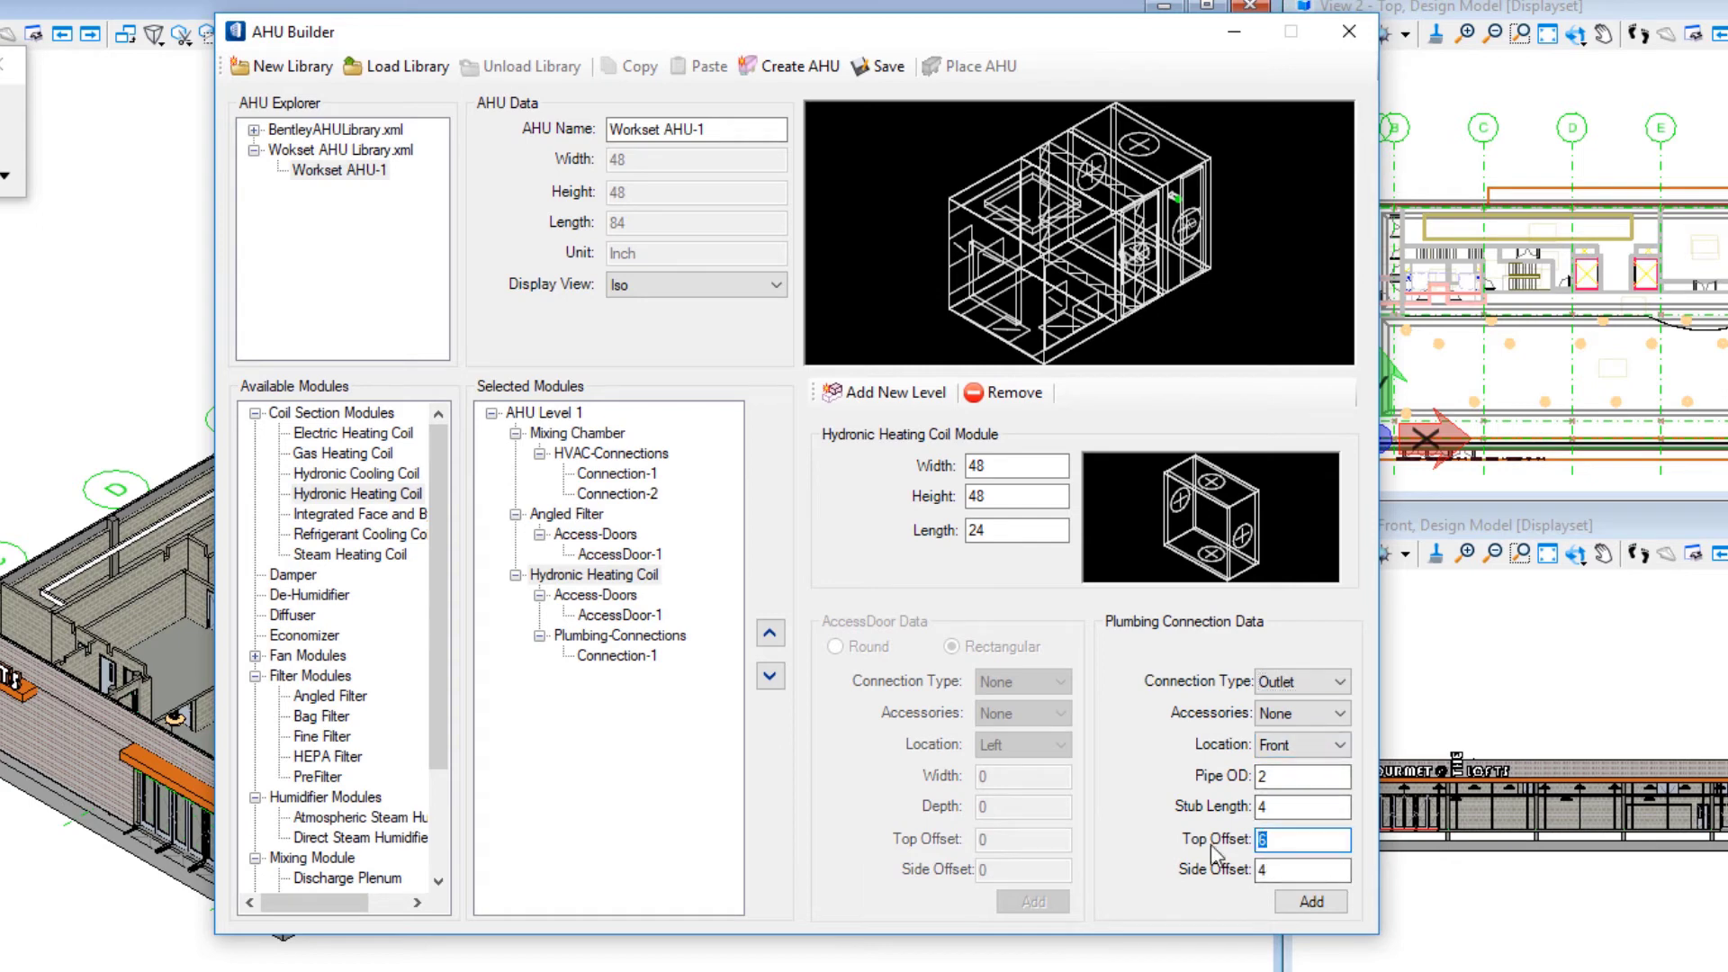
pyautogui.write('42')
pyautogui.click(1313, 900)
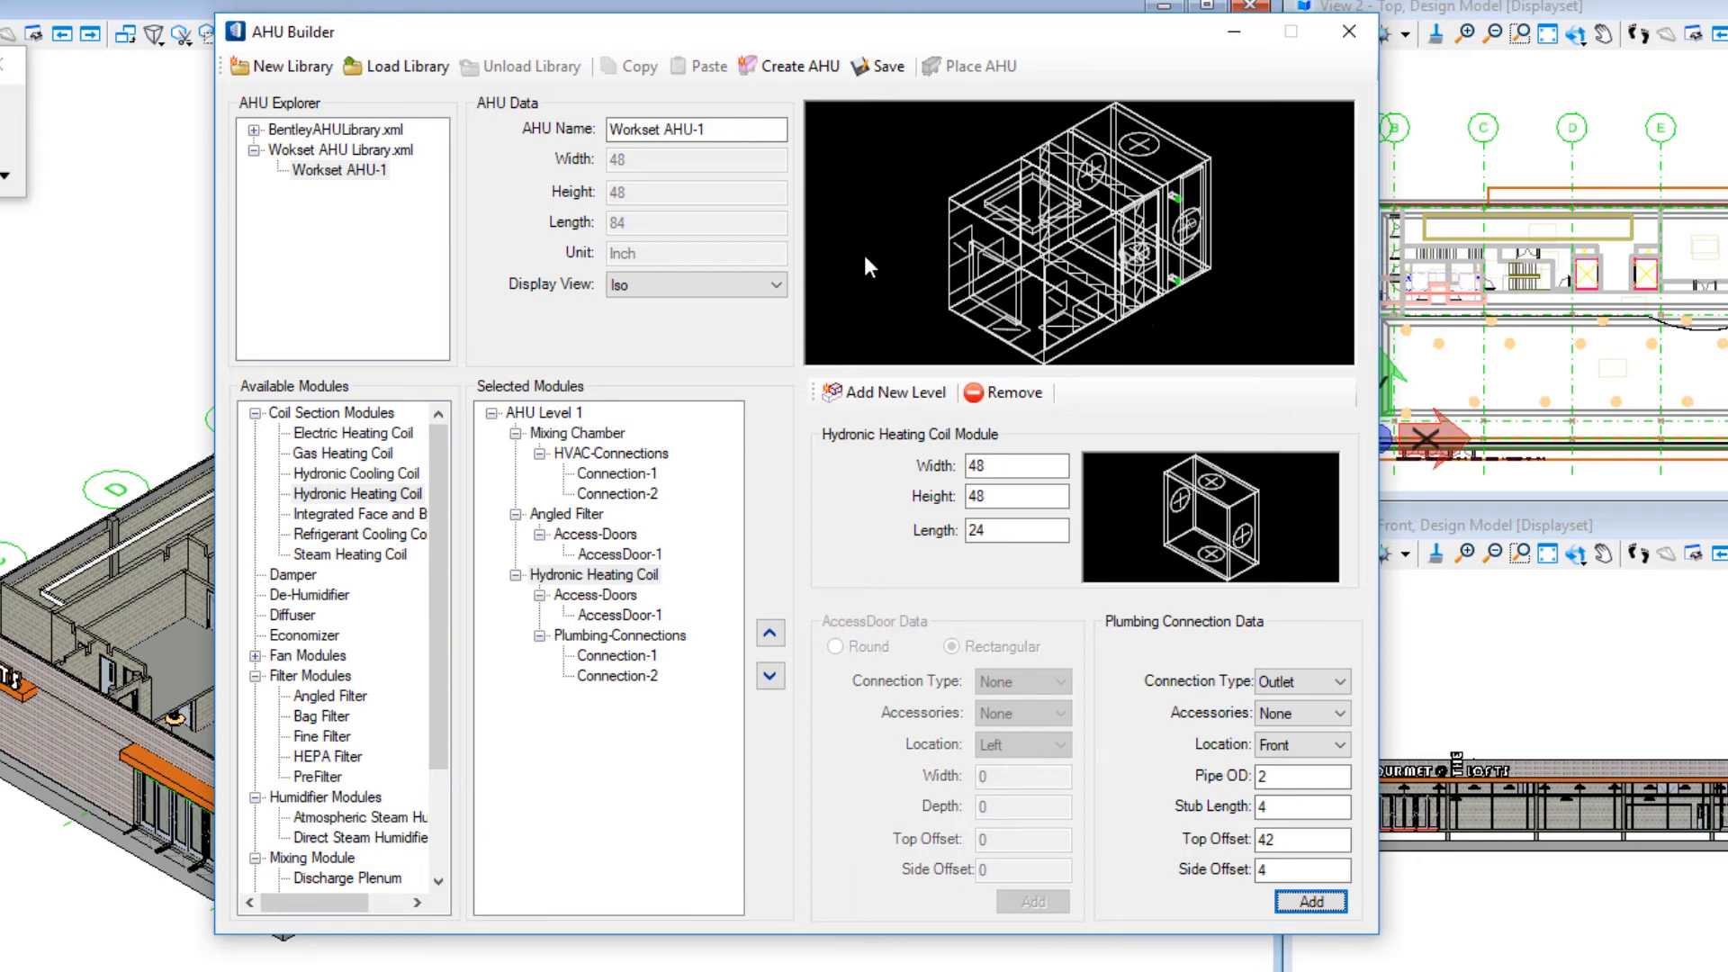
# - Add a Hydronic Cooling Coil module and configure it with connection type None and an Access Door accessory
pyautogui.doubleClick(326, 475)
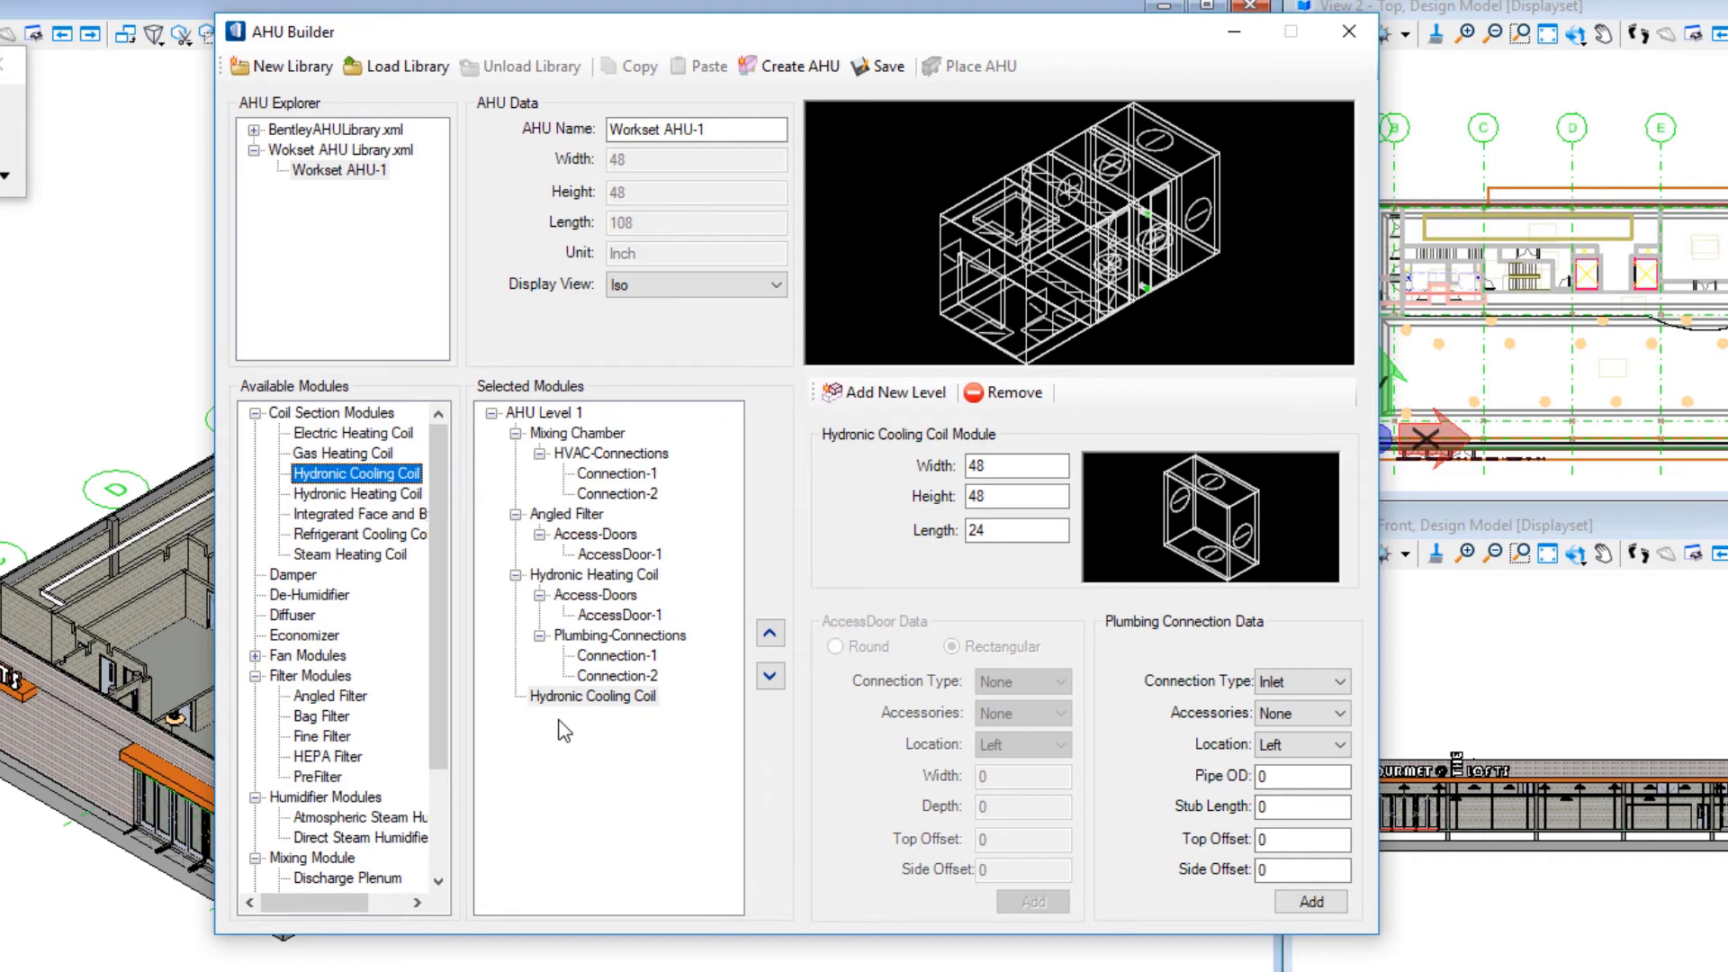
pyautogui.click(1314, 689)
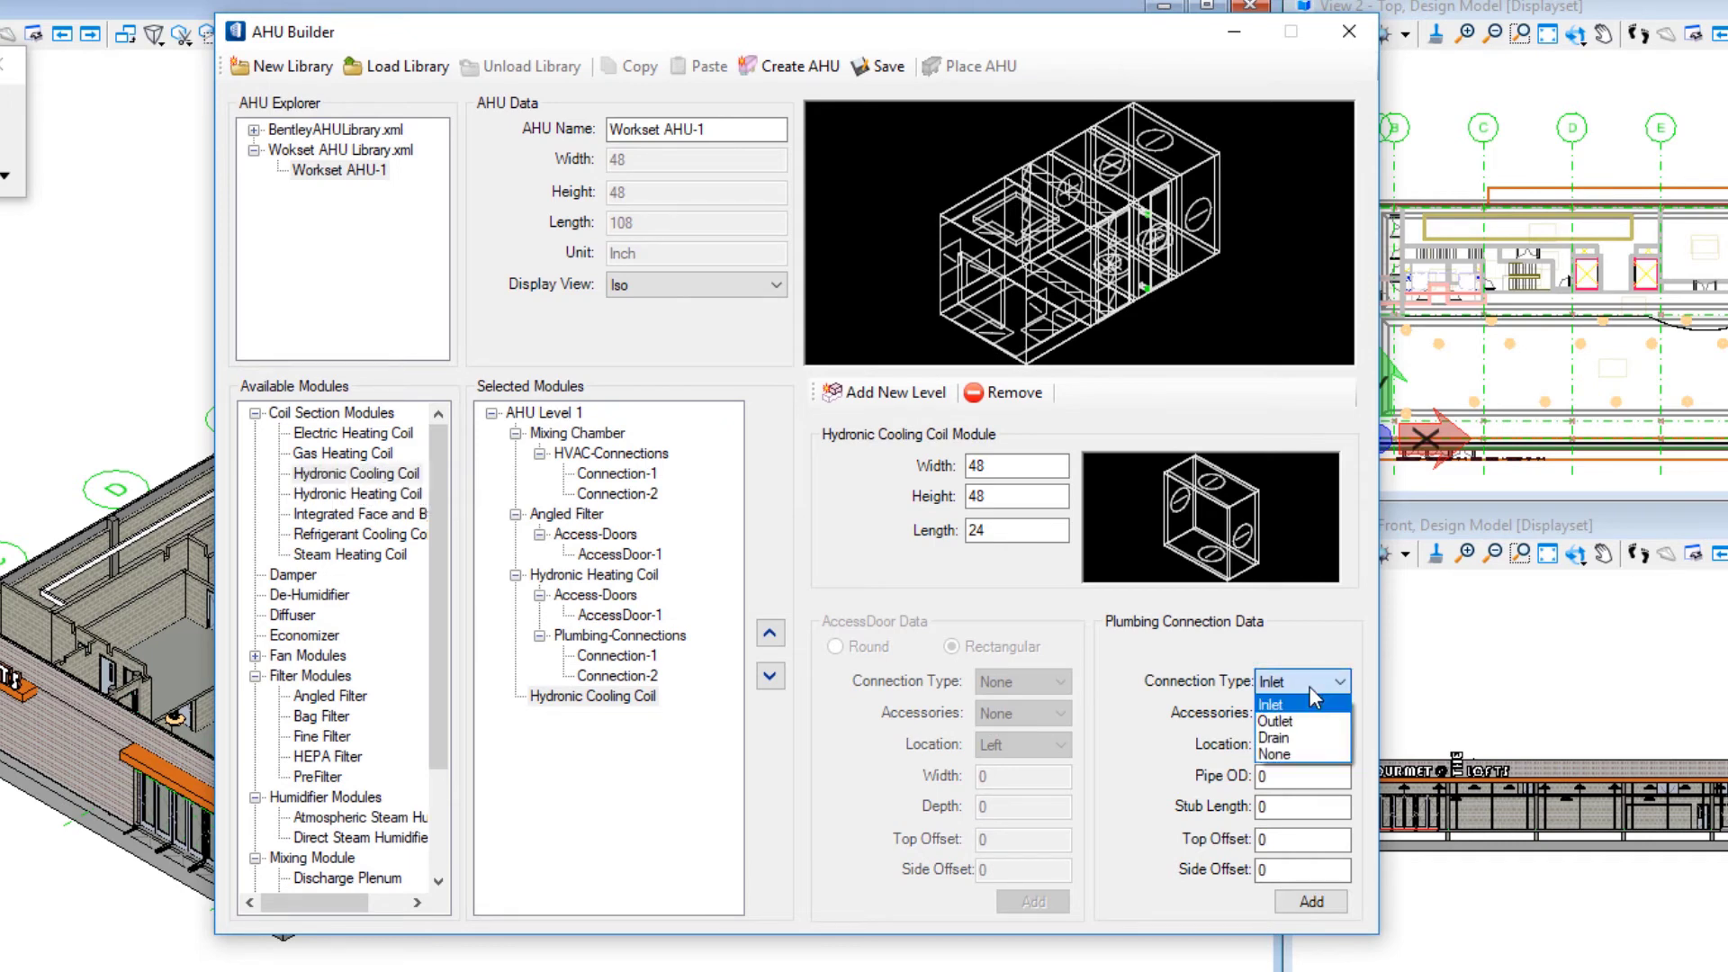
pyautogui.click(1296, 754)
pyautogui.click(1301, 713)
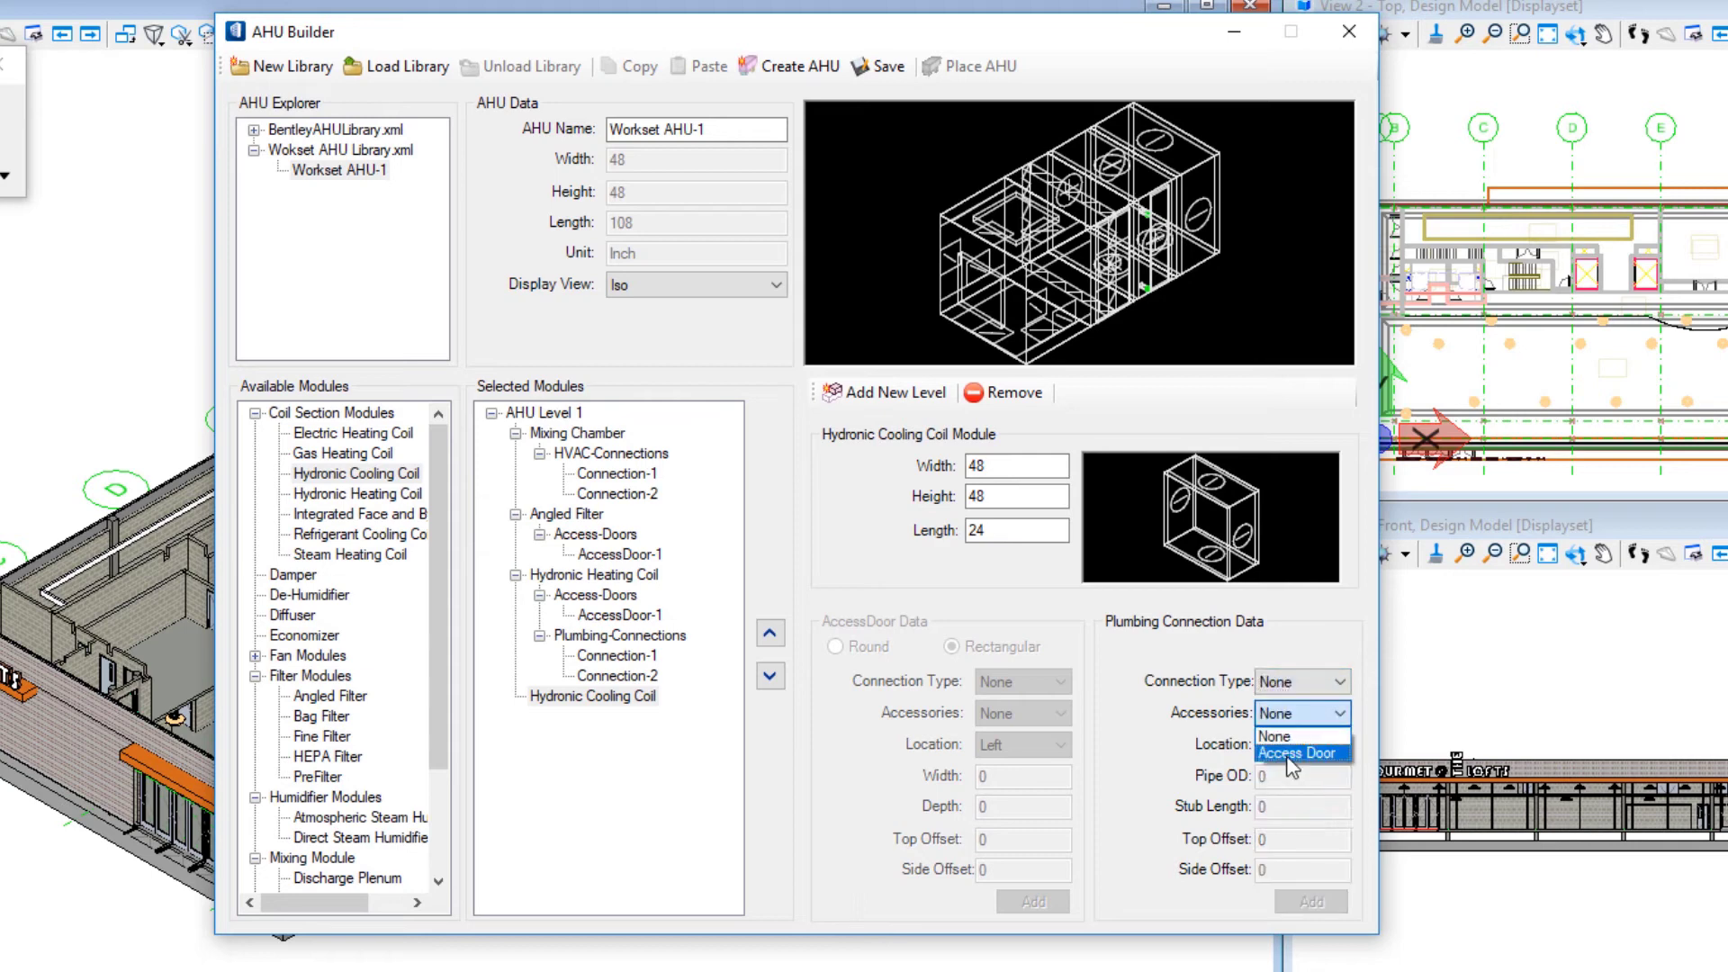
pyautogui.click(1289, 756)
# - Set the cooling coil's access door to length 10, depth 46, top offset 24 and side offset 14, and add it
pyautogui.click(1278, 776)
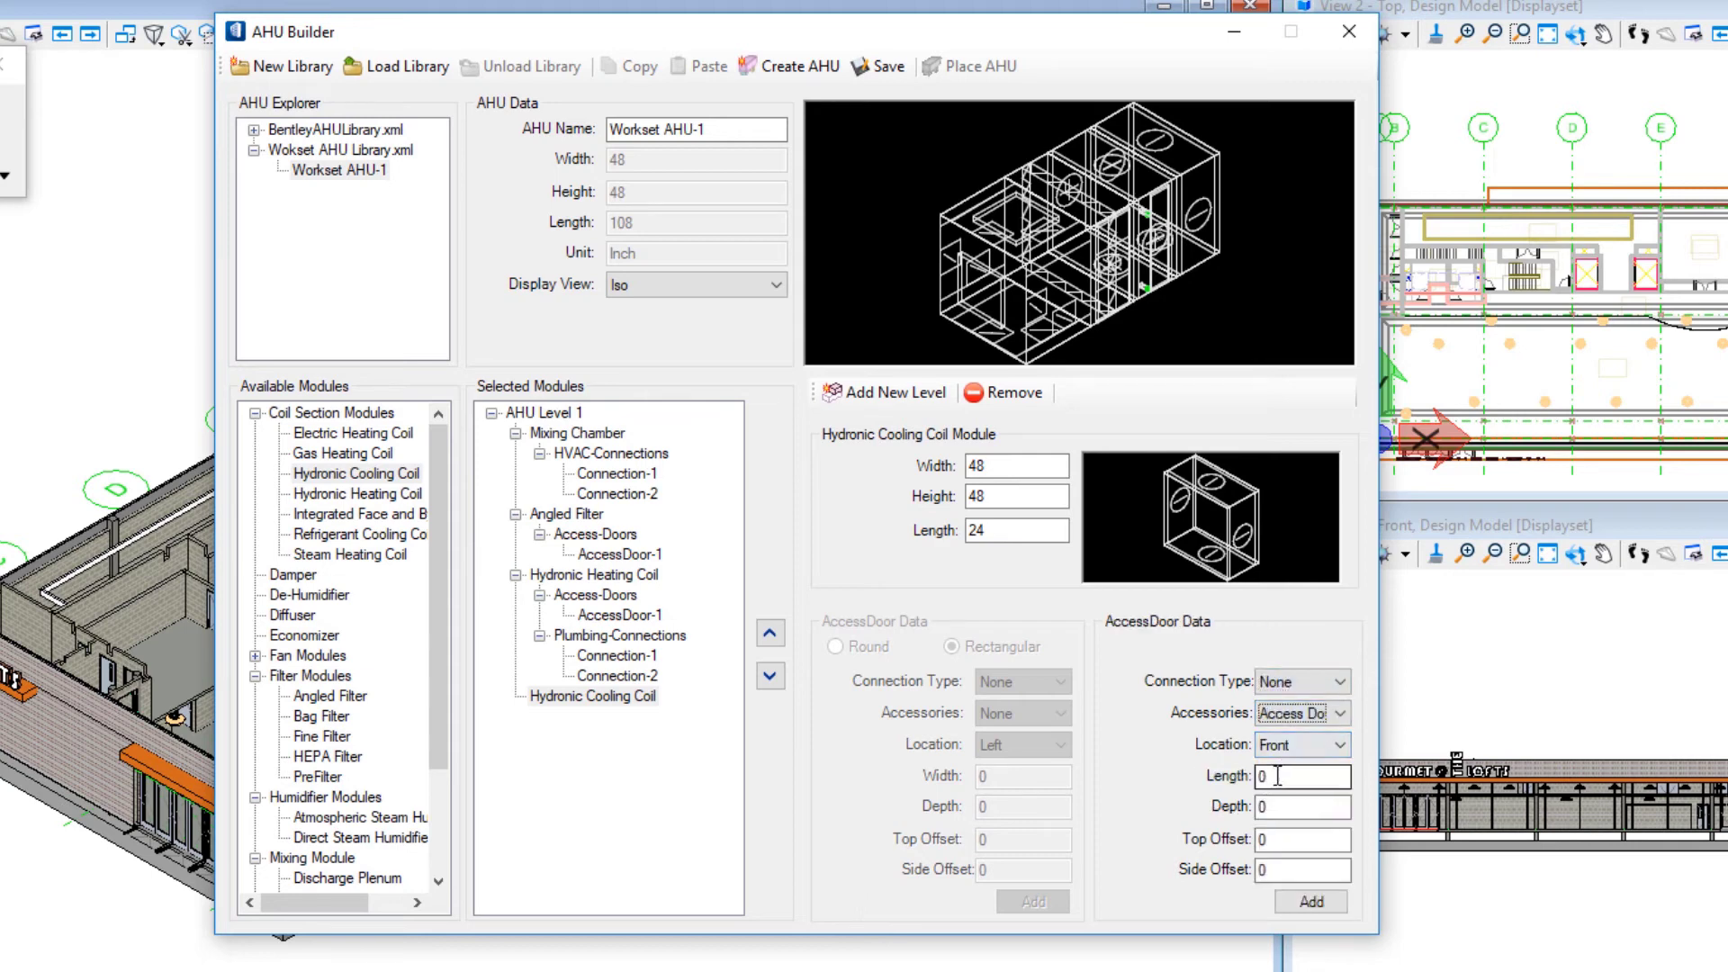
pyautogui.click(1278, 776)
pyautogui.write('10')
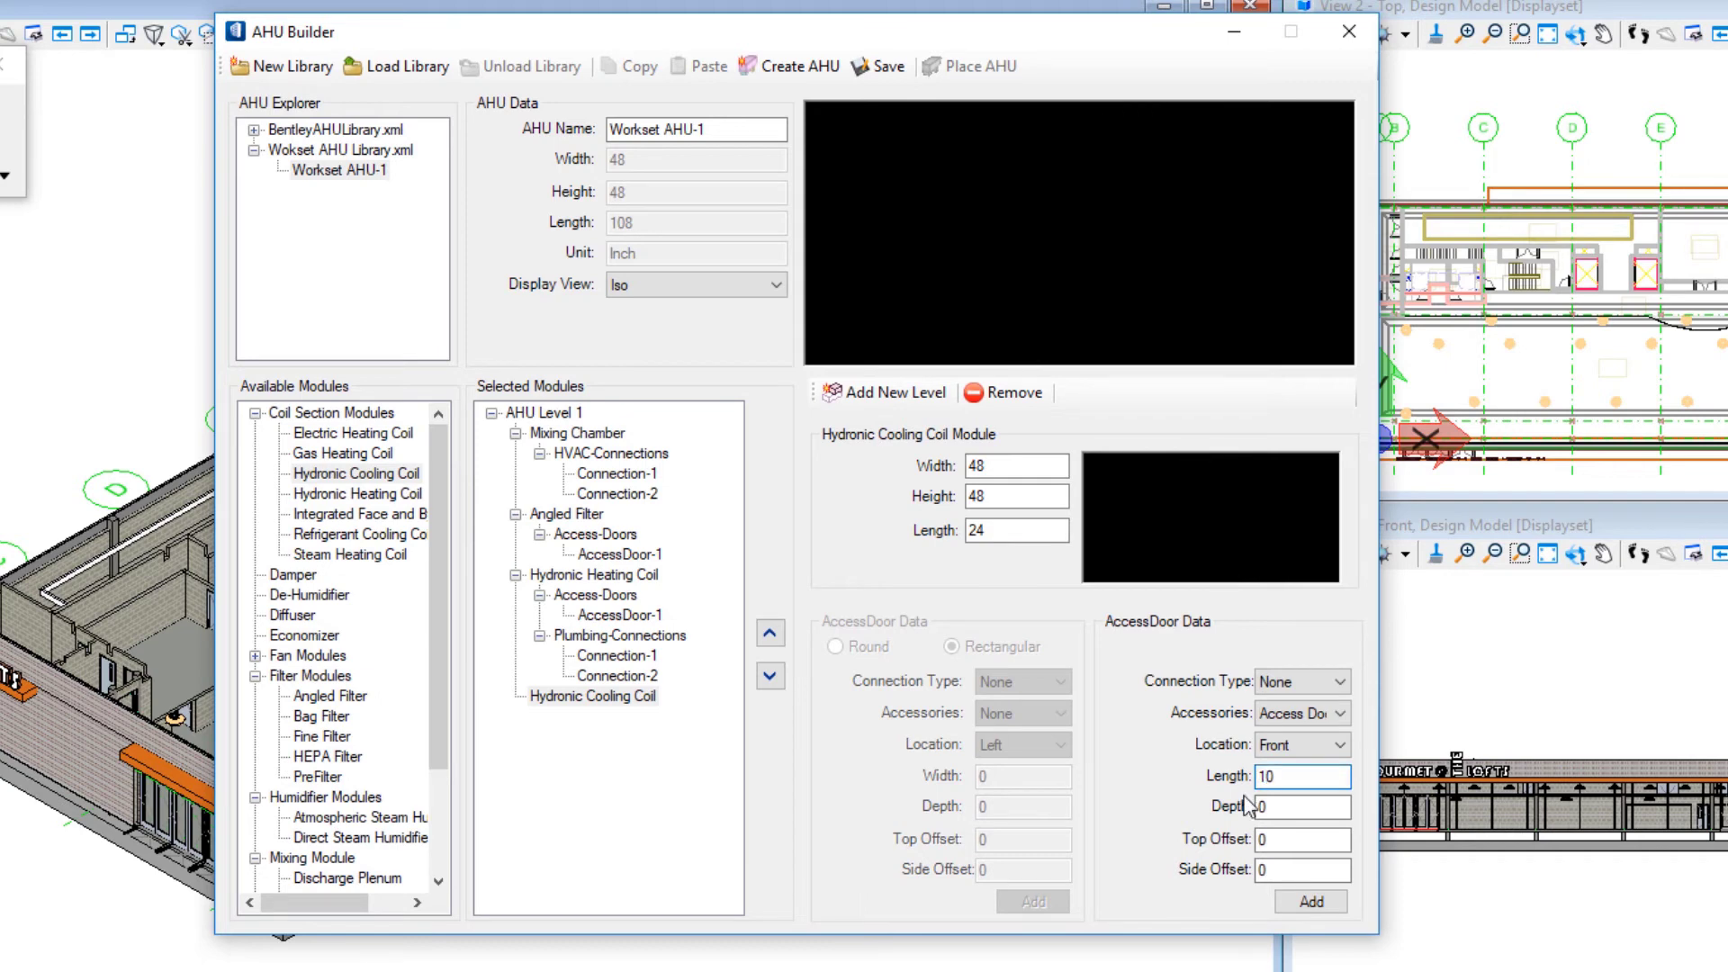
pyautogui.press('Tab')
pyautogui.write('46')
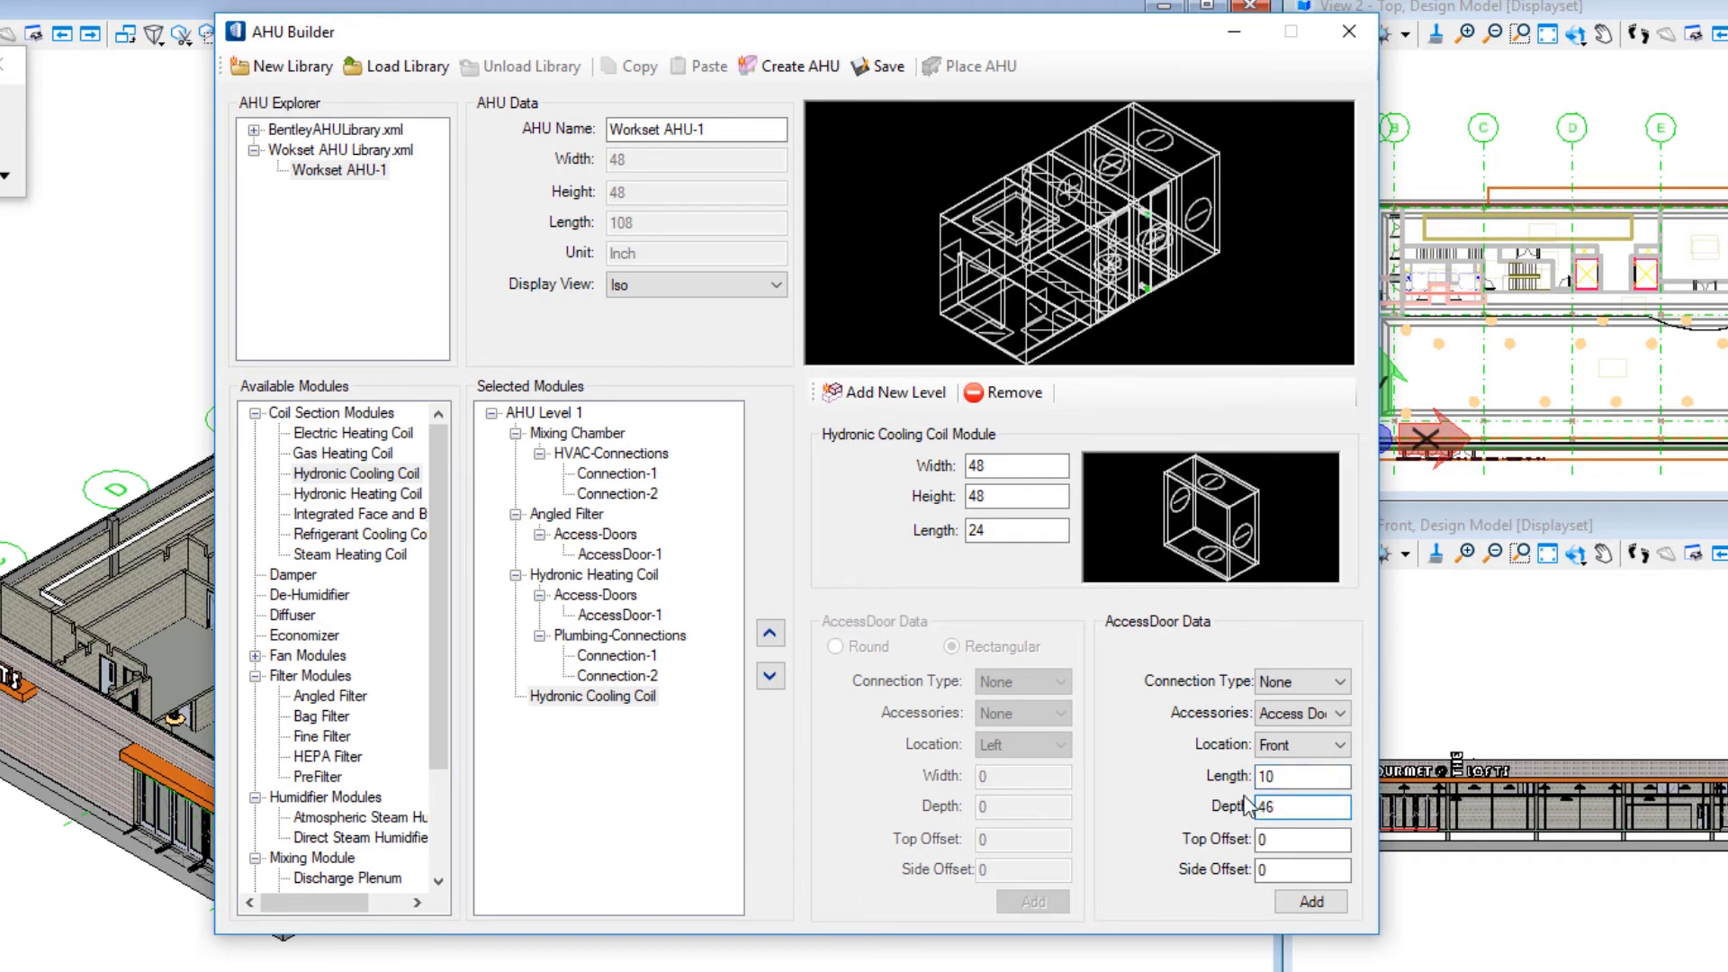
pyautogui.press('Tab')
pyautogui.write('24')
pyautogui.press('Tab')
pyautogui.write('14')
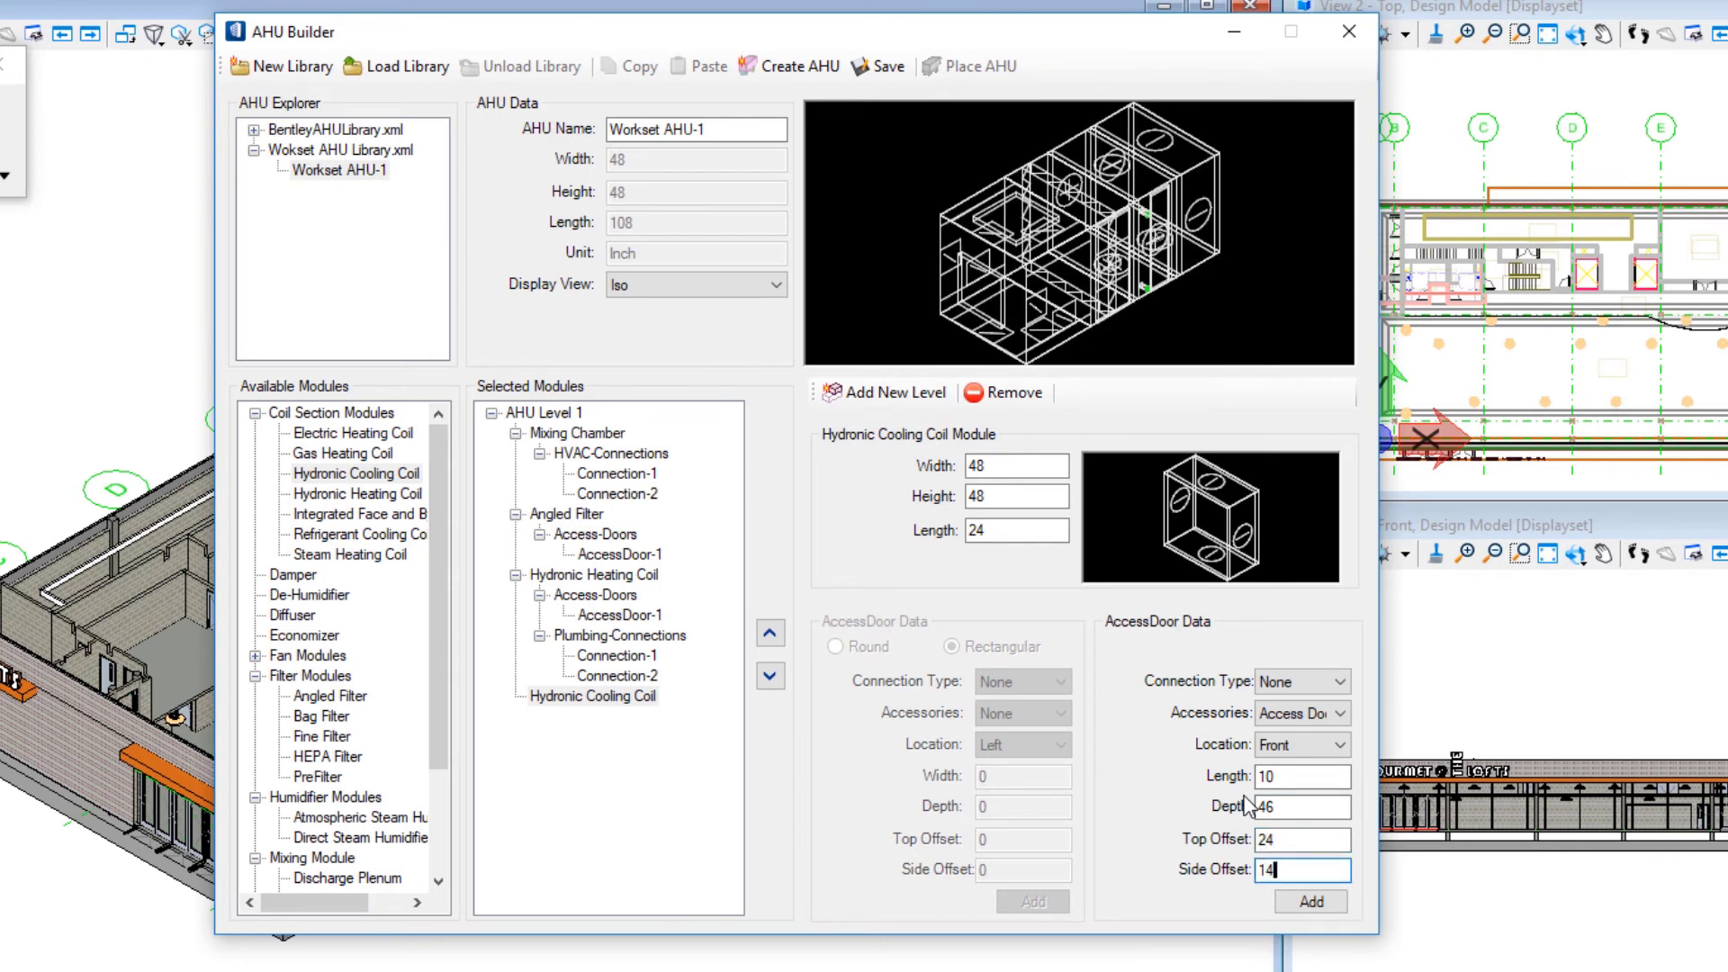
pyautogui.click(1311, 901)
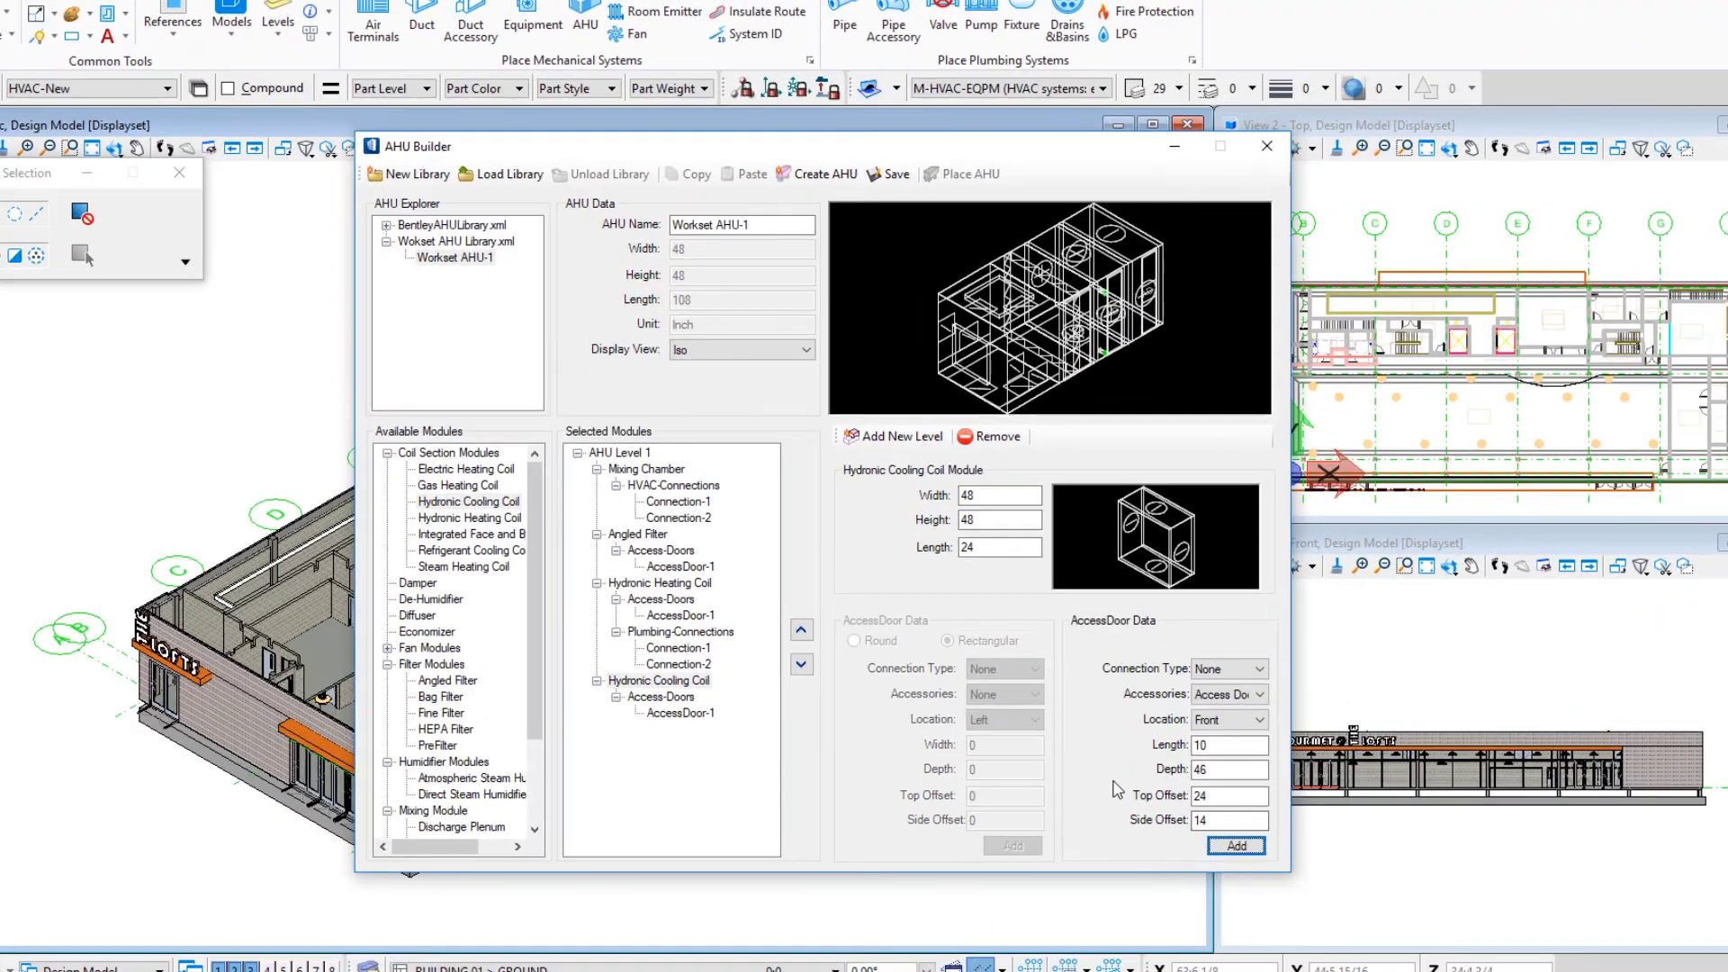
# - Configure an Inlet plumbing connection for the cooling coil at location Front, with pipe OD 2 and stub length 4
pyautogui.click(1296, 682)
pyautogui.click(1291, 712)
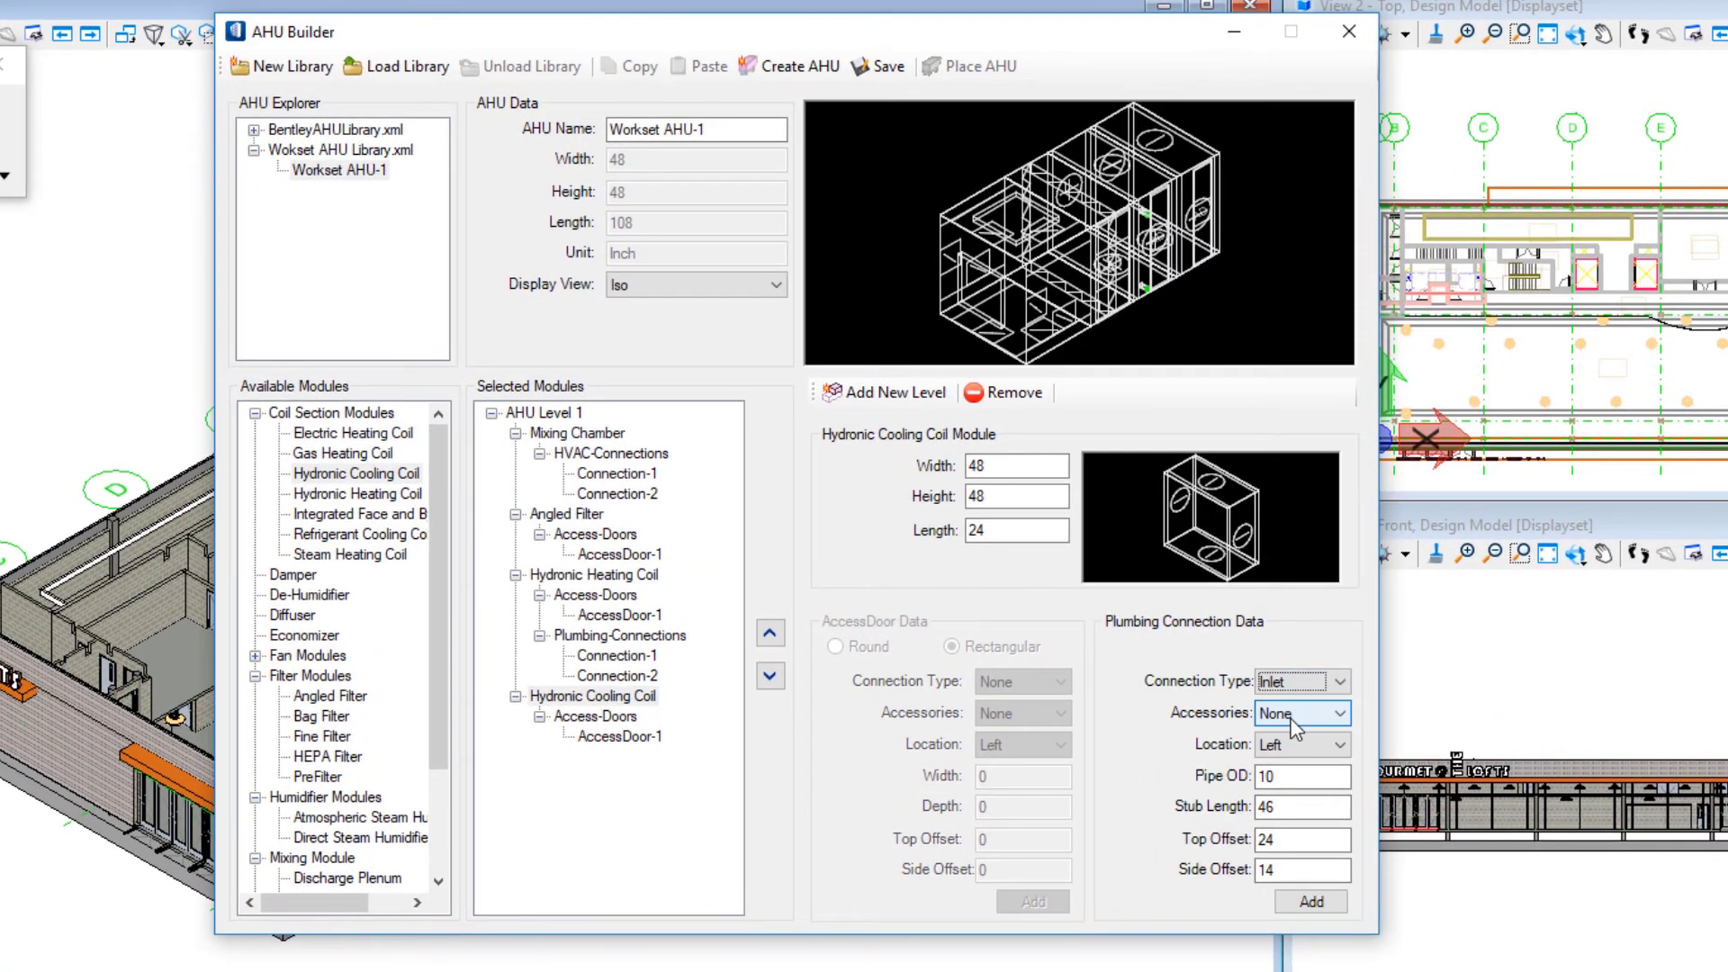
pyautogui.click(1296, 744)
pyautogui.click(1274, 800)
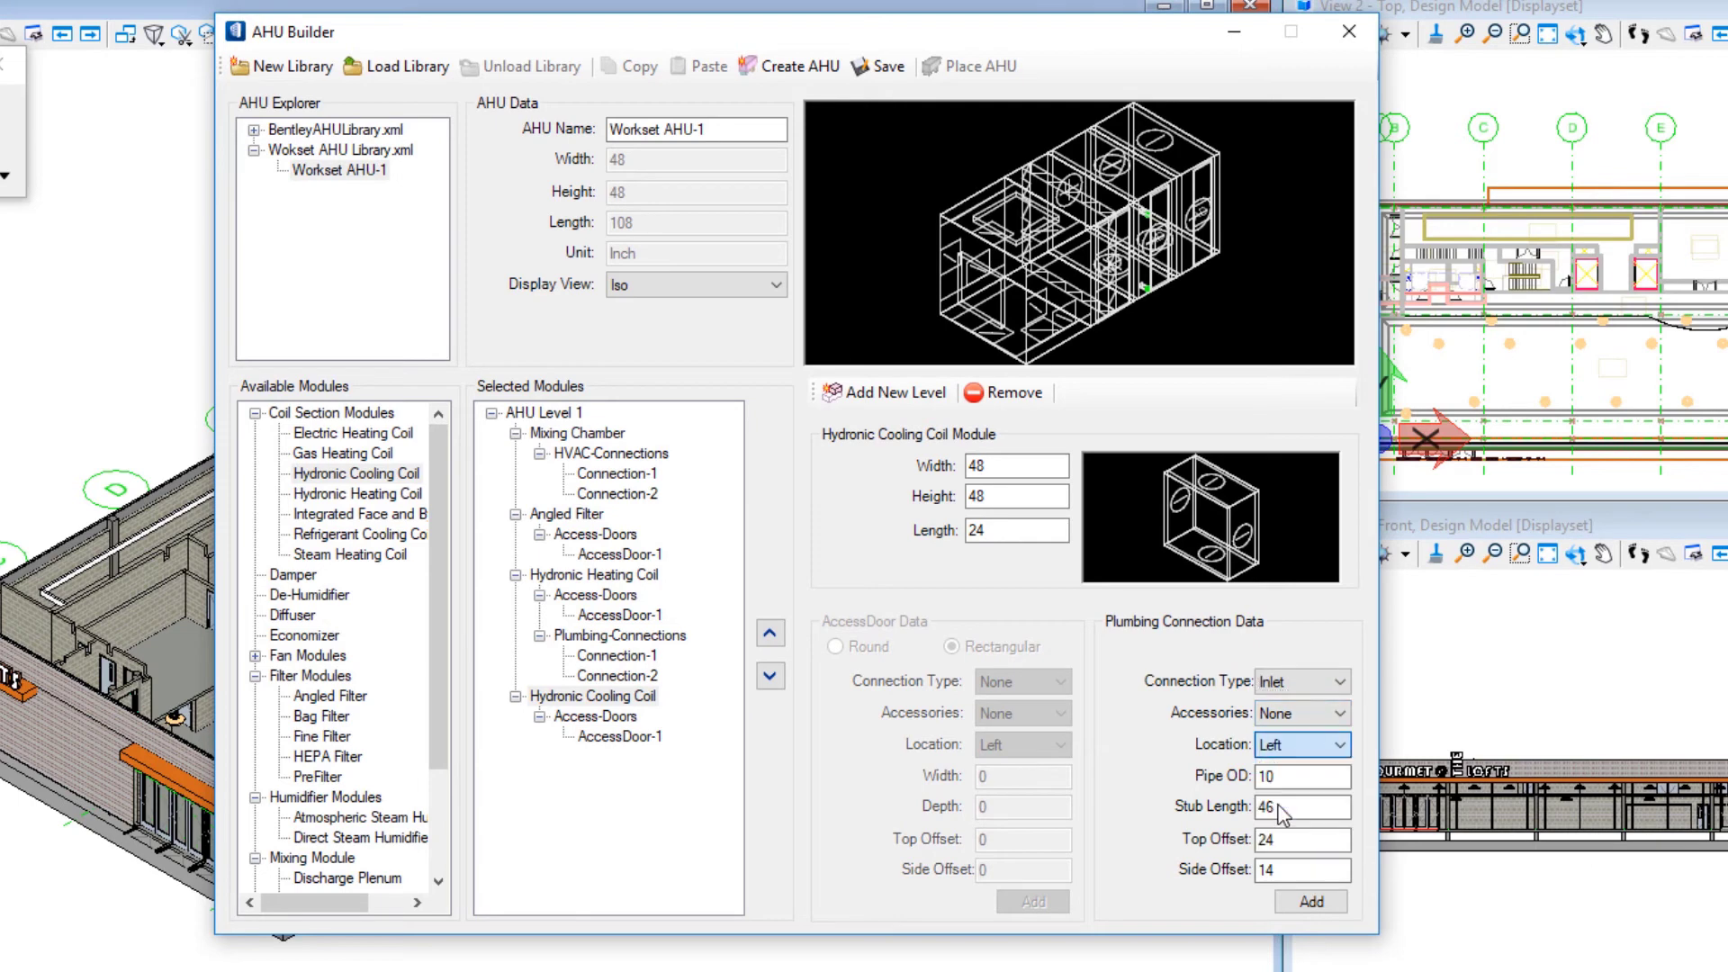
pyautogui.press('Tab')
pyautogui.write('2')
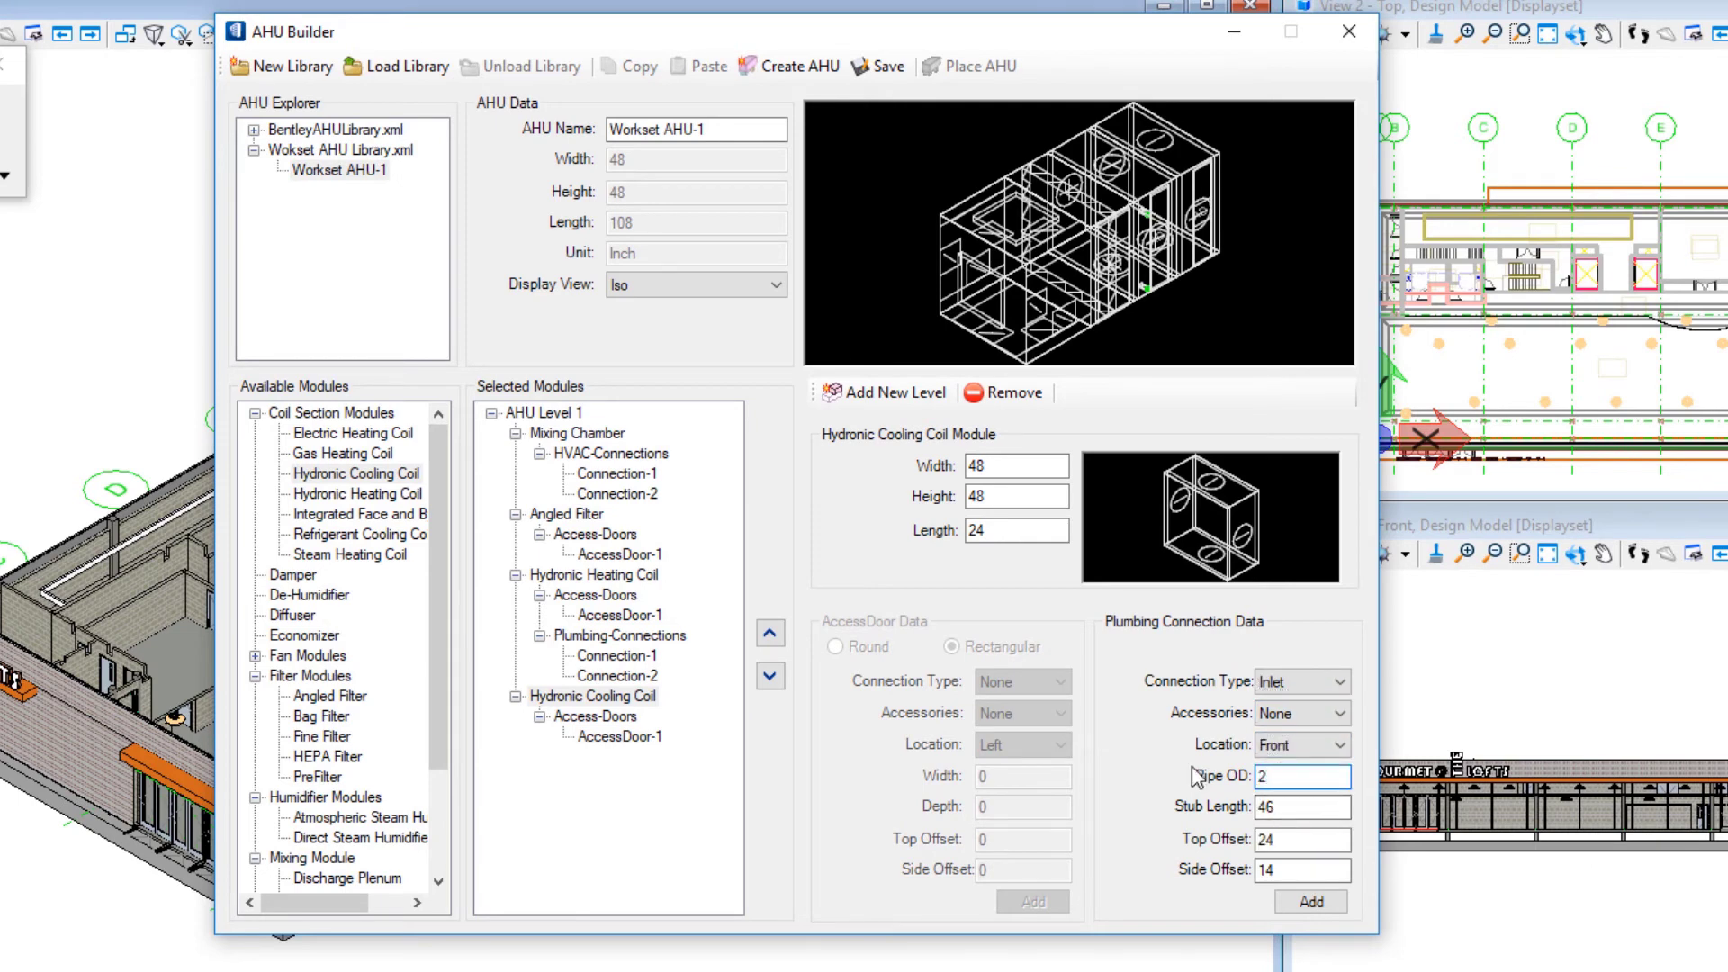
pyautogui.press('Tab')
pyautogui.write('4')
pyautogui.press('Tab')
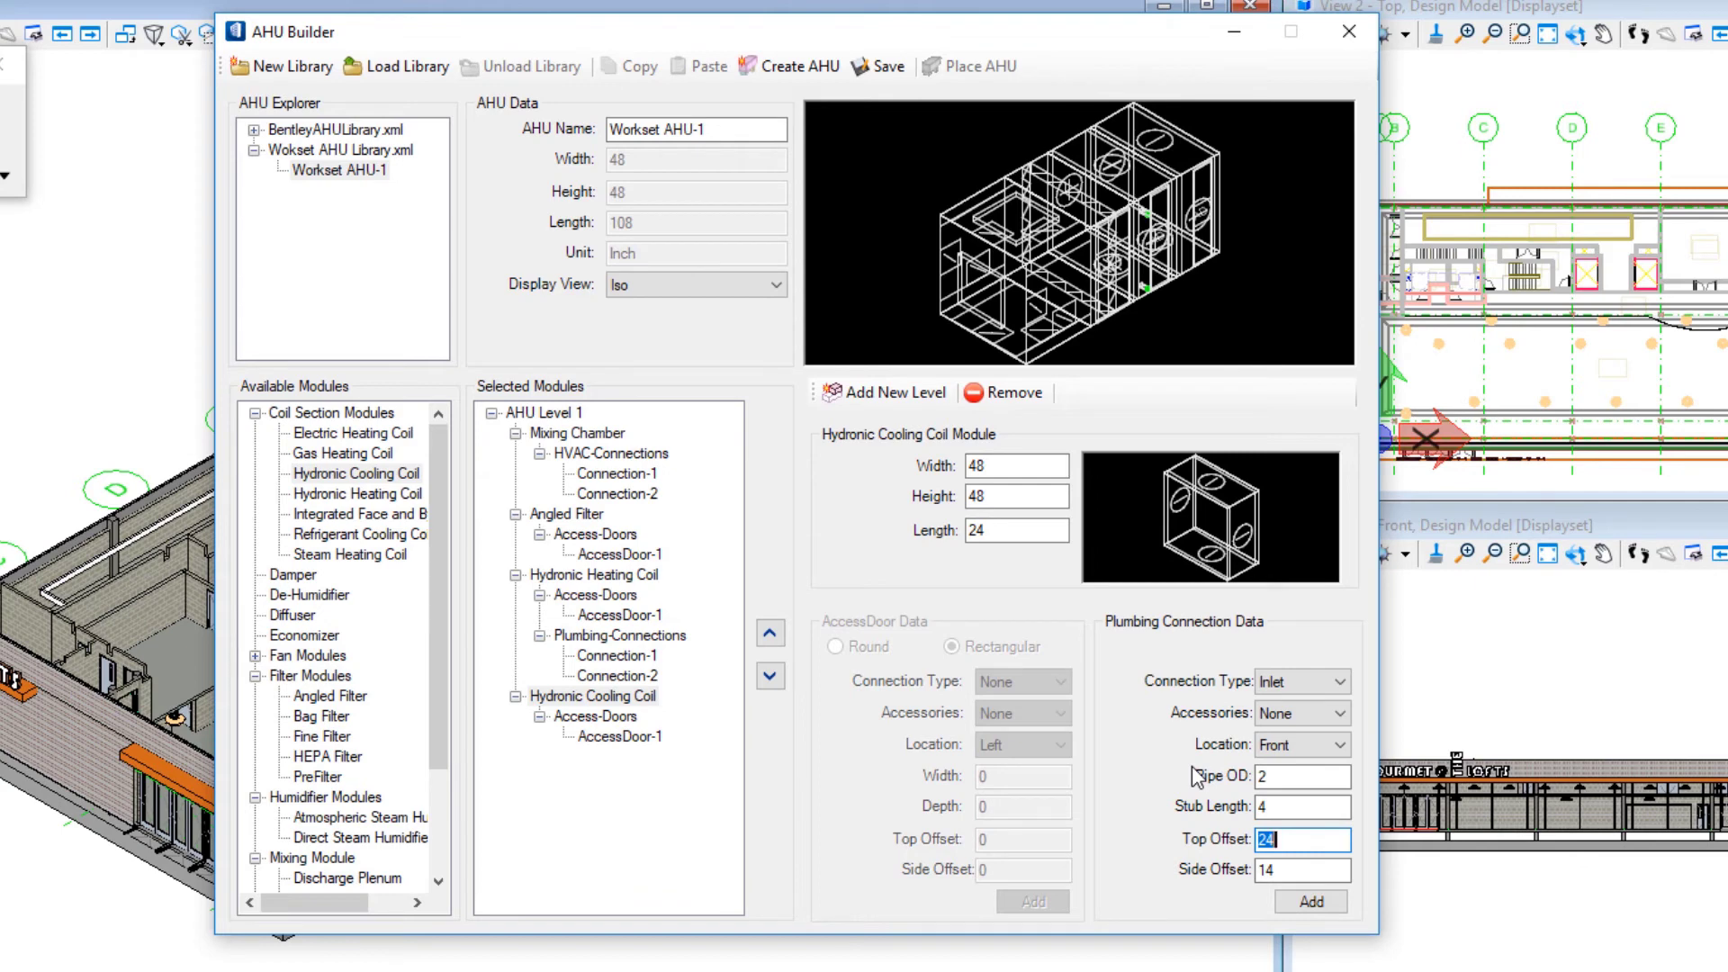
# - Set the cooling coil inlet's top offset to 6 and side offset to 4, and add the connection
pyautogui.write('6')
pyautogui.press('Tab')
pyautogui.write('4')
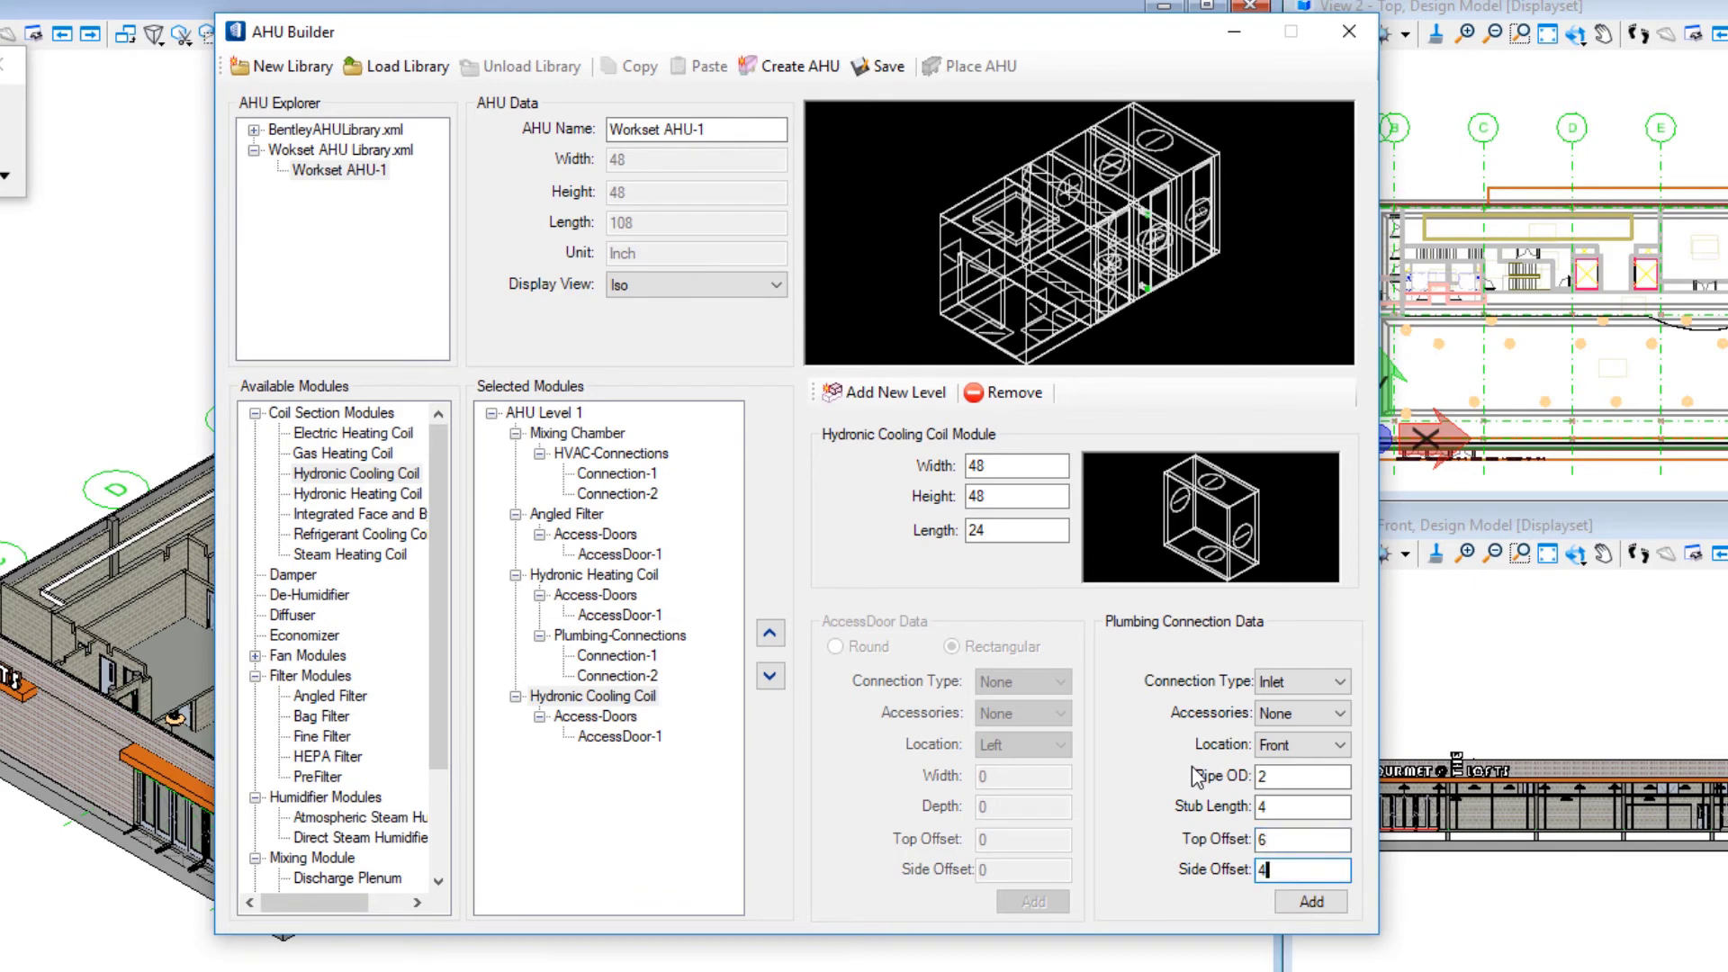
pyautogui.press('Tab')
pyautogui.click(1311, 901)
# - Add an Outlet plumbing connection to the cooling coil with top offset 42, keeping the inlet's other settings
pyautogui.click(1340, 681)
pyautogui.click(1309, 727)
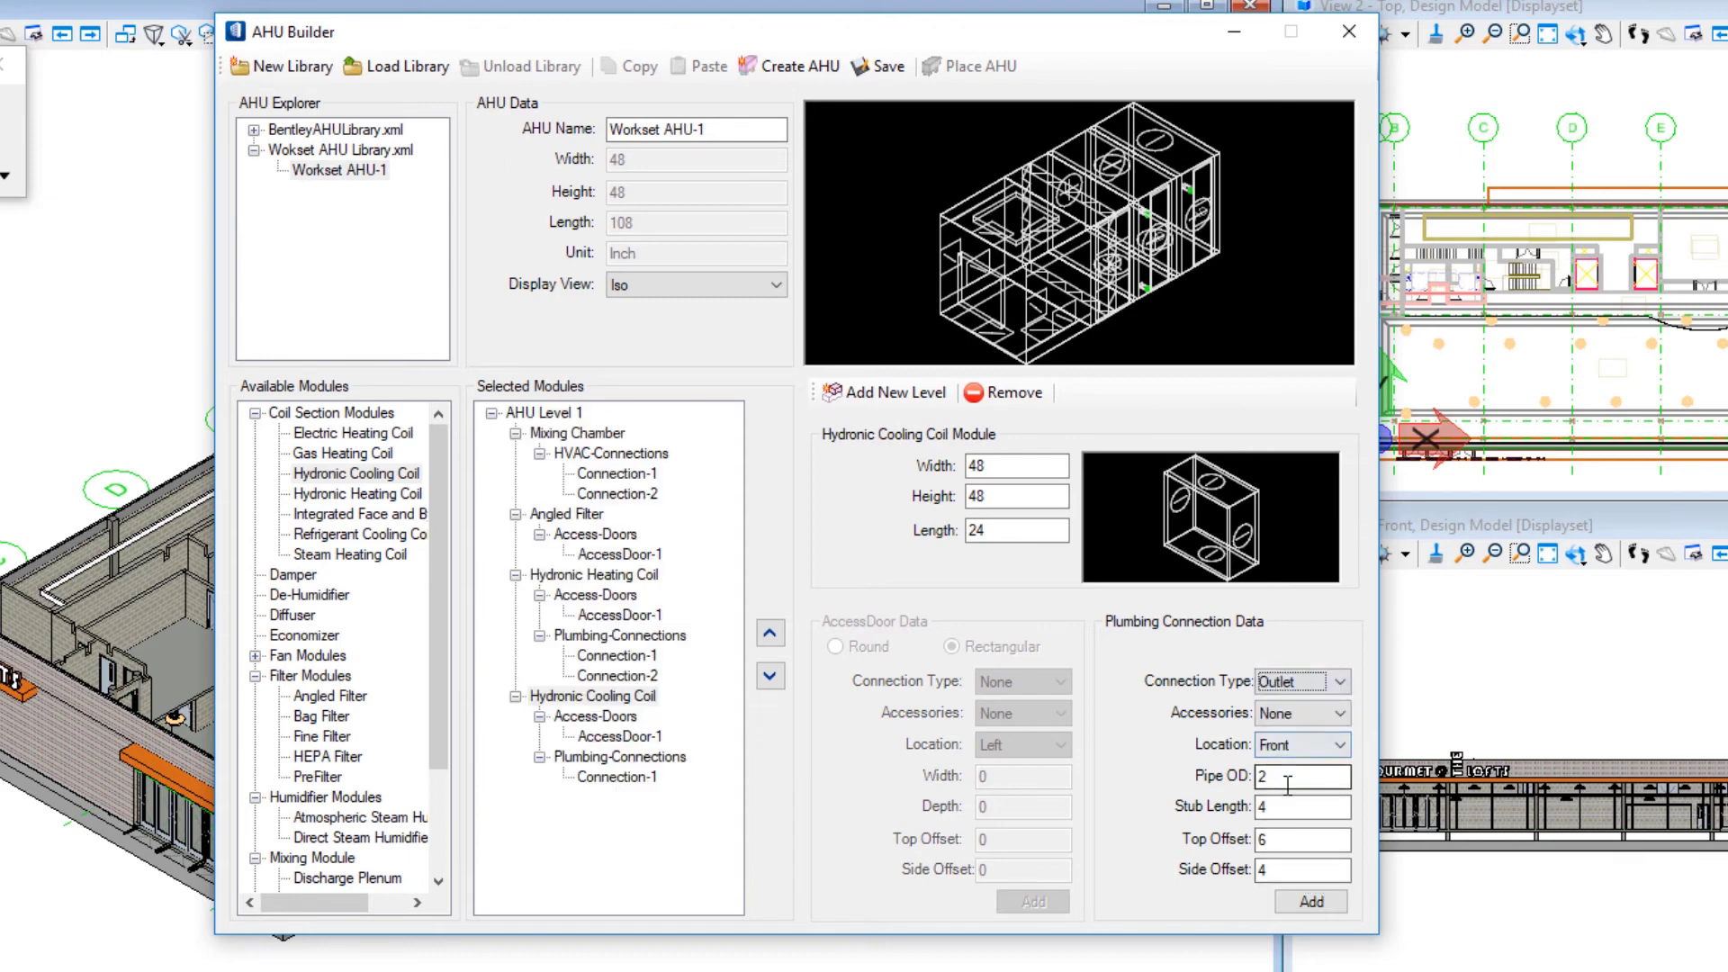
pyautogui.doubleClick(1261, 839)
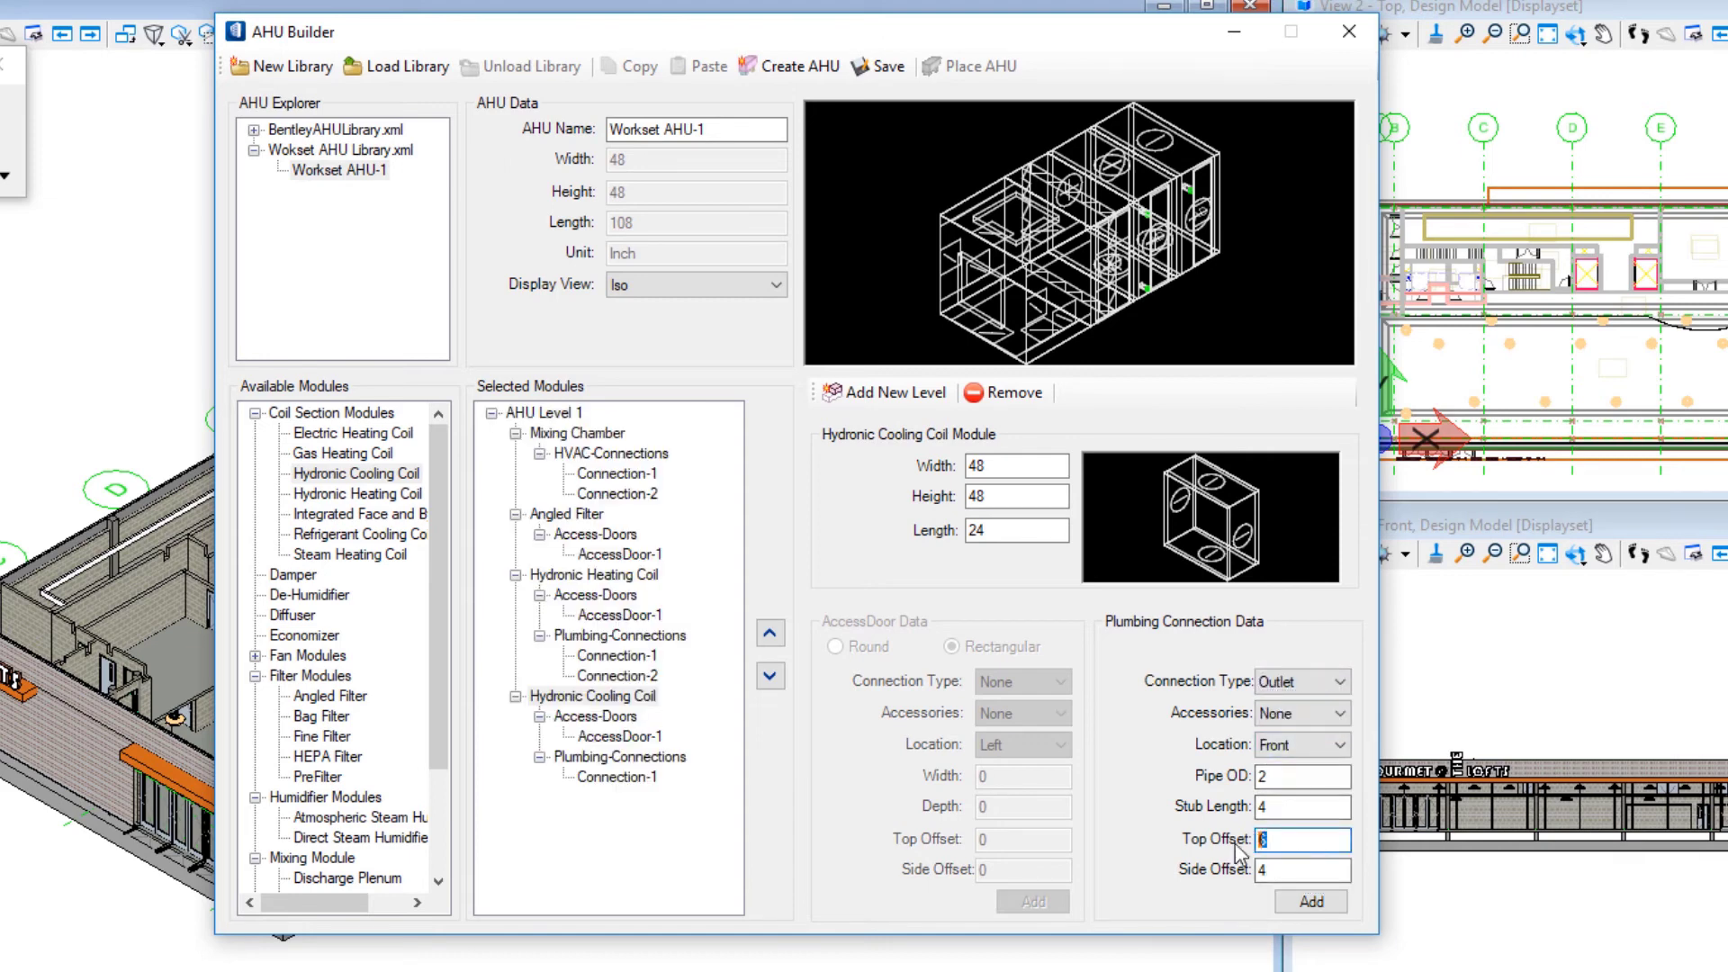
pyautogui.write('42')
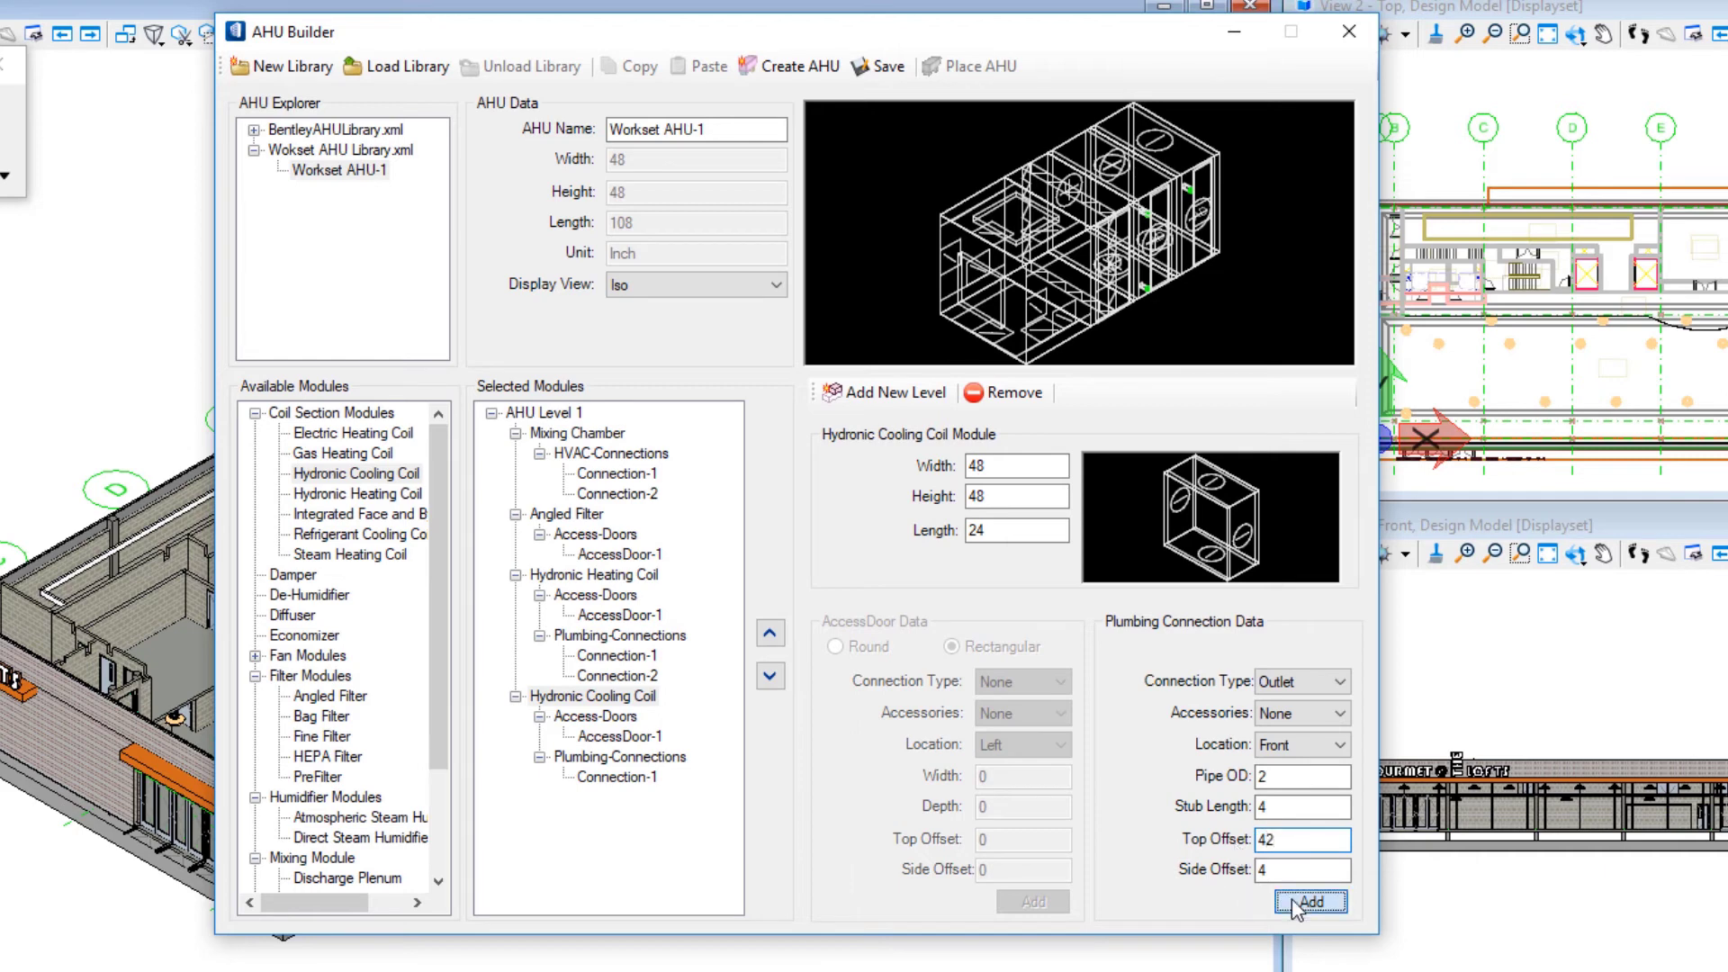
pyautogui.click(1299, 902)
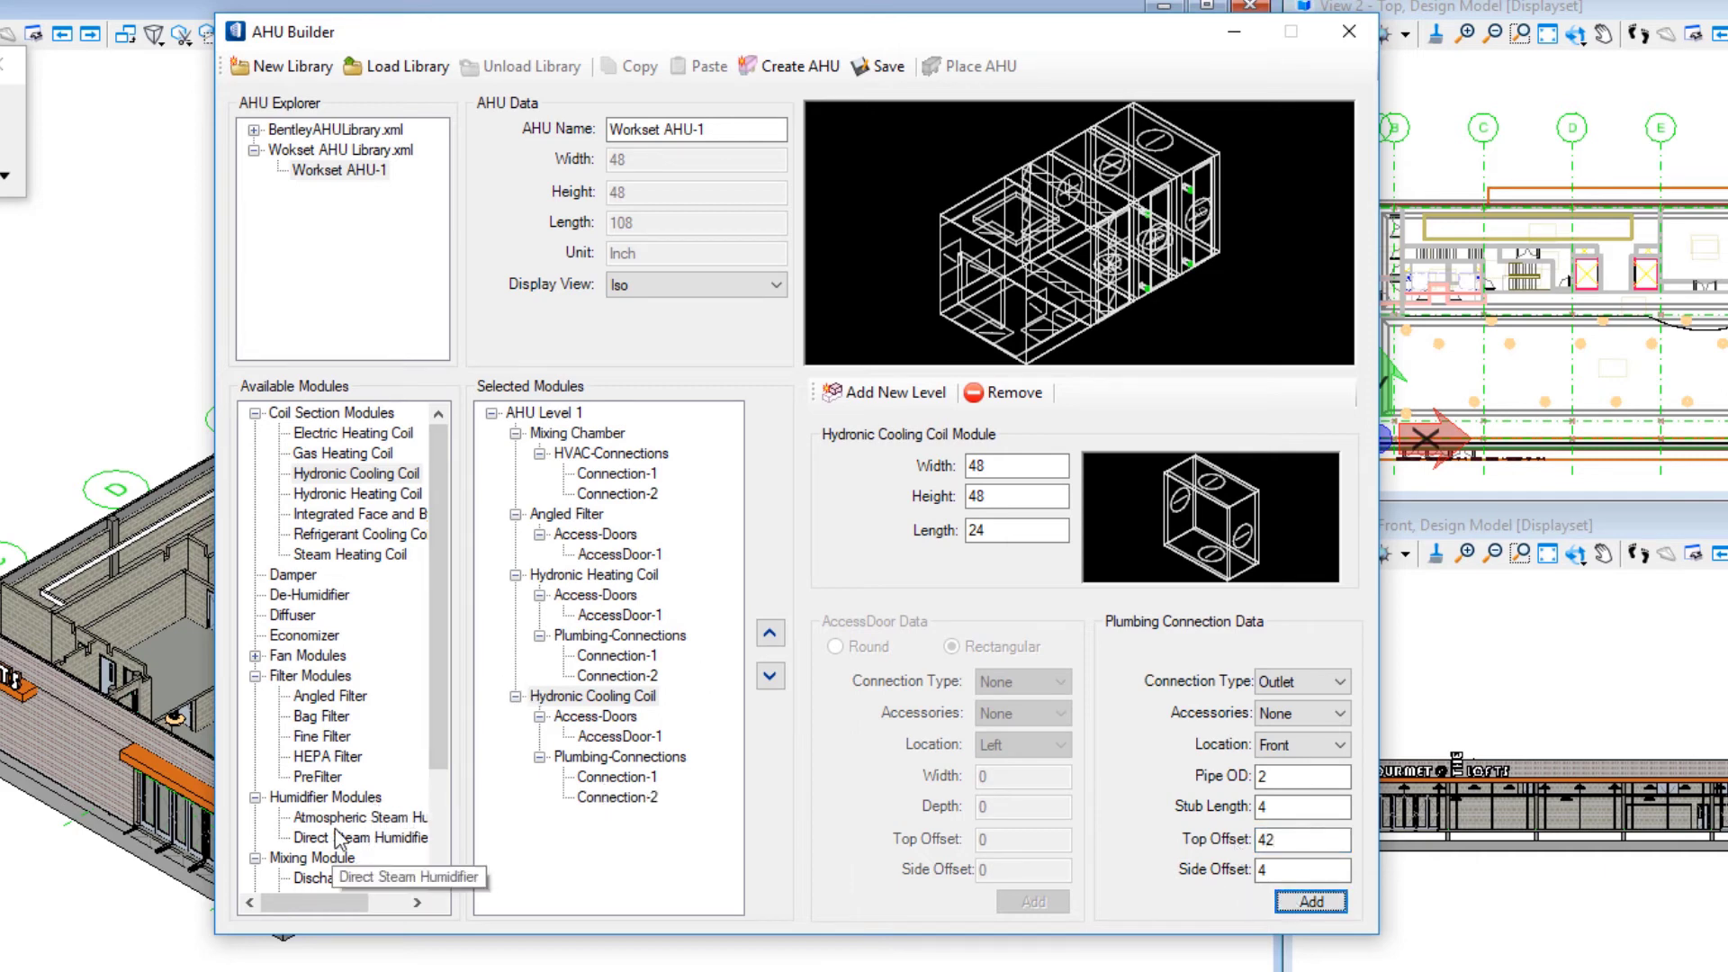
# - Add a second Mixing Chamber module after the cooling coil and set its length to 48
pyautogui.moveTo(439, 716); pyautogui.dragTo(439, 819)
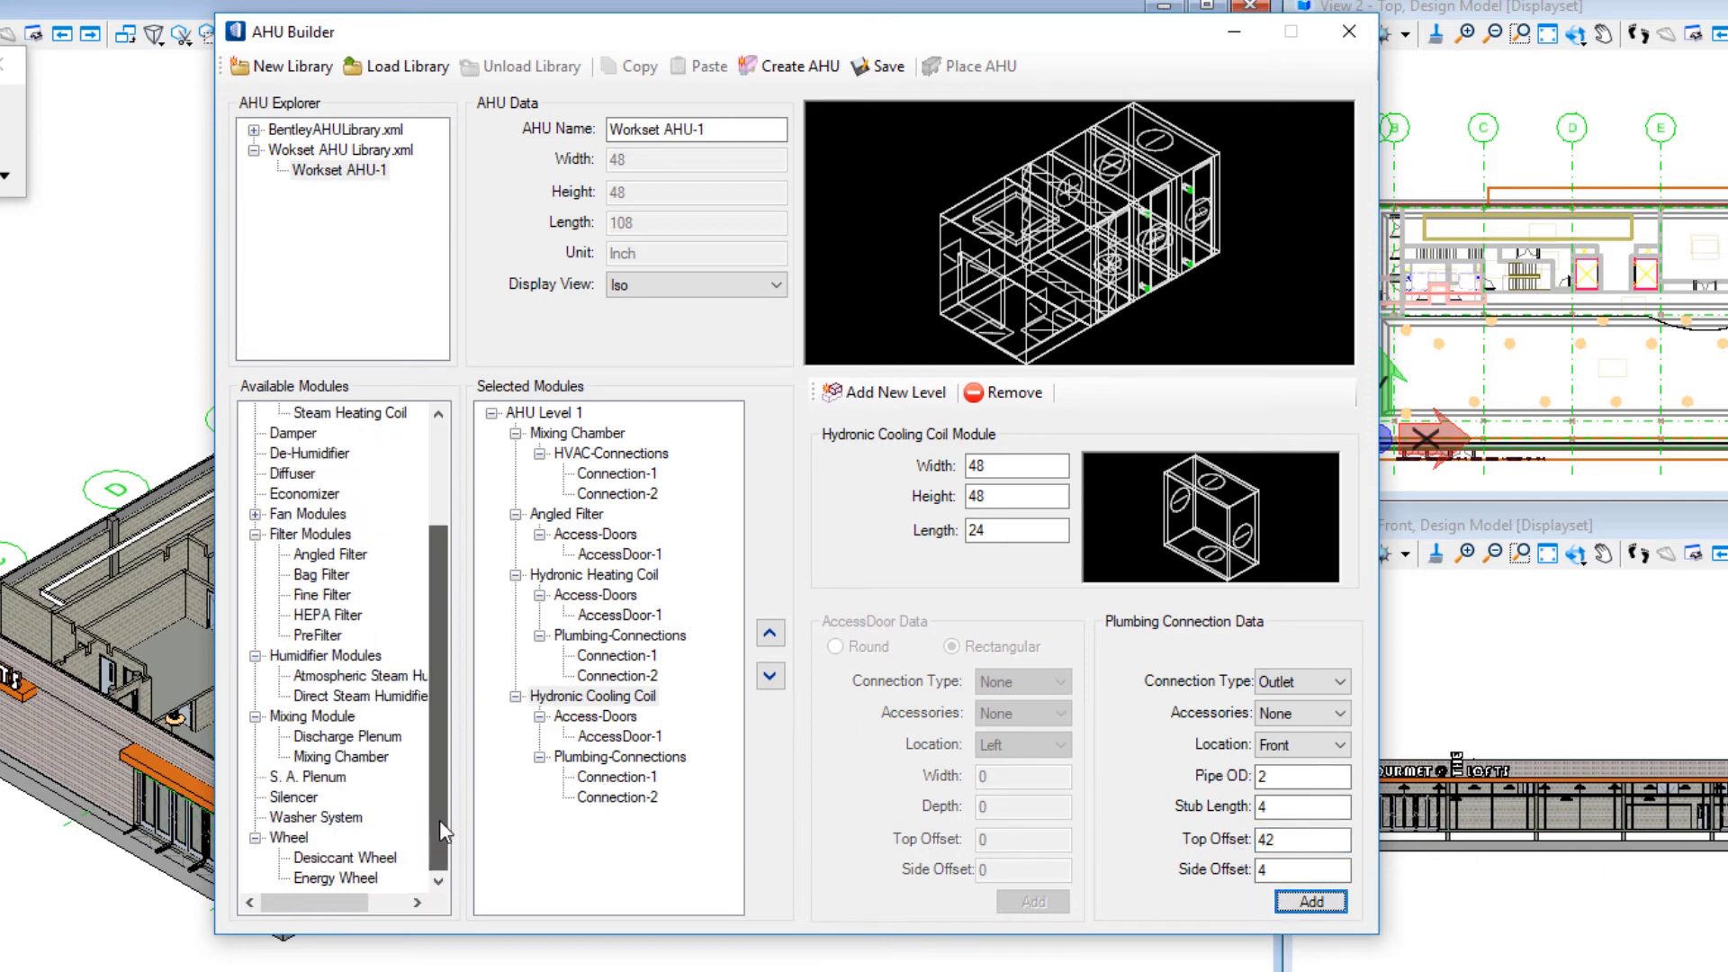
pyautogui.click(316, 758)
pyautogui.doubleClick(317, 759)
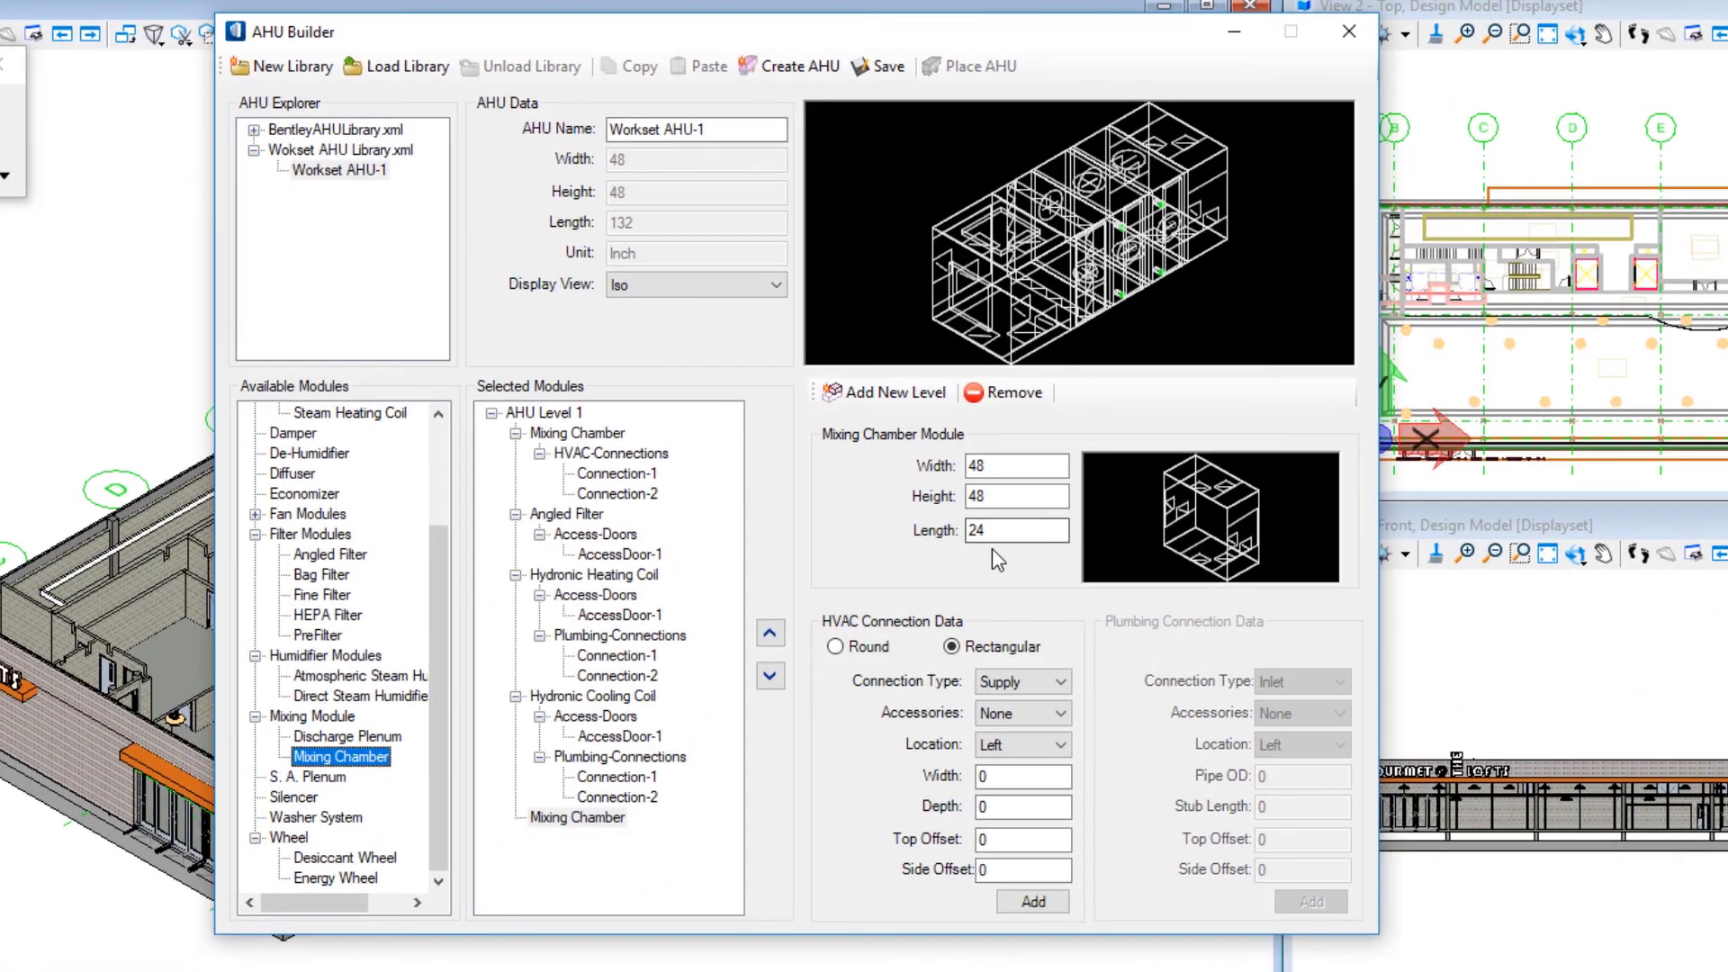
pyautogui.doubleClick(976, 530)
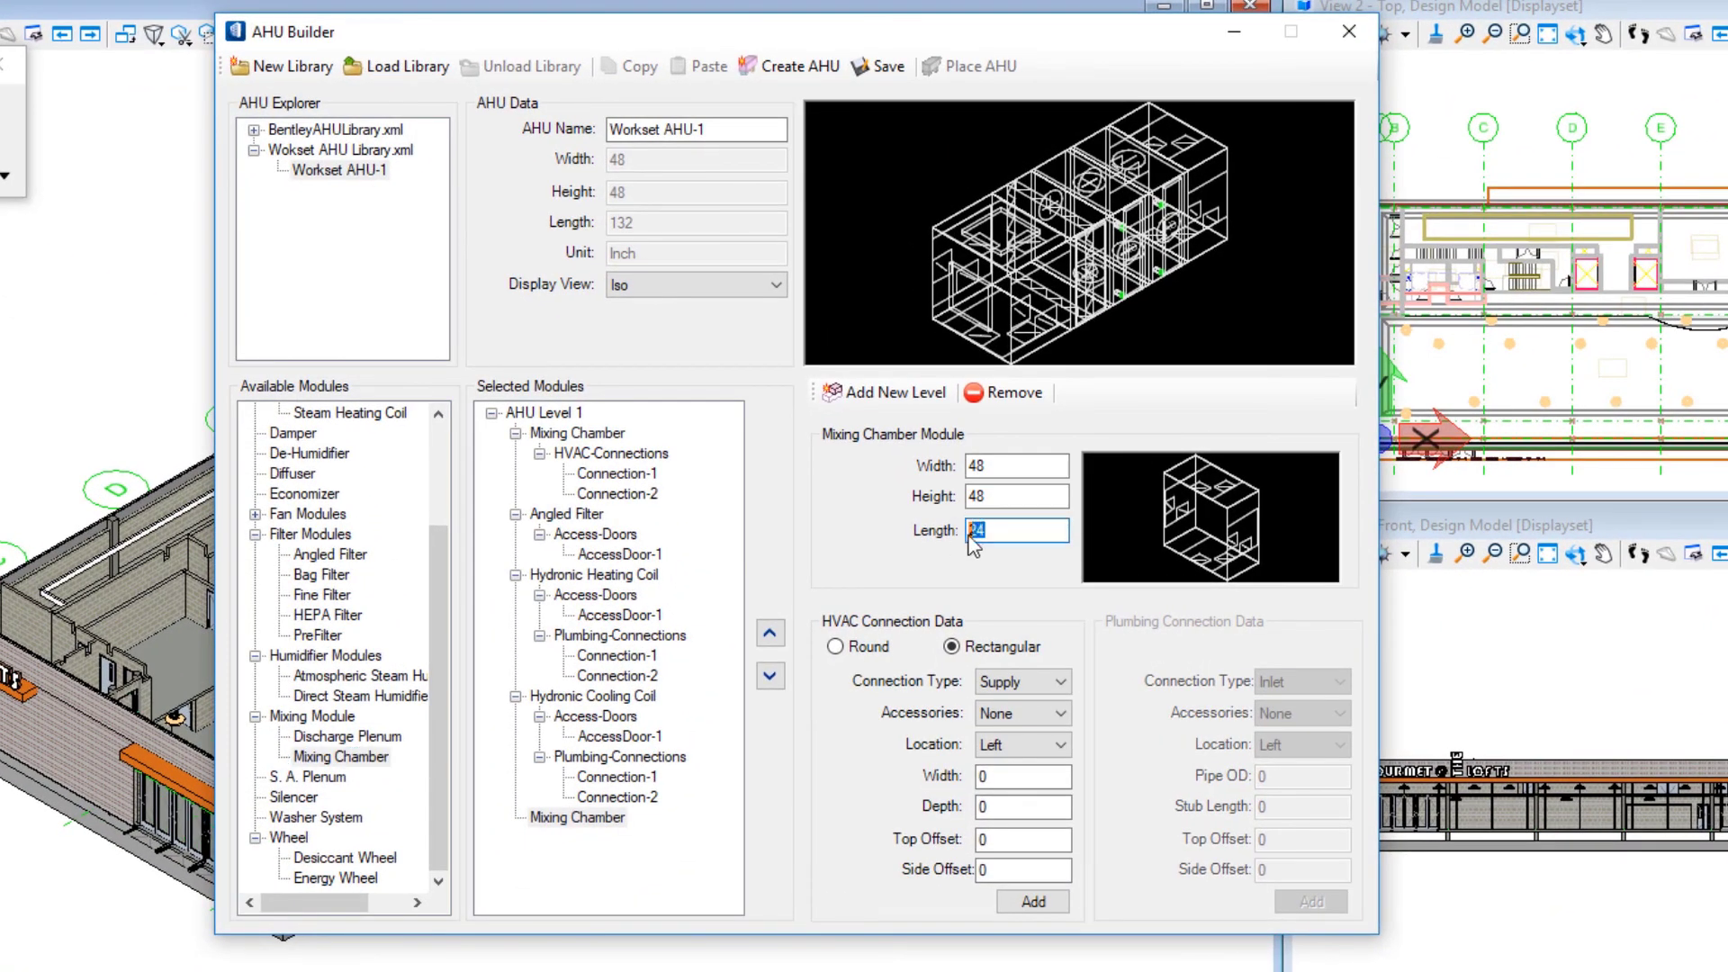
pyautogui.write('48')
pyautogui.press('Tab')
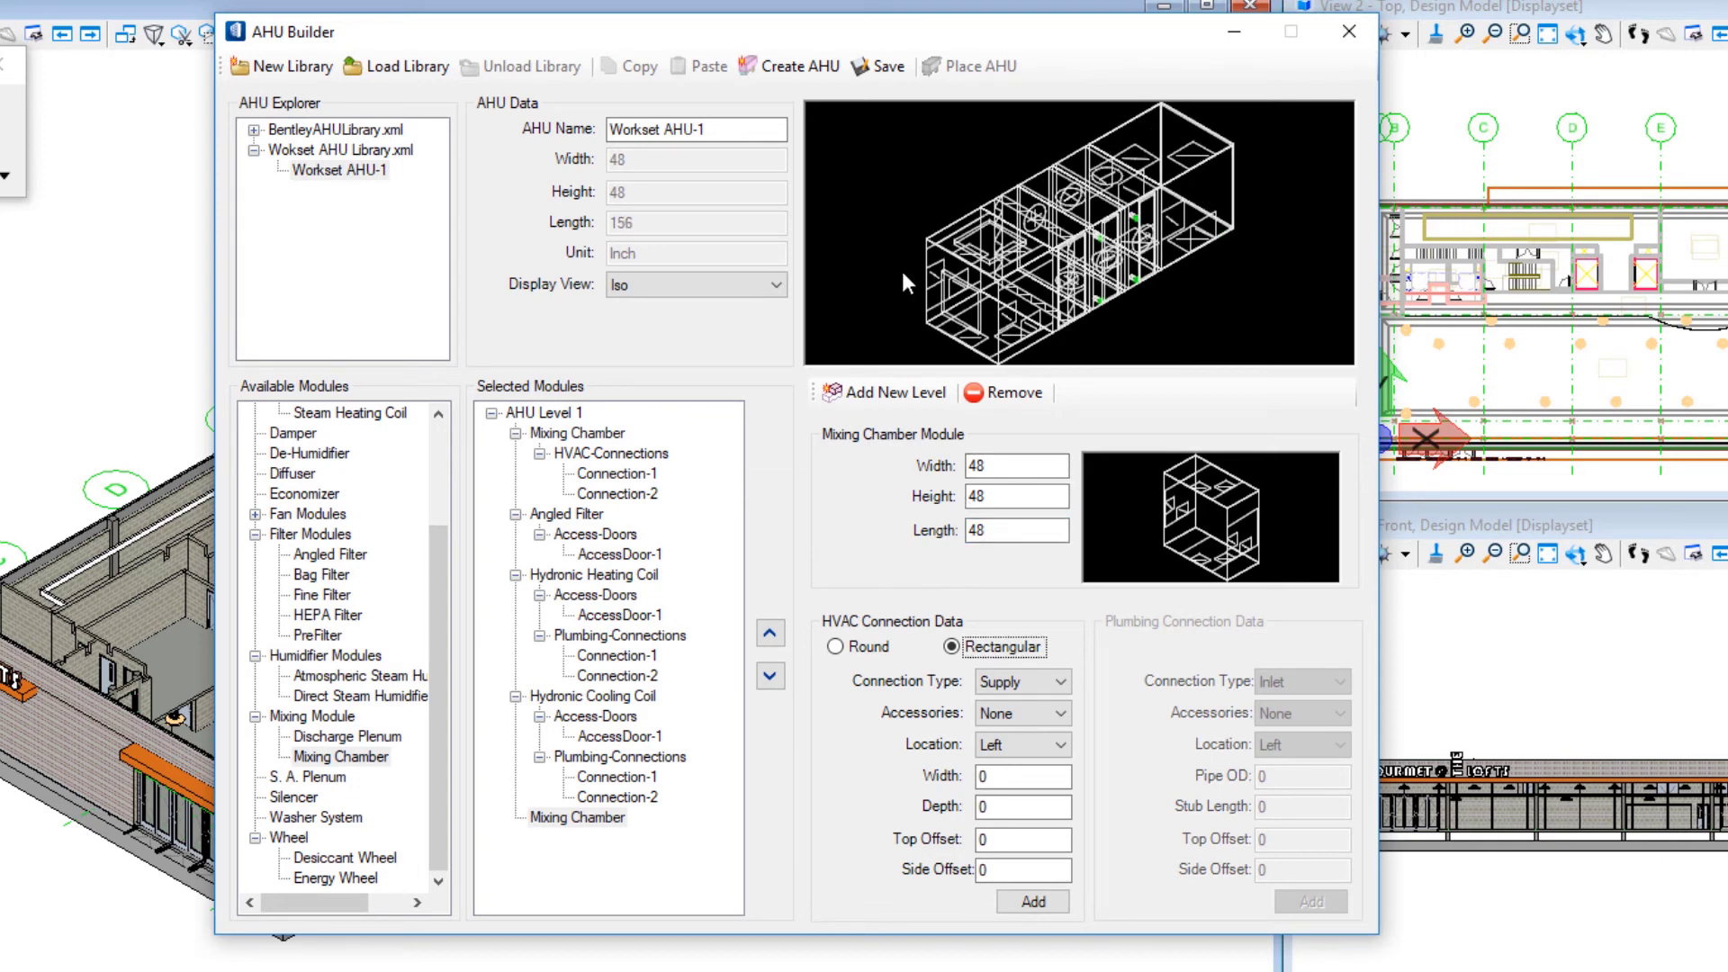
# - Add a new level to the air handling unit and collapse AHU Level 1 in the selected modules
pyautogui.click(871, 391)
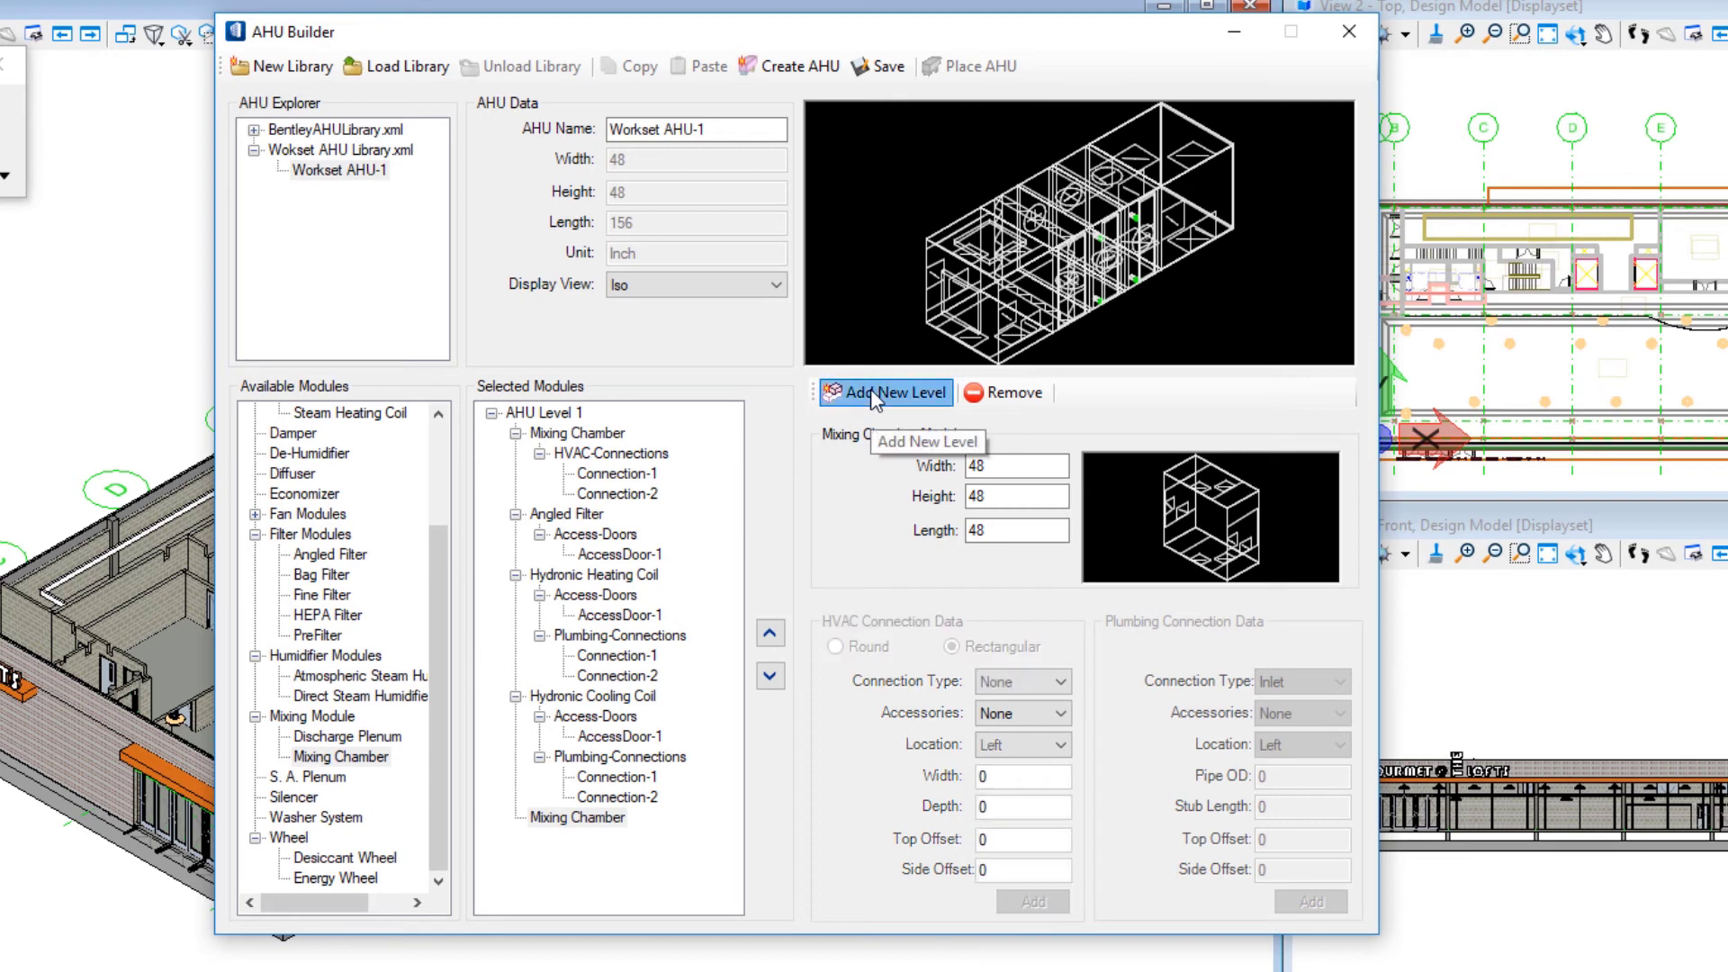
pyautogui.click(492, 412)
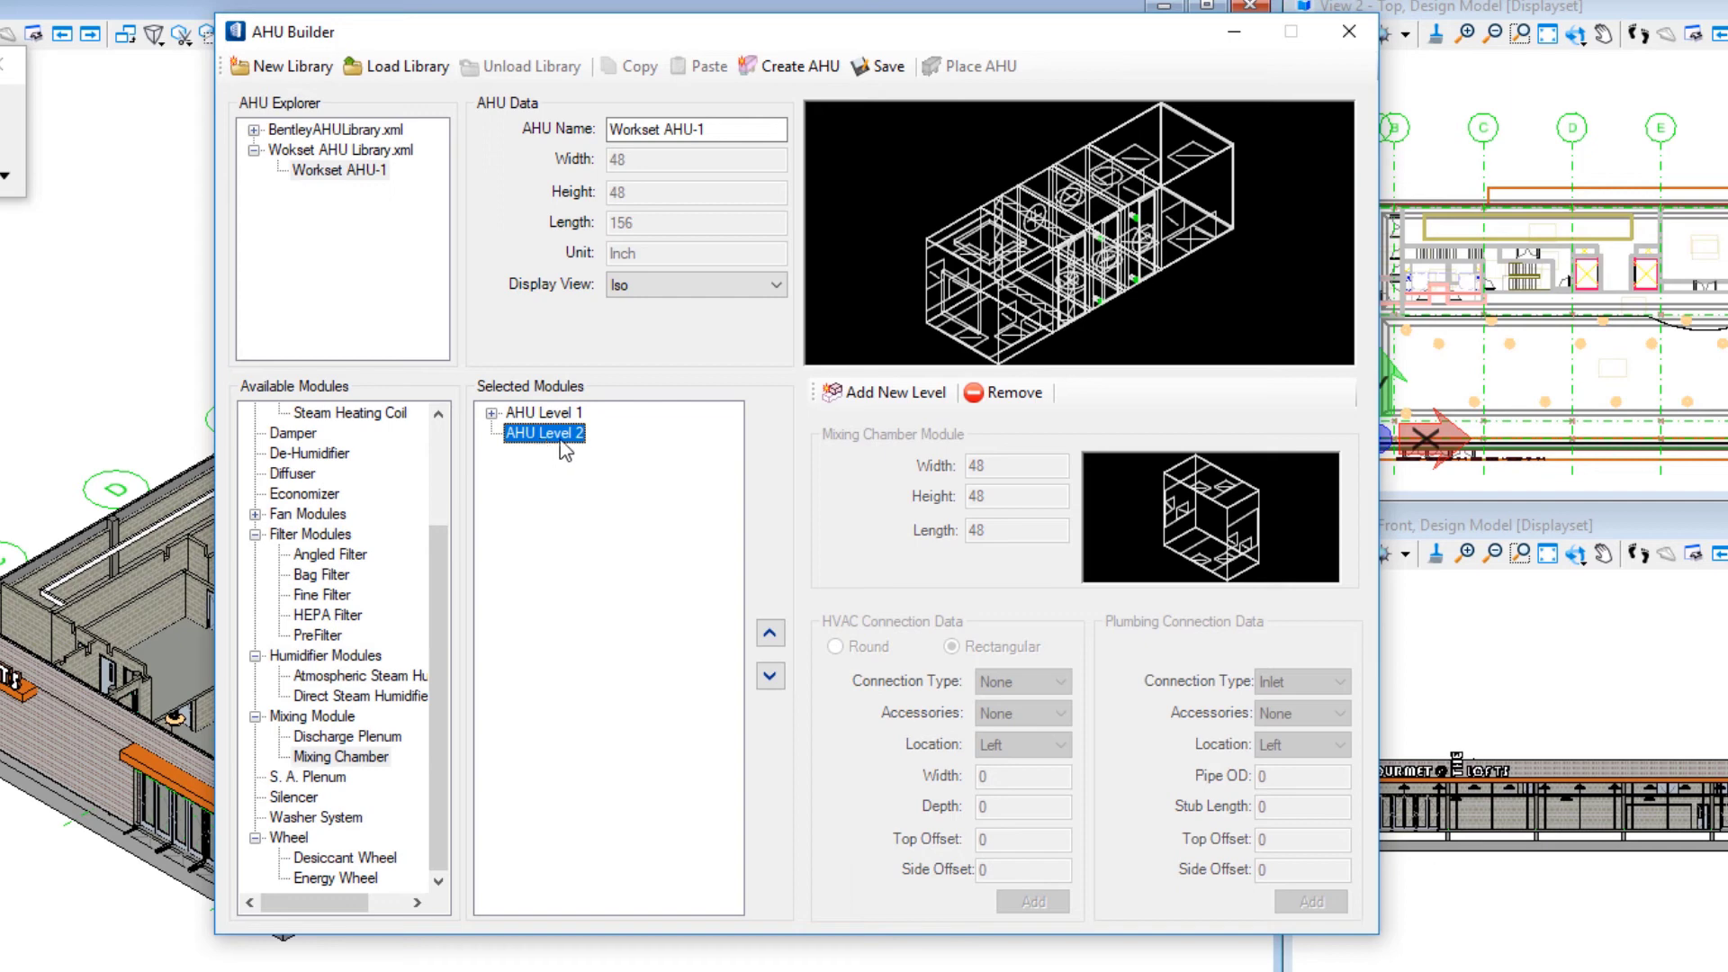
# - Add an S. A. Fan module to AHU Level 2 and set its length to 39
pyautogui.moveTo(432, 593); pyautogui.dragTo(432, 513)
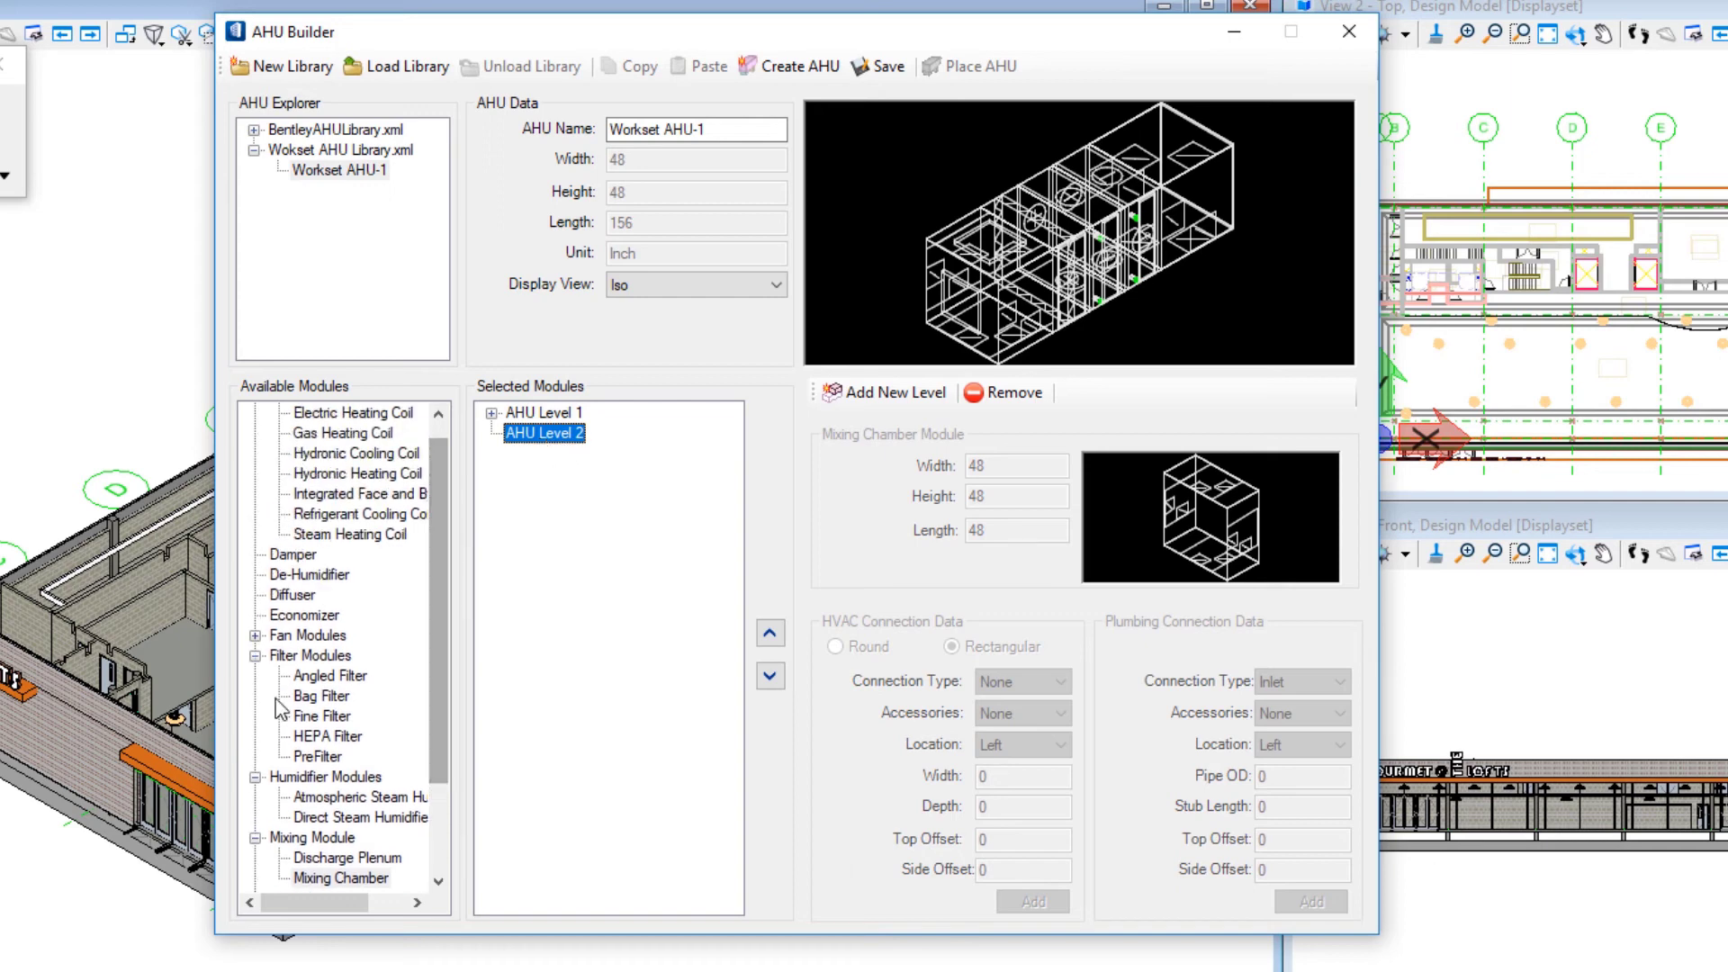
pyautogui.click(255, 636)
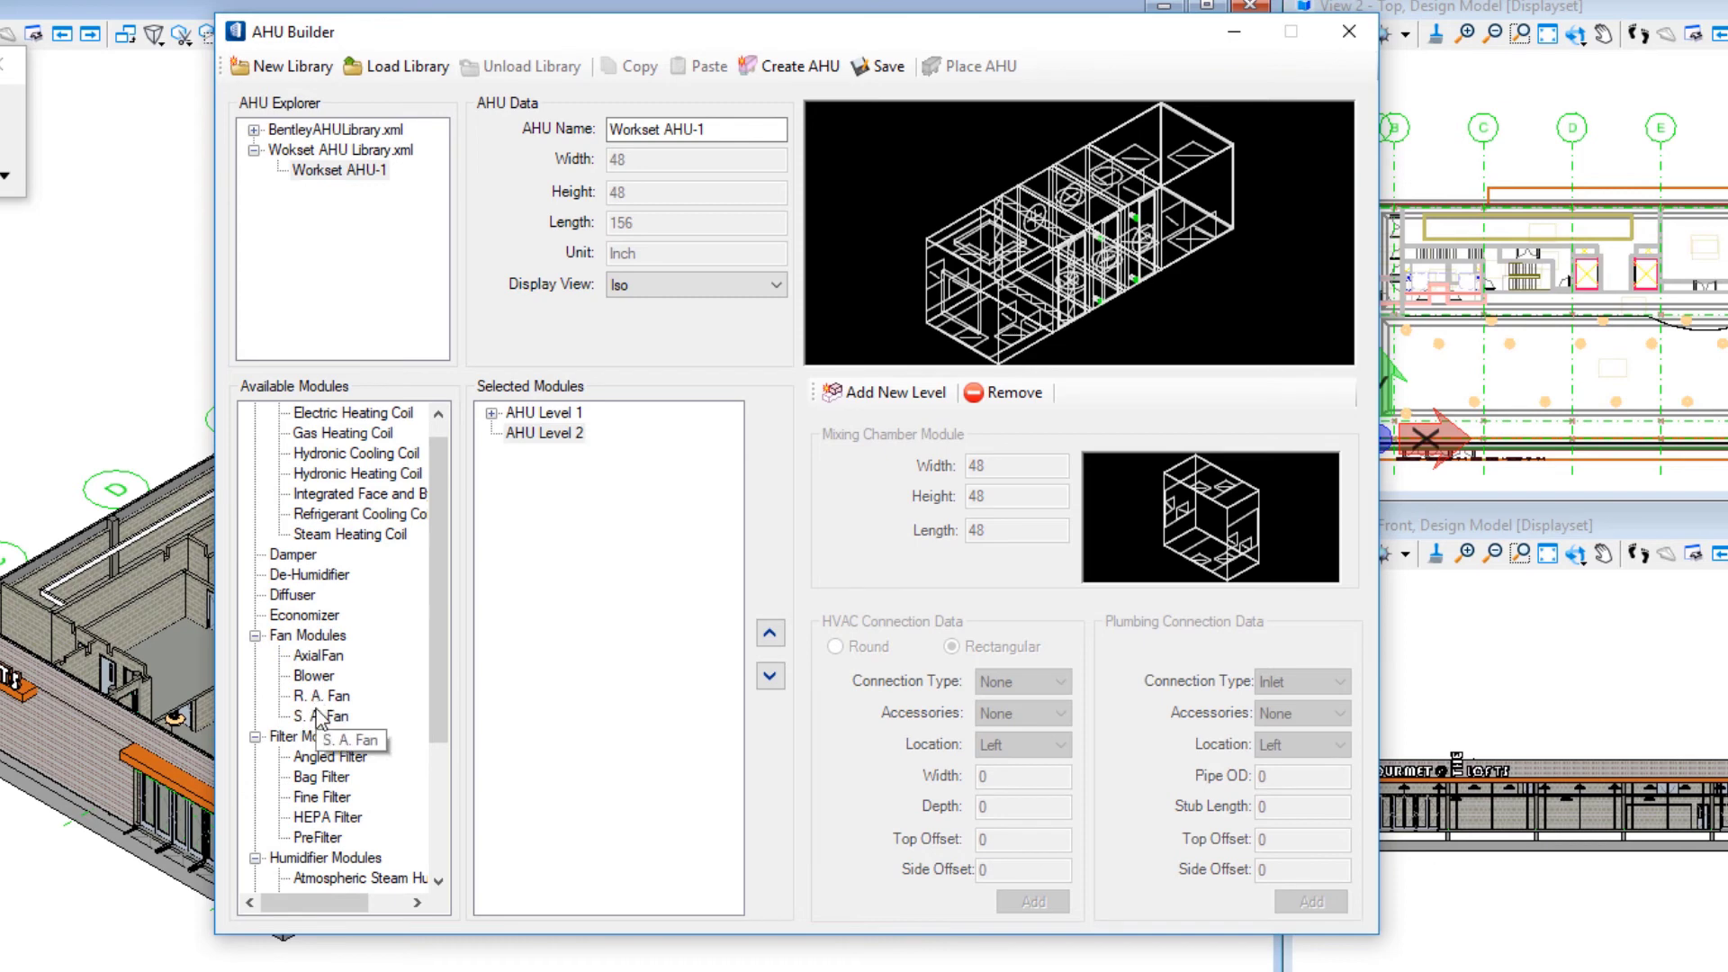
pyautogui.doubleClick(317, 716)
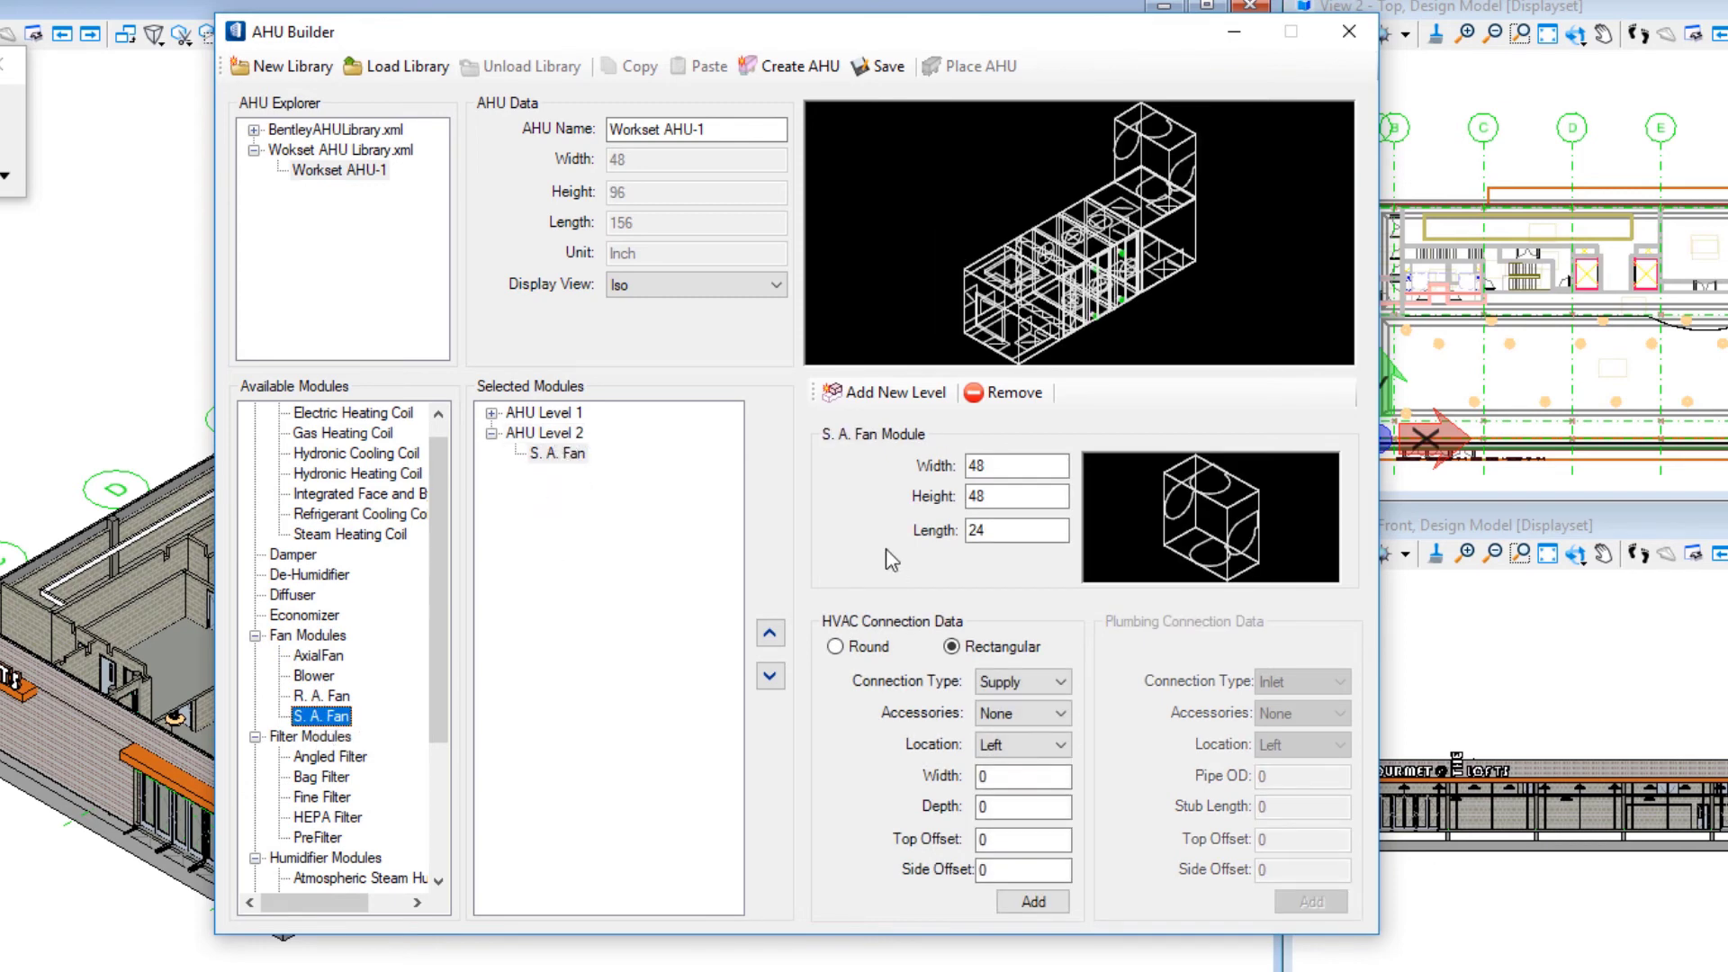
pyautogui.moveTo(1018, 522); pyautogui.dragTo(912, 535)
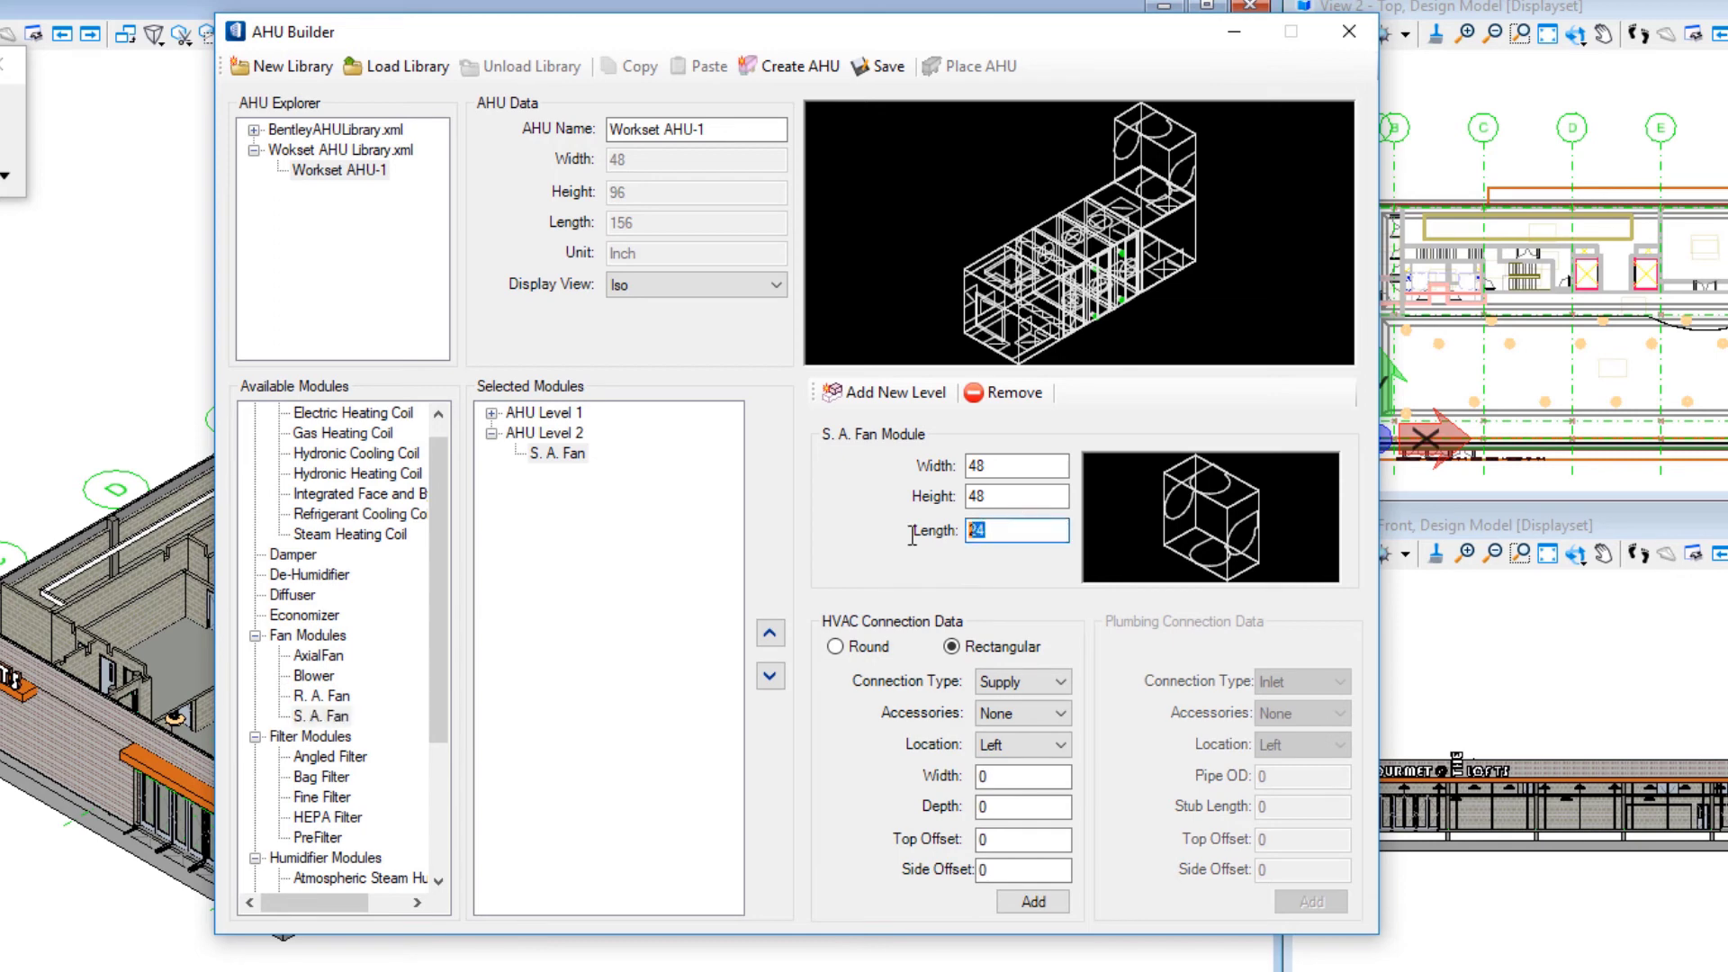
pyautogui.write('39')
pyautogui.press('Tab')
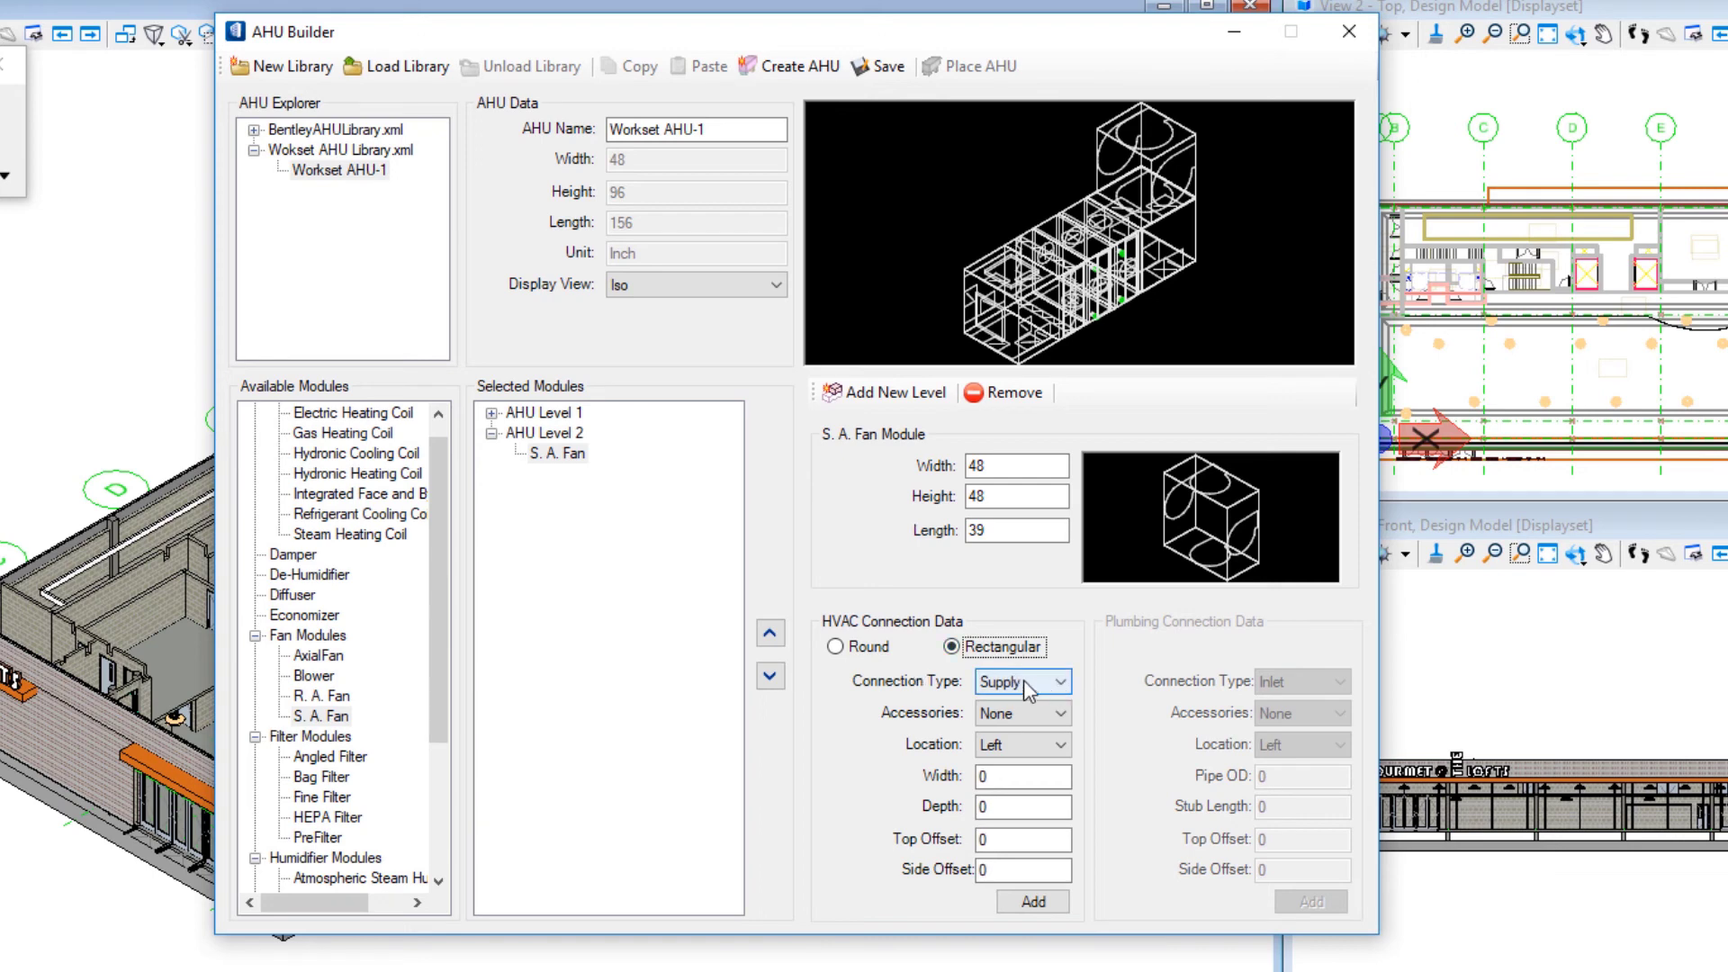
# - Define the fan's rectangular Supply connection at the Right location with width 24, depth 24 and top offset 24
pyautogui.click(1023, 744)
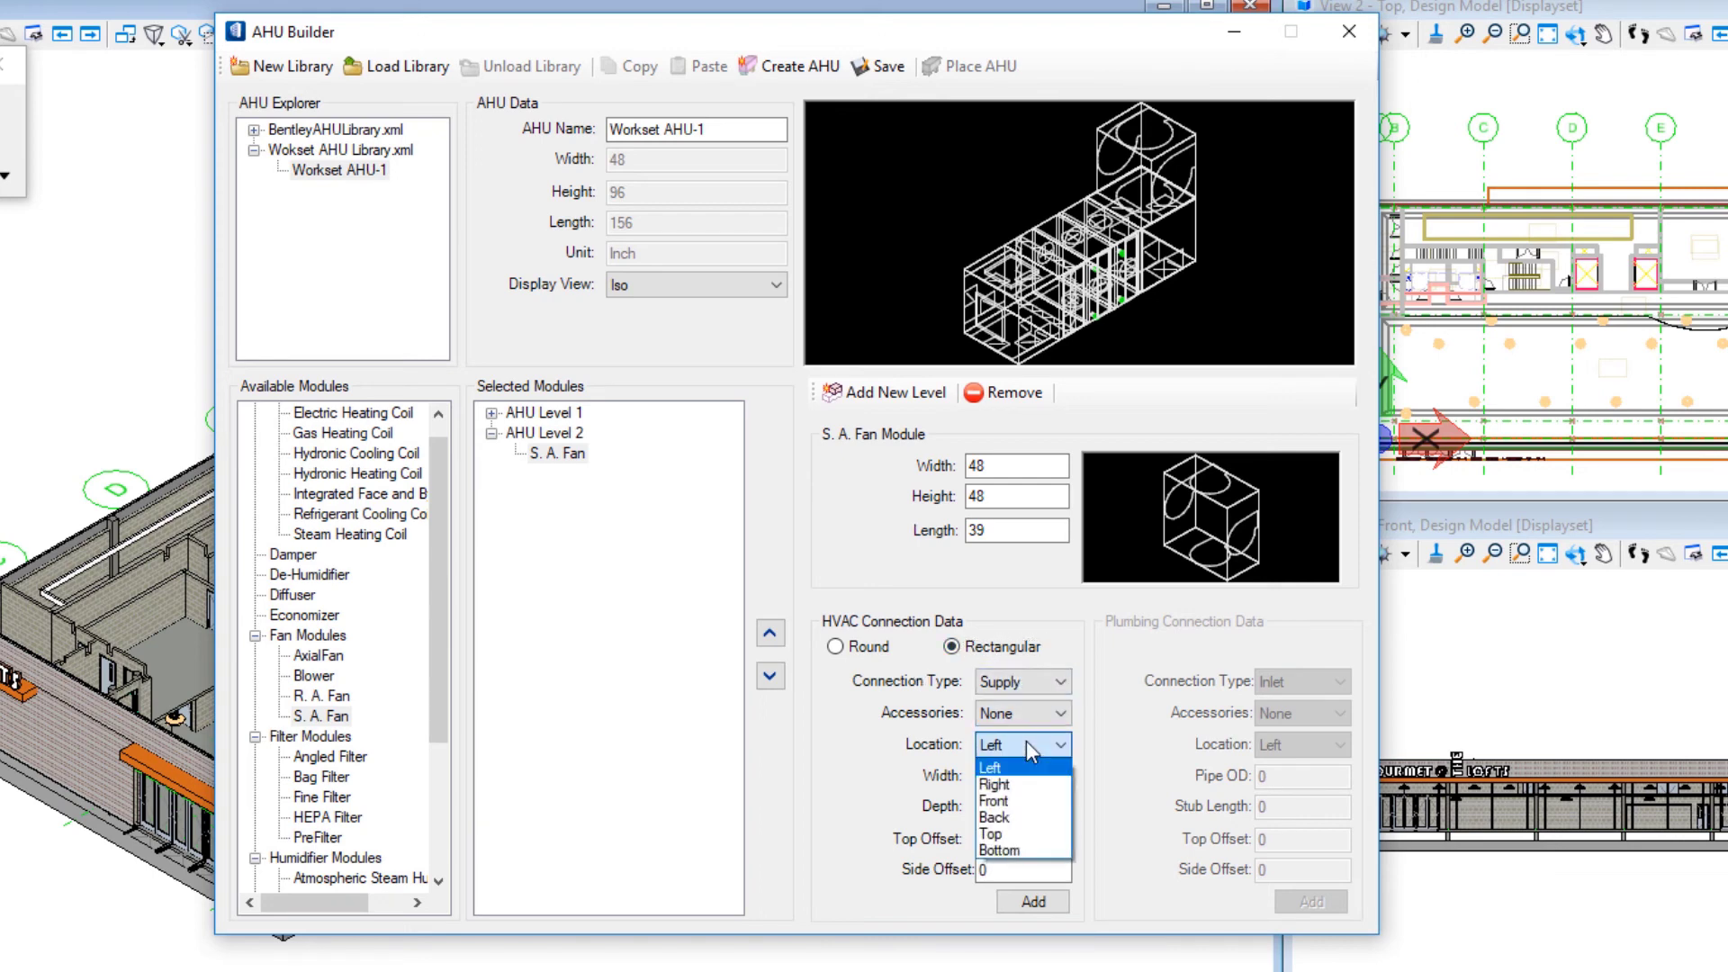
pyautogui.click(996, 785)
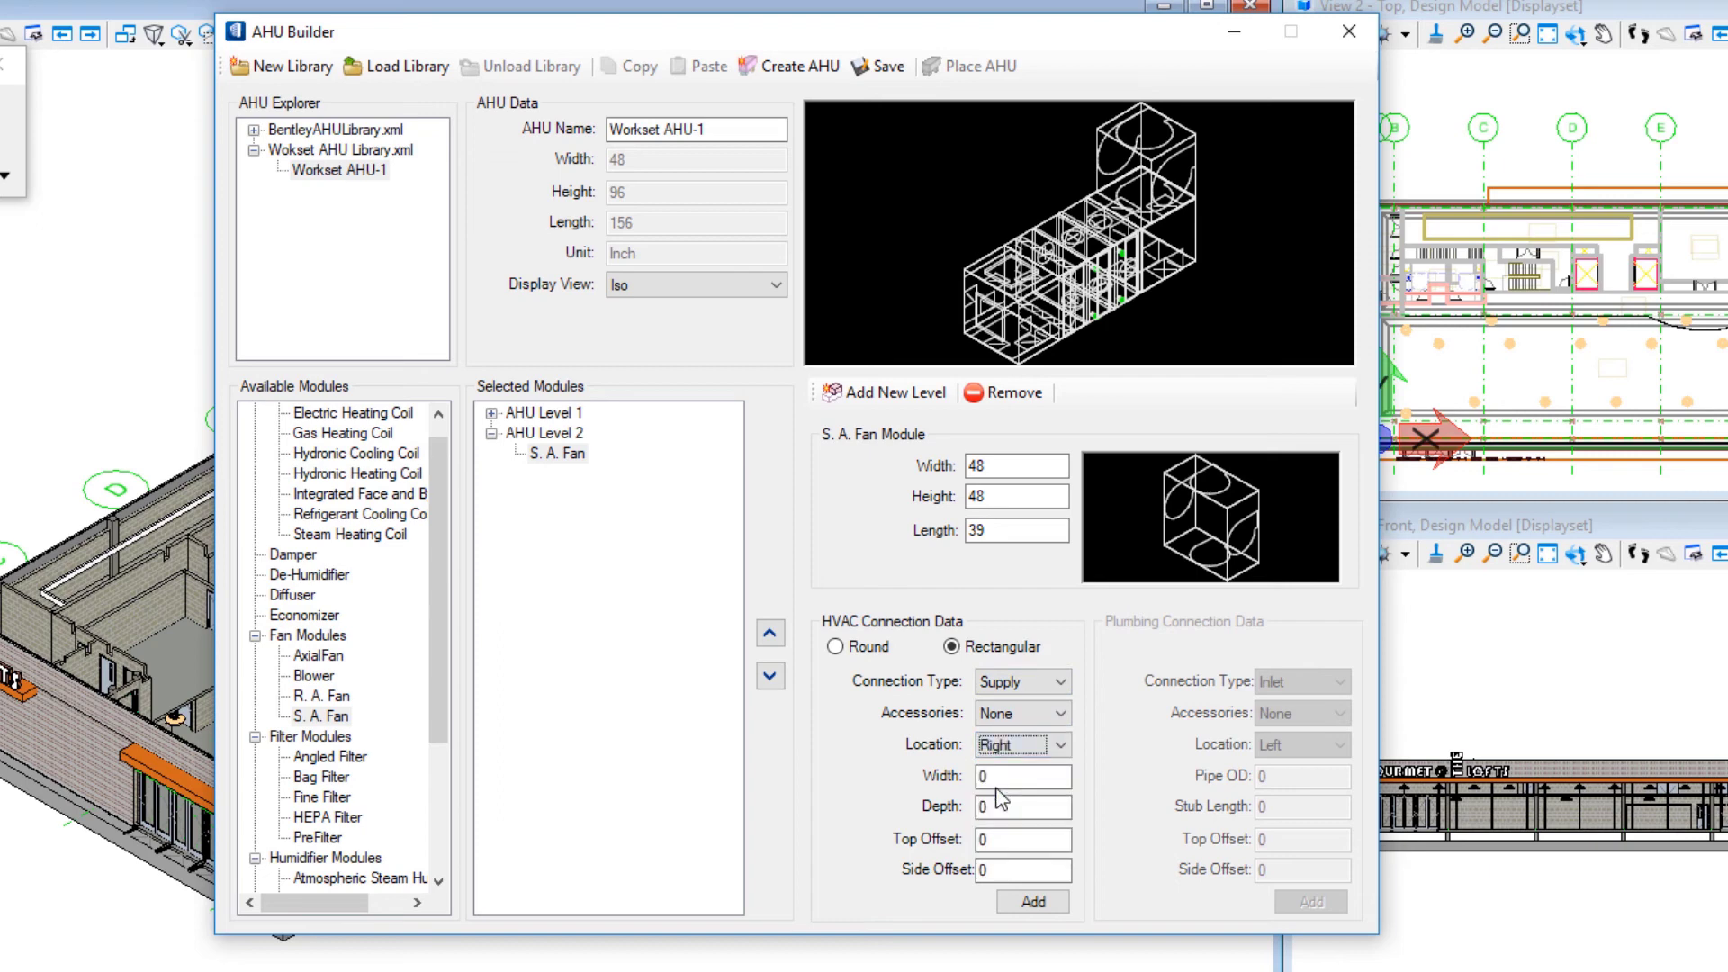
pyautogui.doubleClick(998, 781)
pyautogui.write('24')
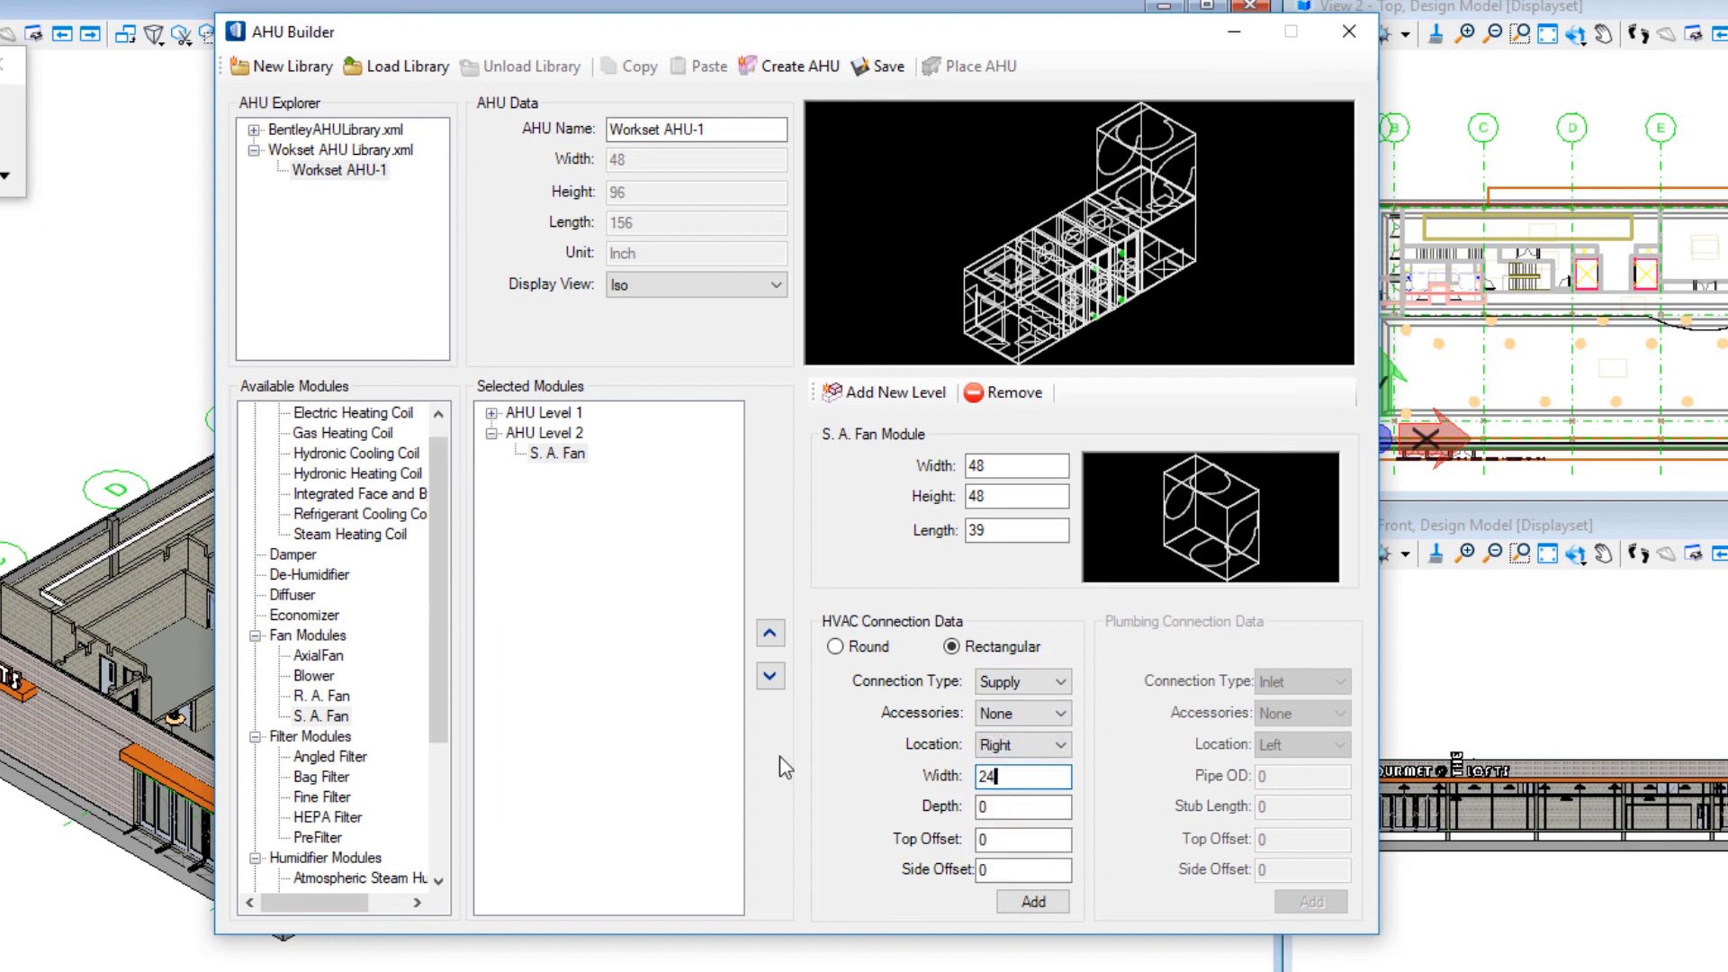
pyautogui.press('Tab')
pyautogui.write('24')
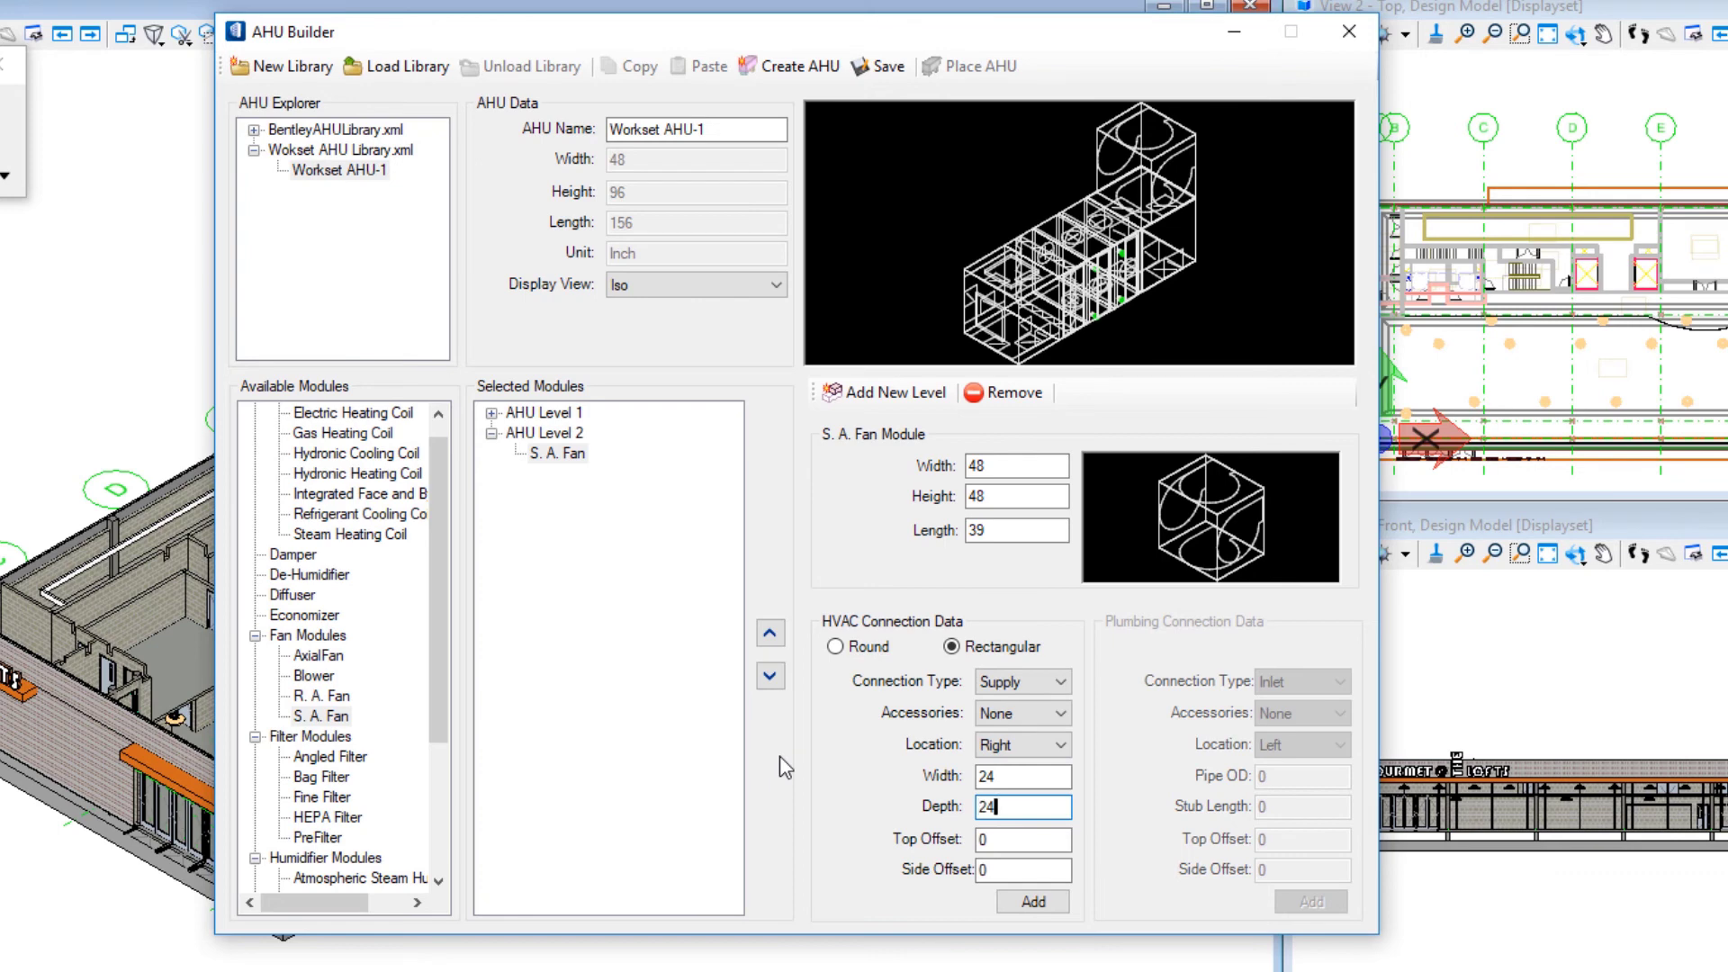
pyautogui.press('Tab')
pyautogui.write('24')
# - Set the fan module's length to 36 and its supply connection's side offset to 18, and add the connection
pyautogui.click(999, 531)
pyautogui.doubleClick(999, 532)
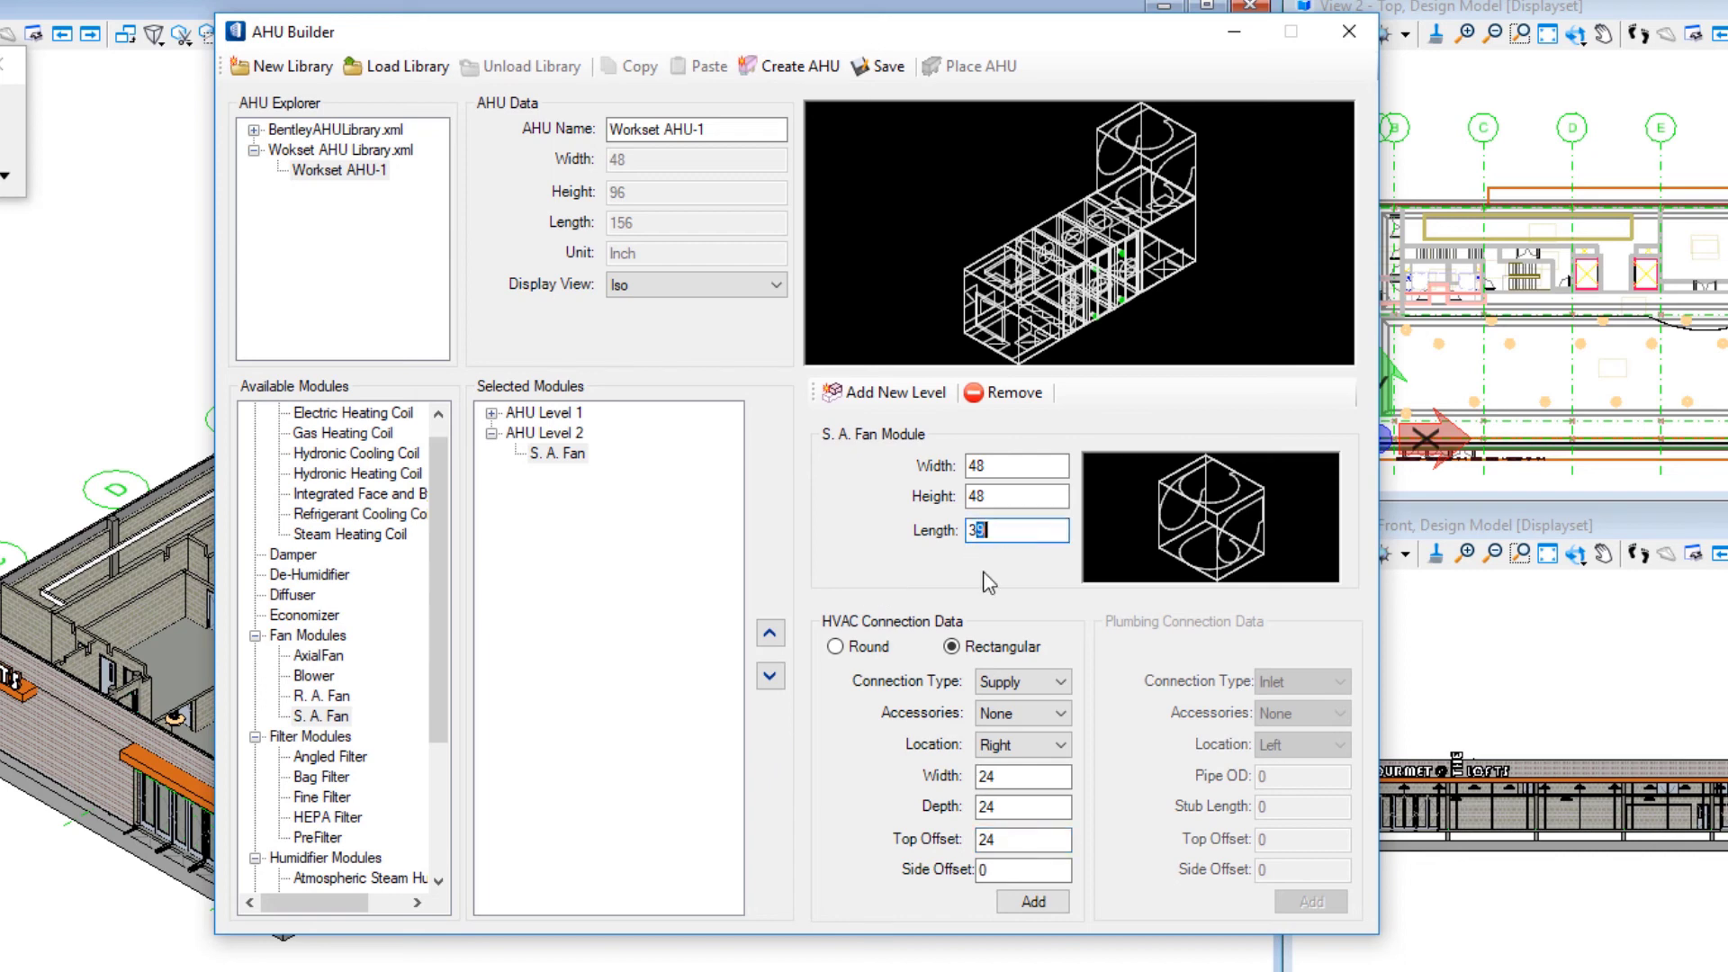
pyautogui.write('36')
pyautogui.press('Tab')
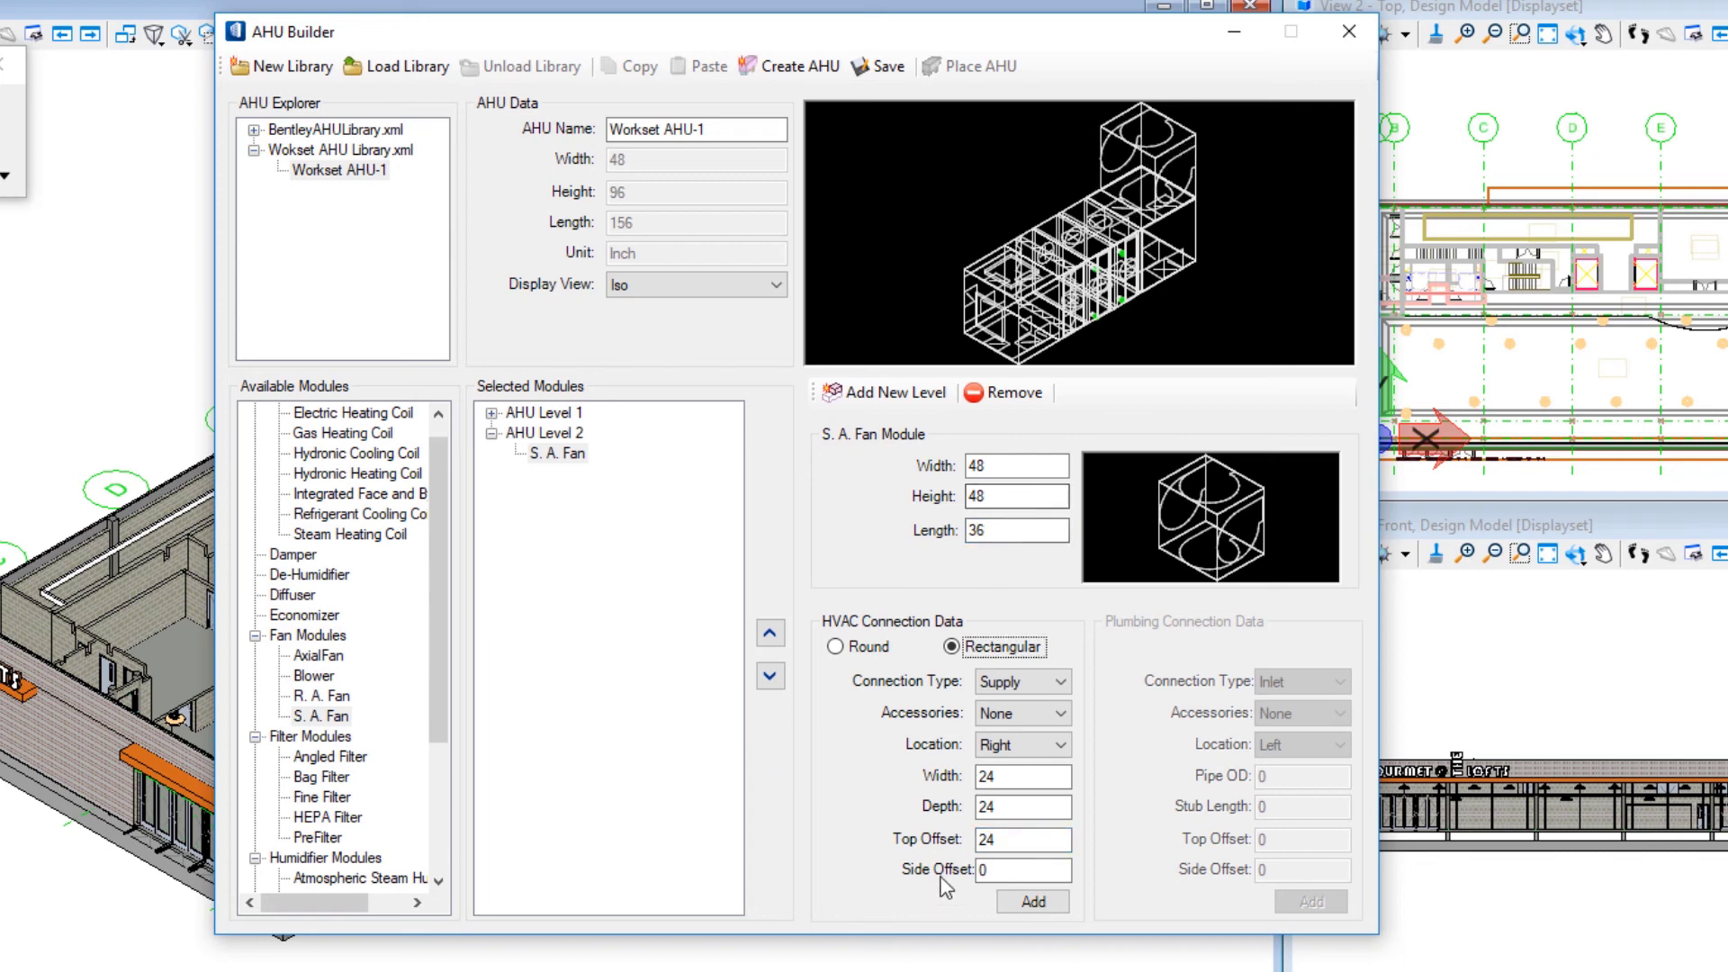
pyautogui.doubleClick(995, 870)
pyautogui.write('18')
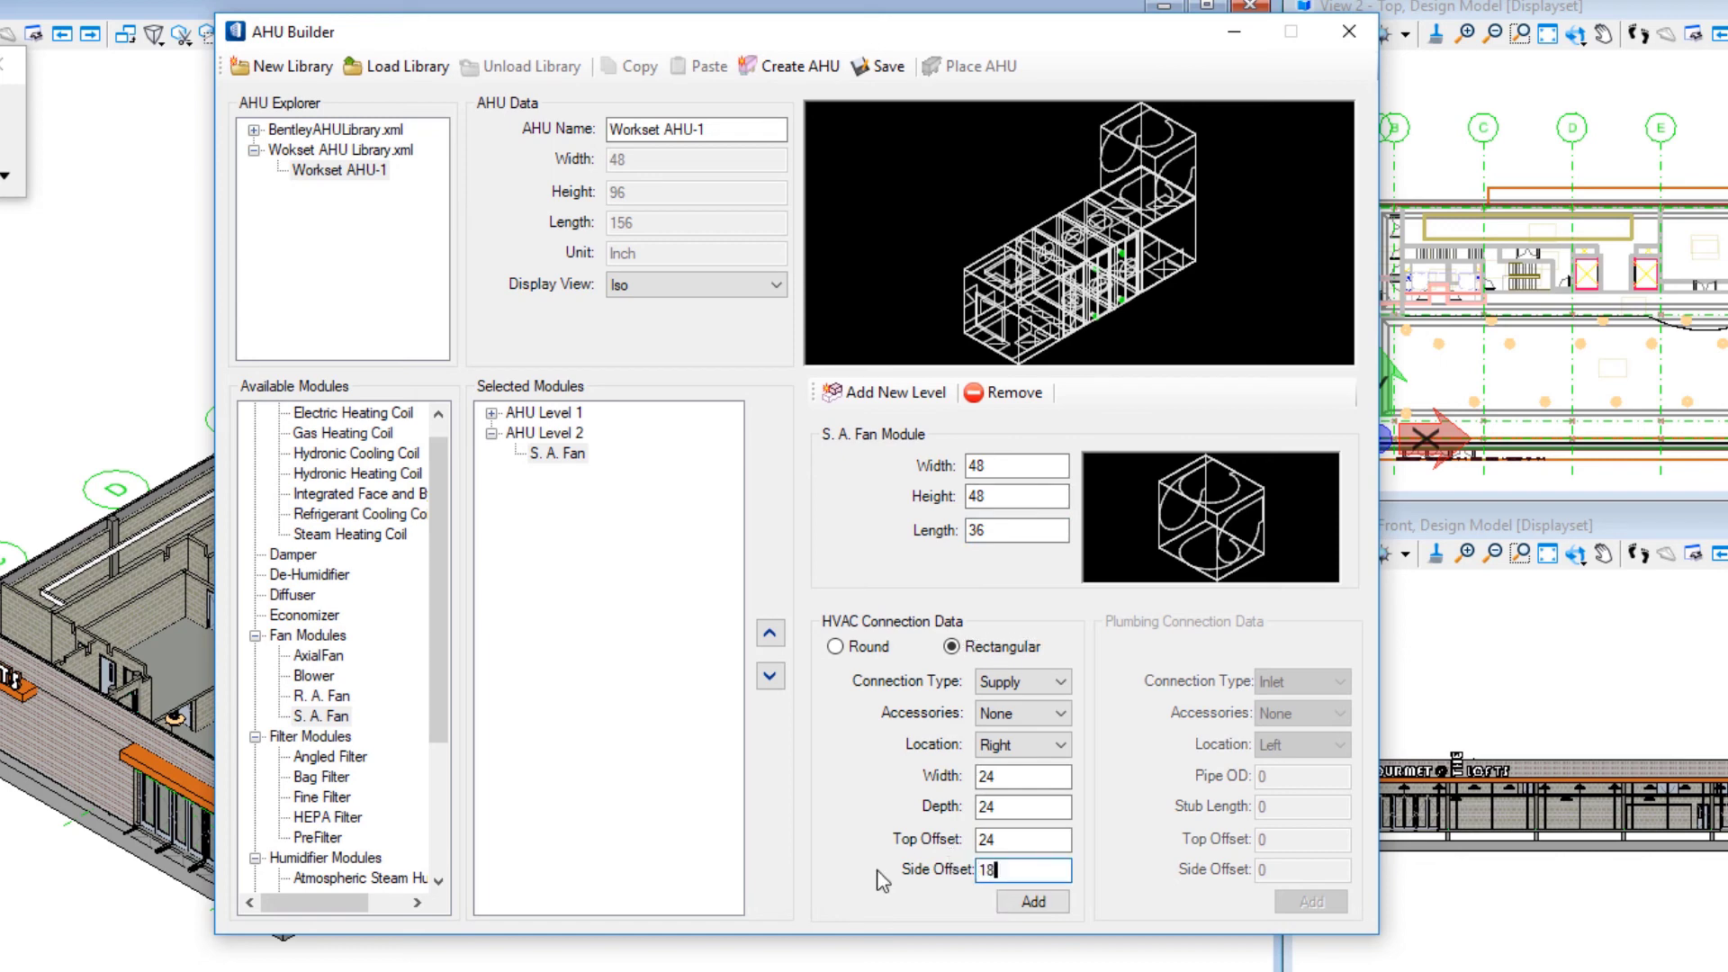
pyautogui.click(1033, 901)
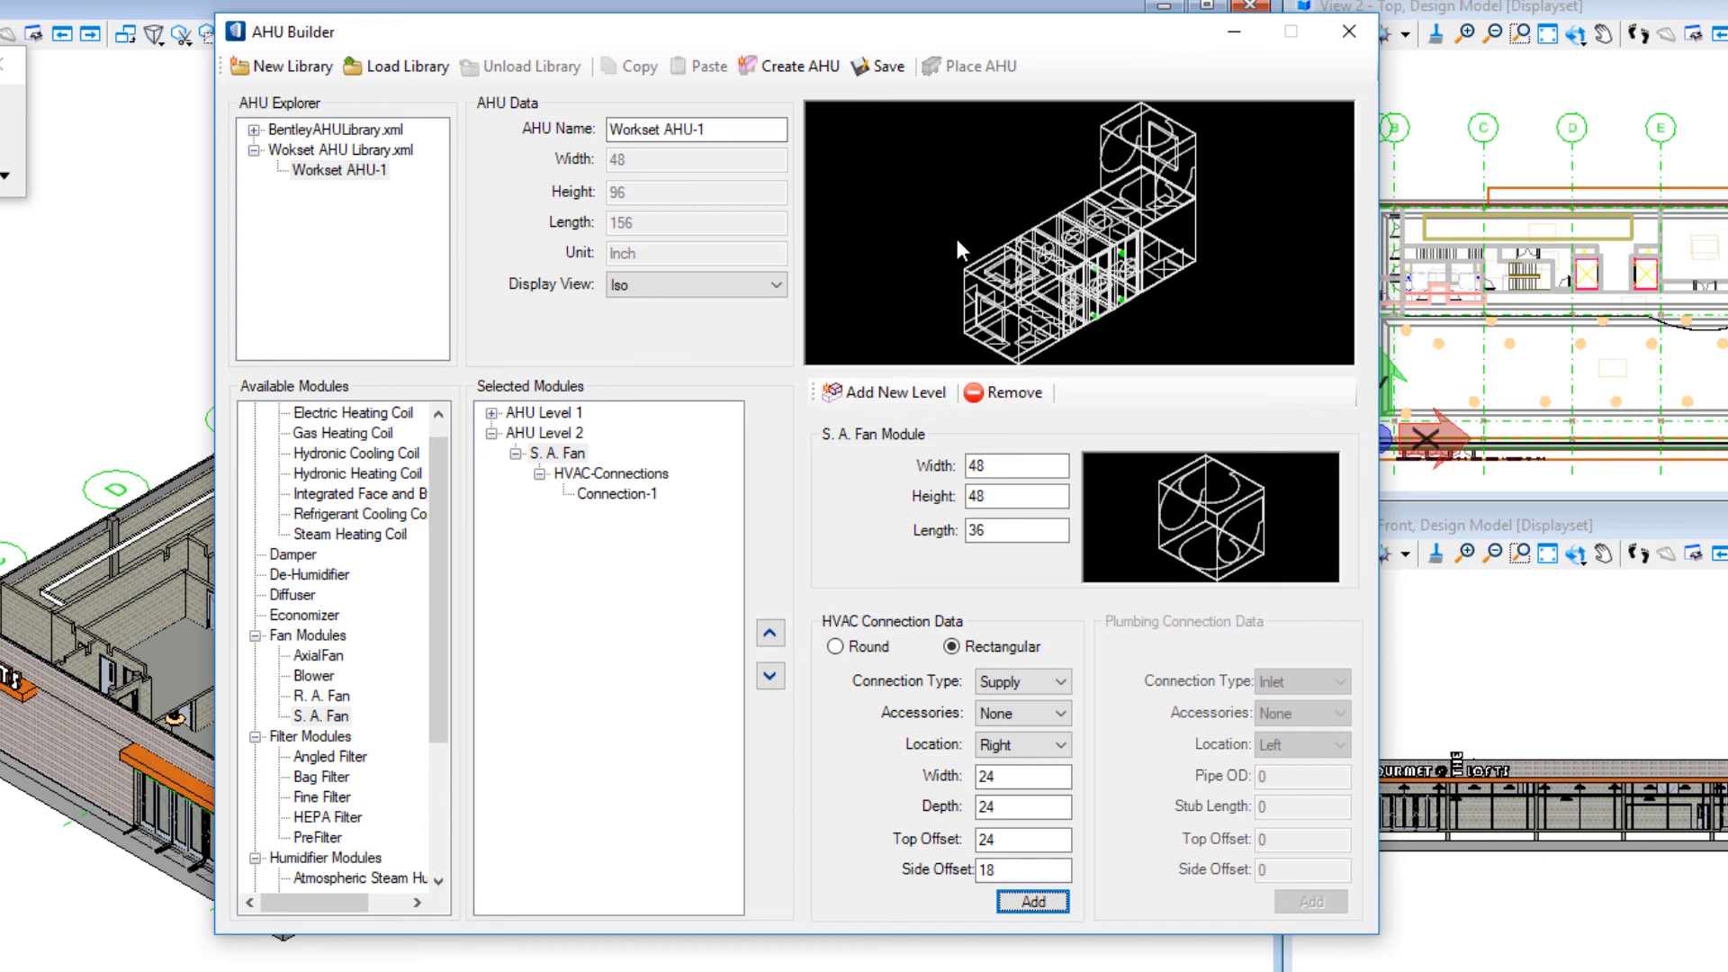
# - Check the air handling unit in the Front and Top display views, return to Front, and save the configuration to the library
pyautogui.click(729, 284)
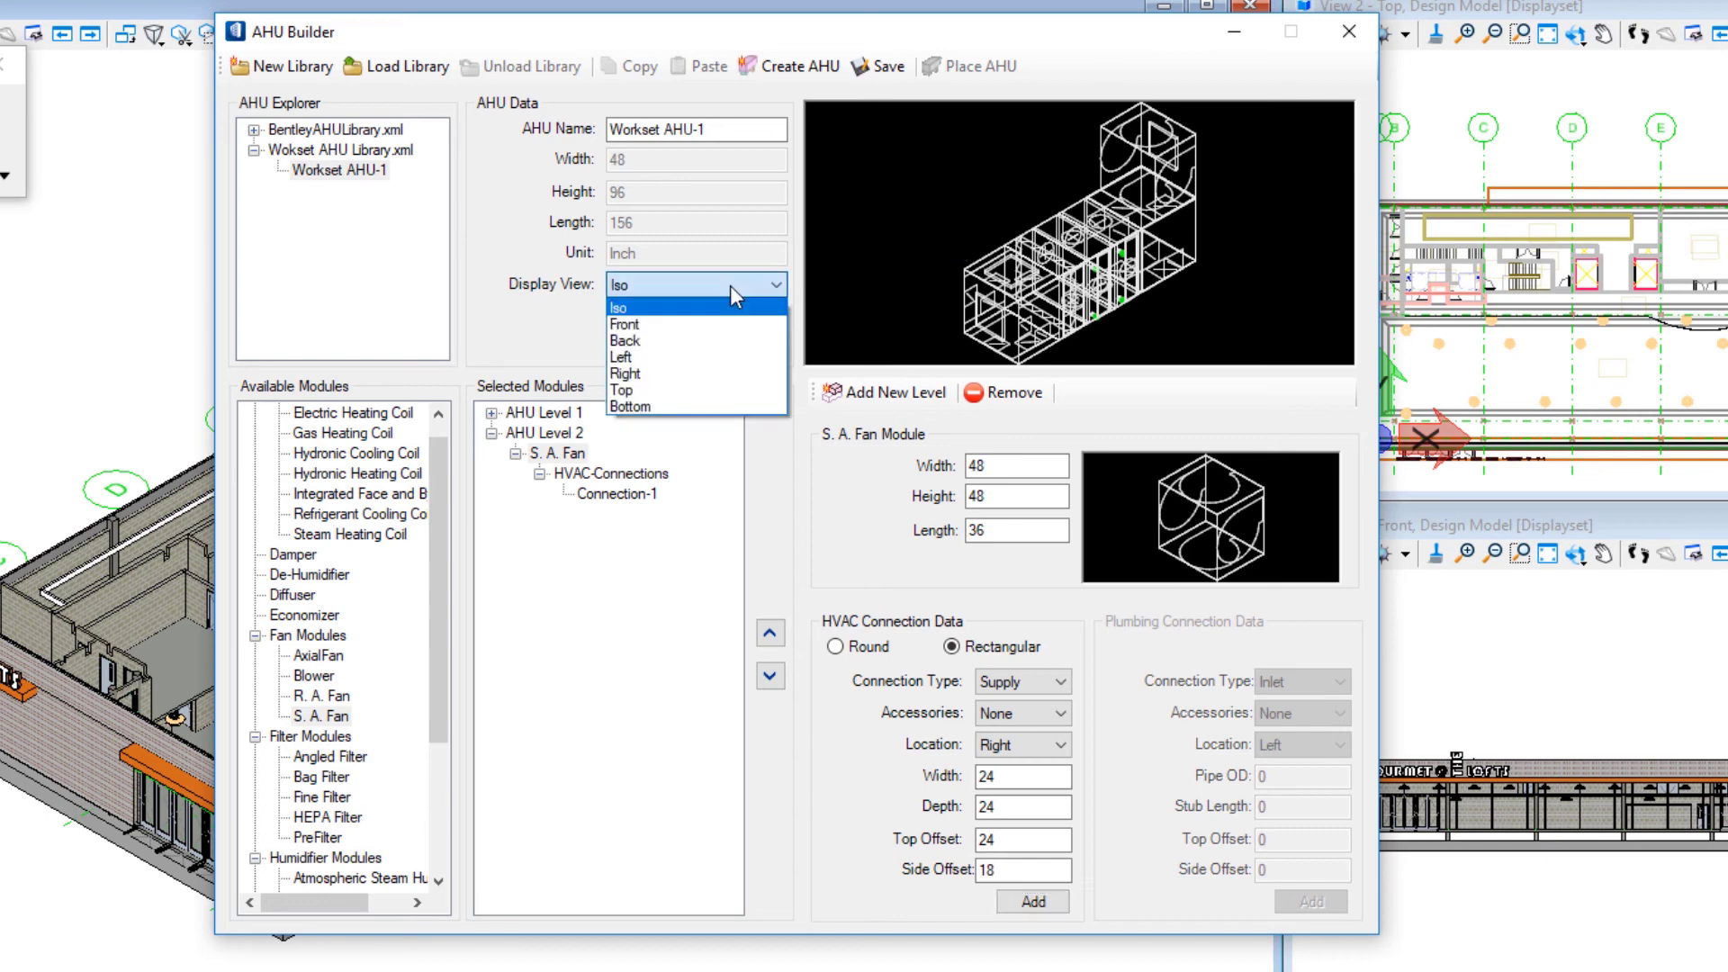
pyautogui.click(721, 324)
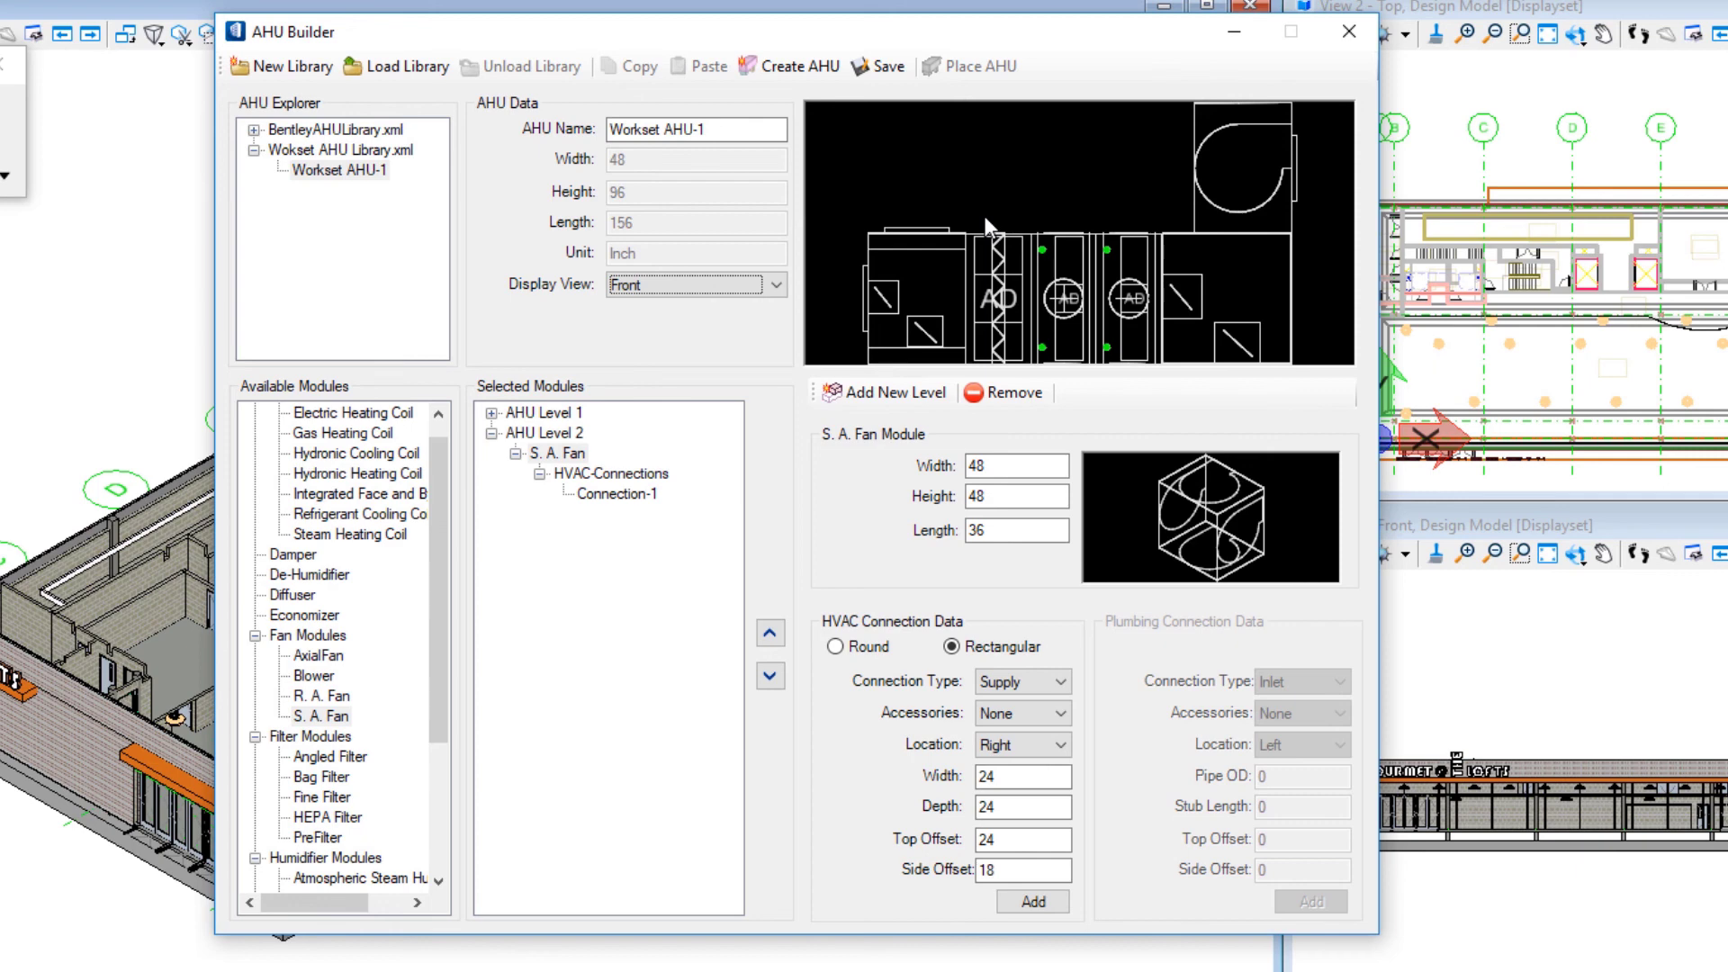
pyautogui.click(731, 284)
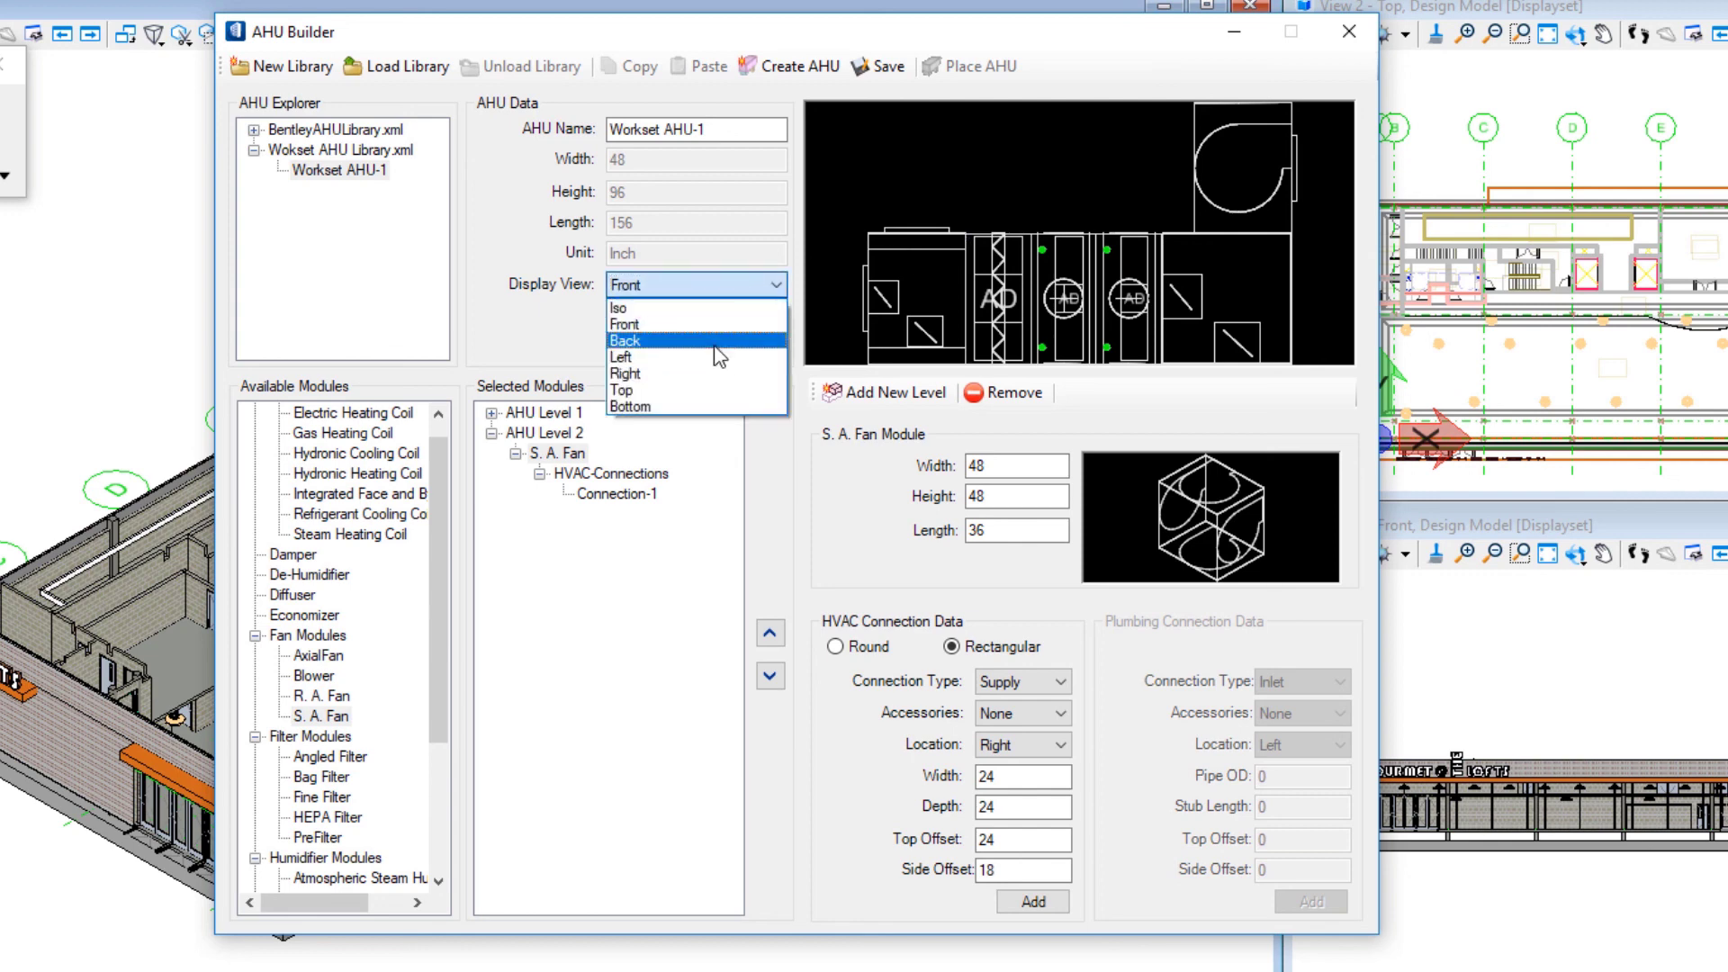
pyautogui.click(691, 390)
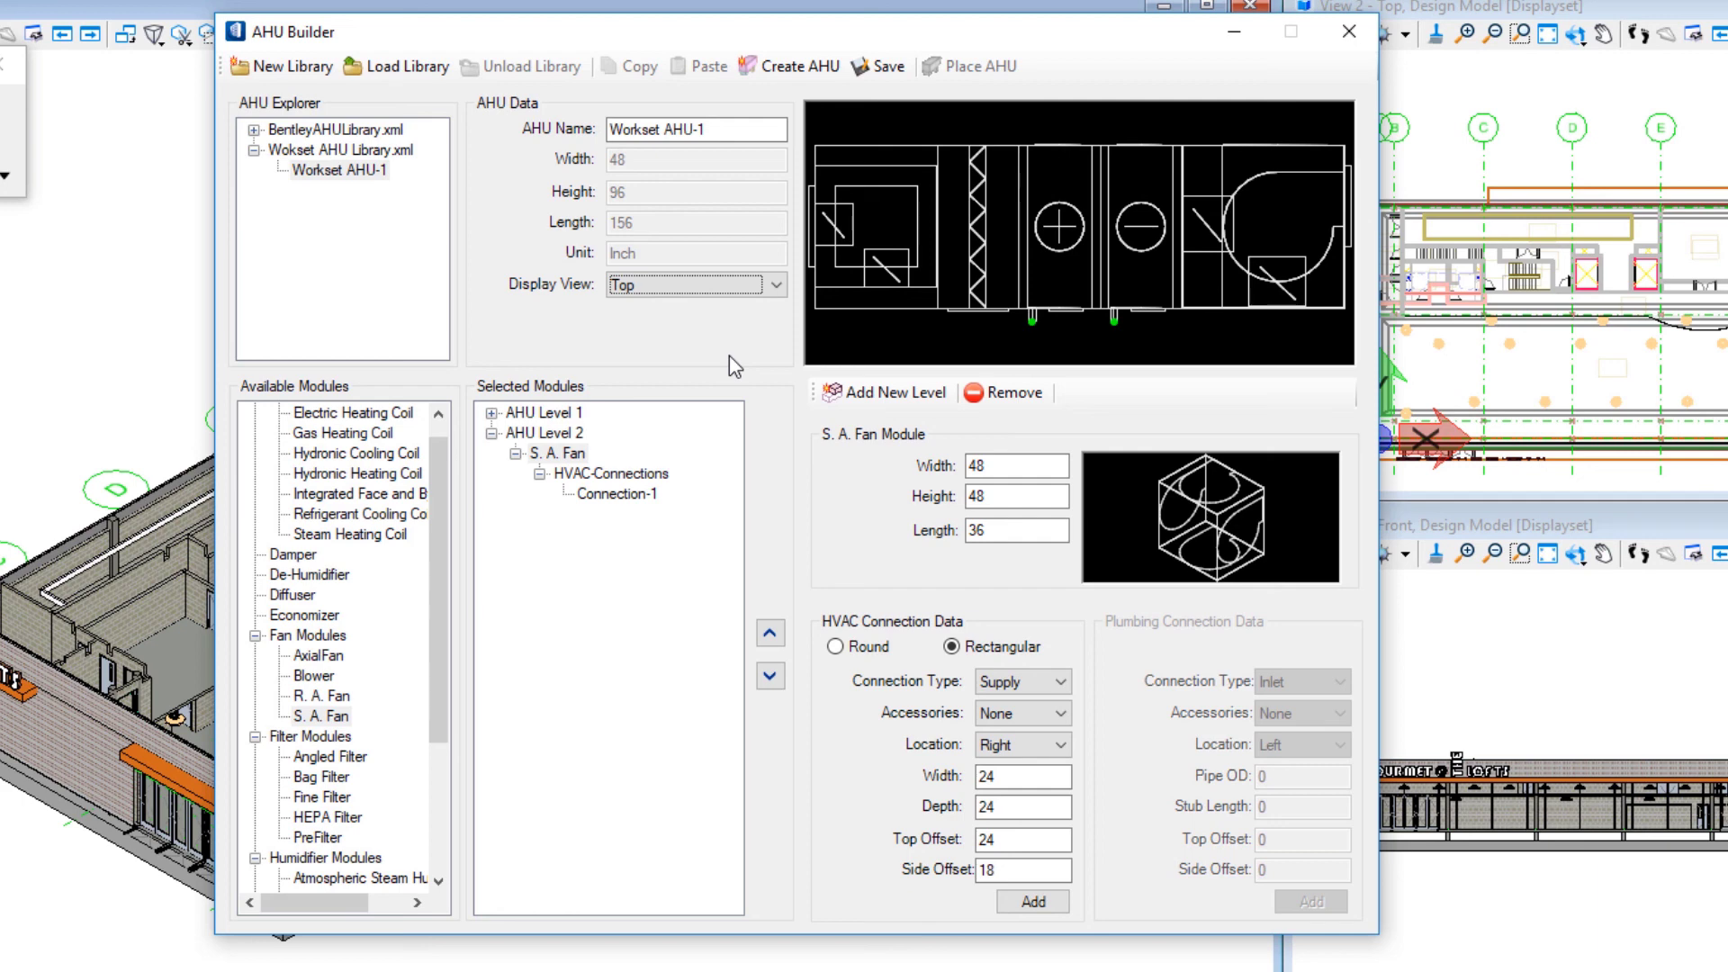
pyautogui.click(722, 277)
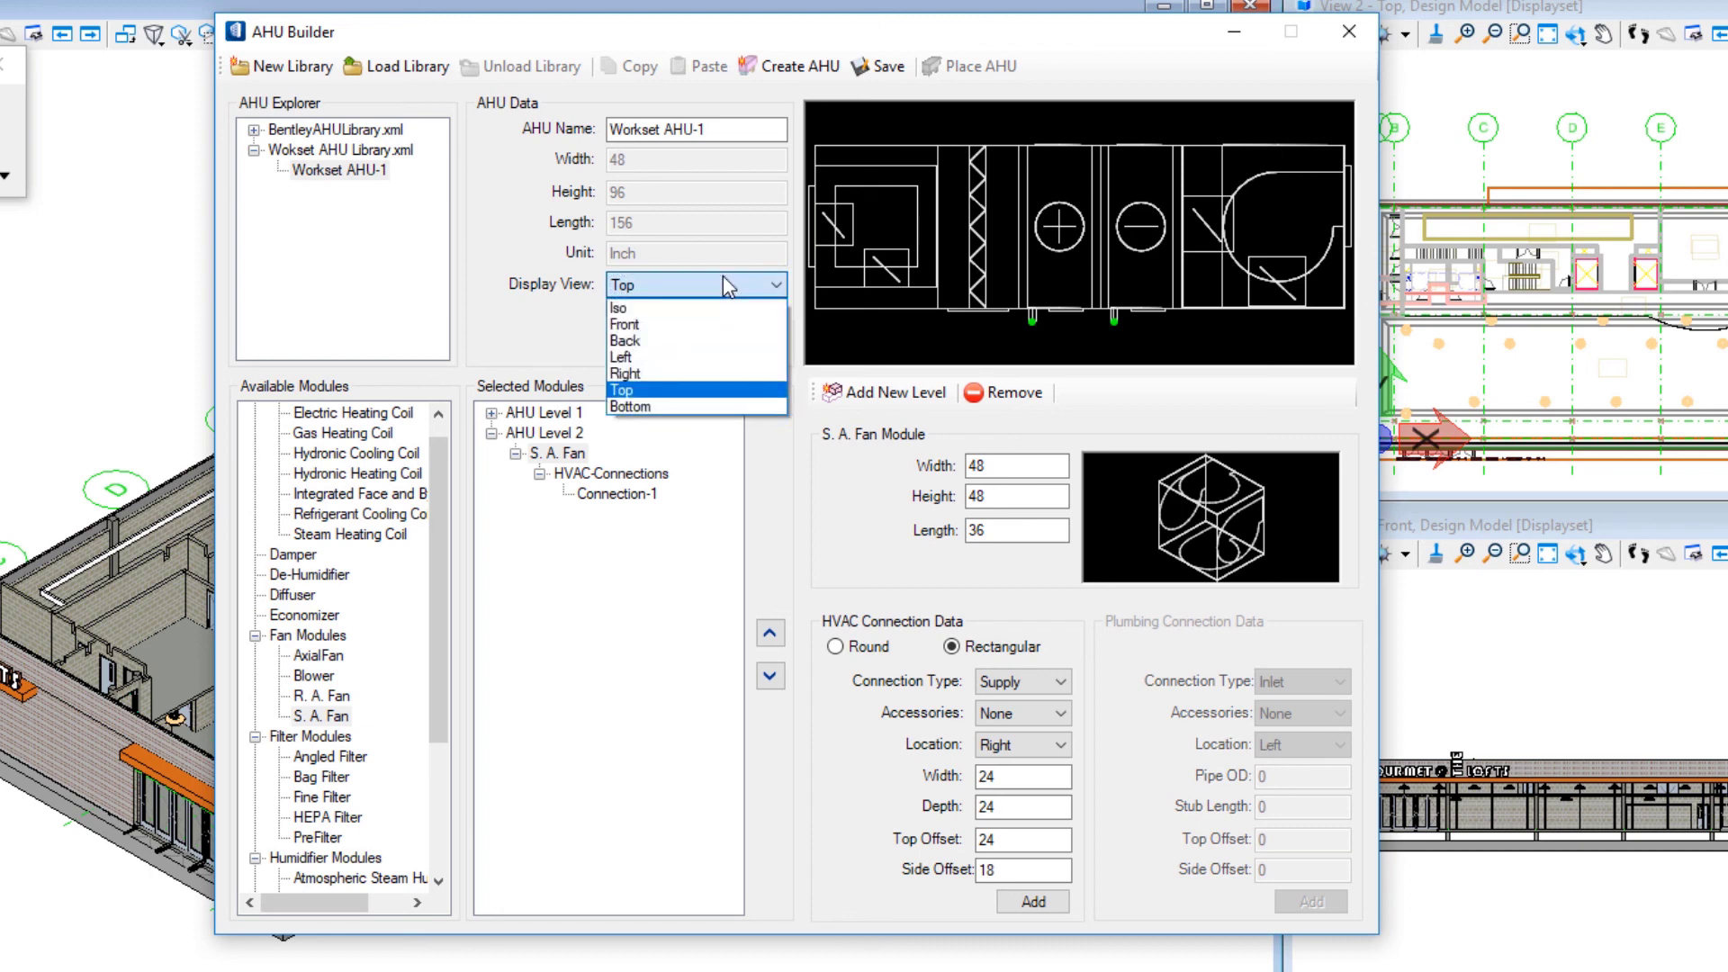
pyautogui.click(708, 329)
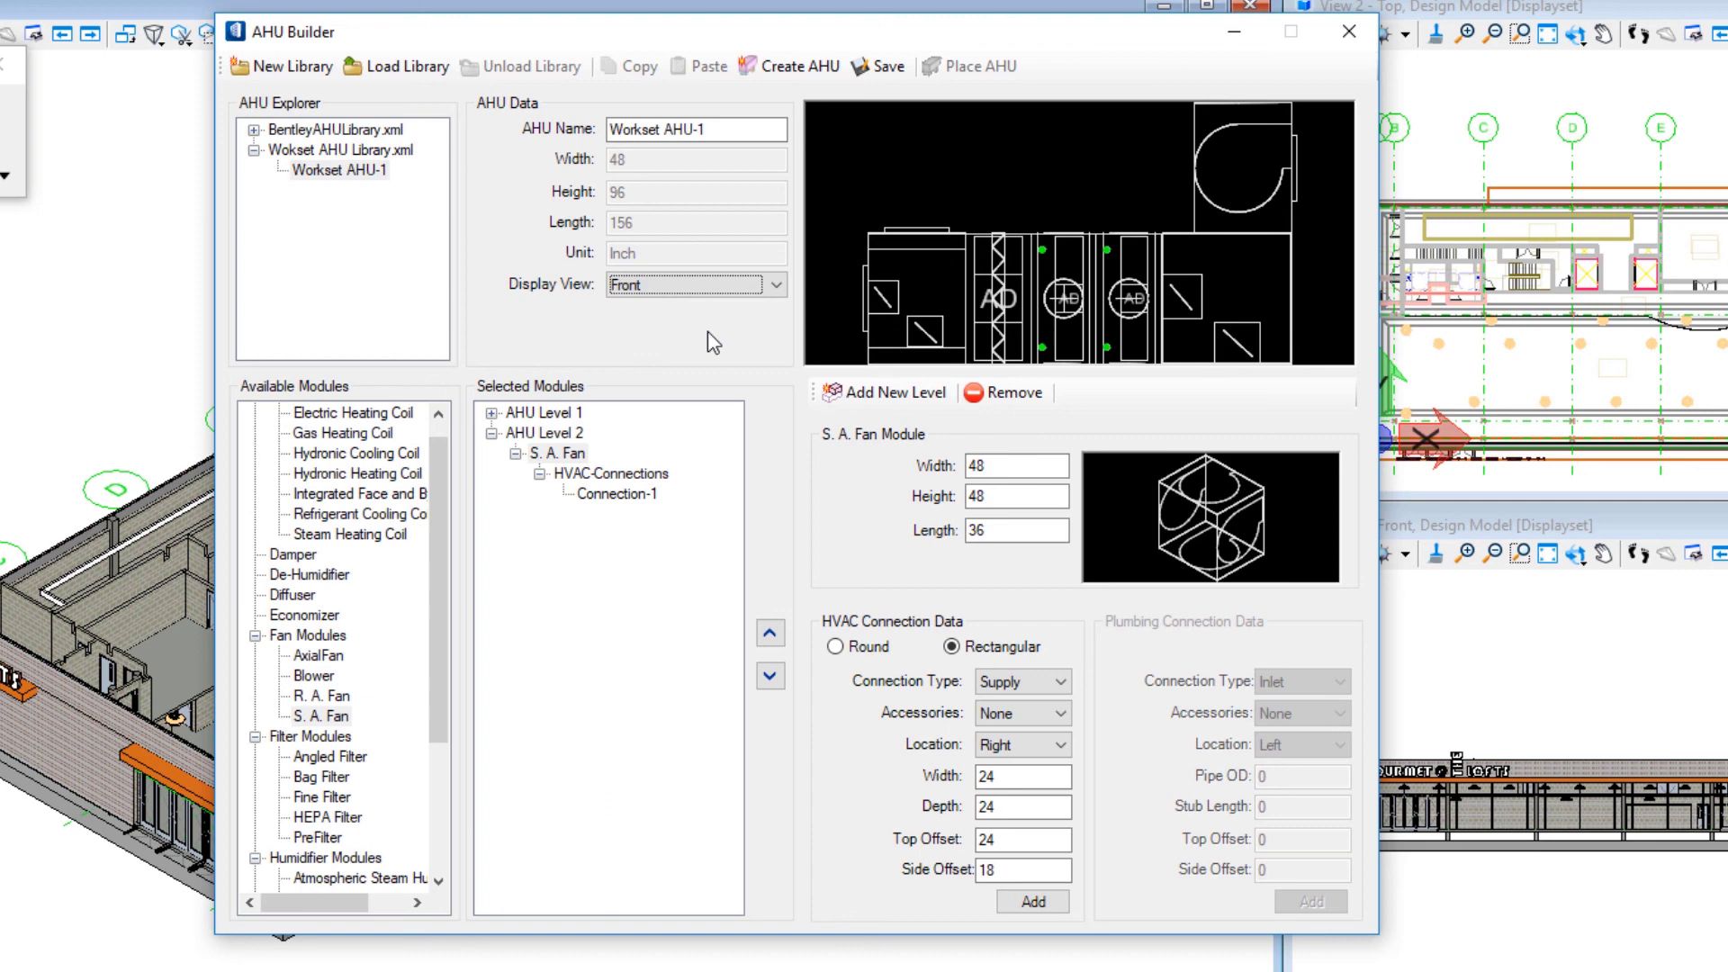
pyautogui.click(878, 69)
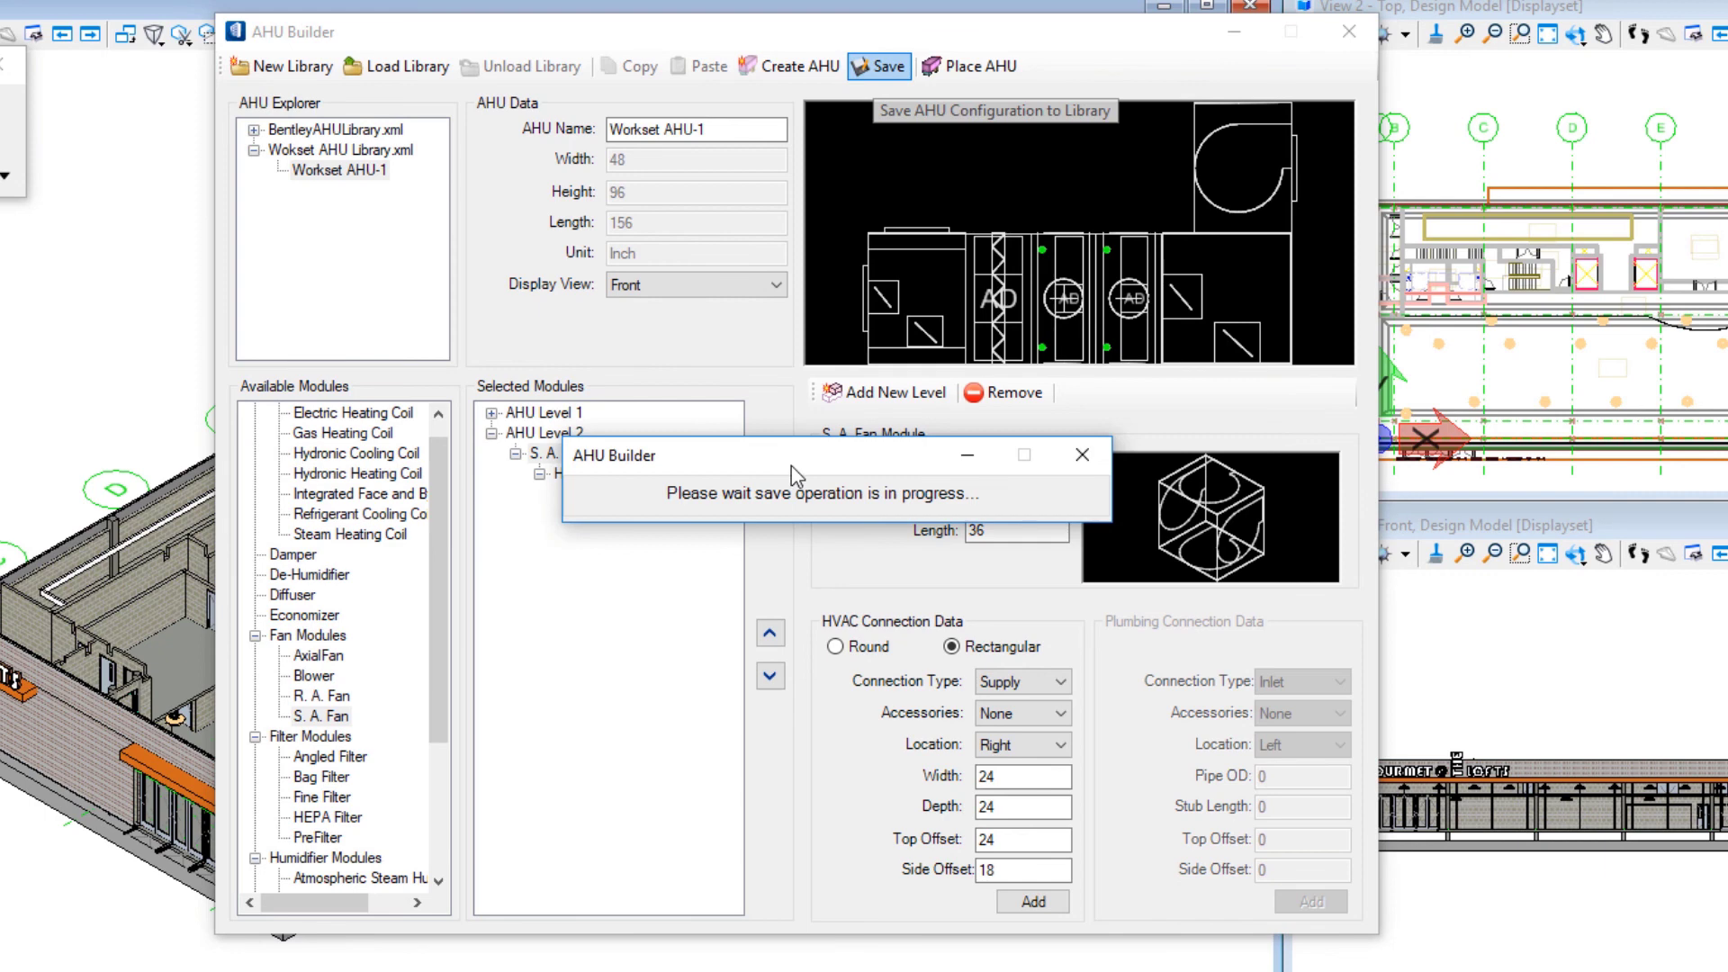